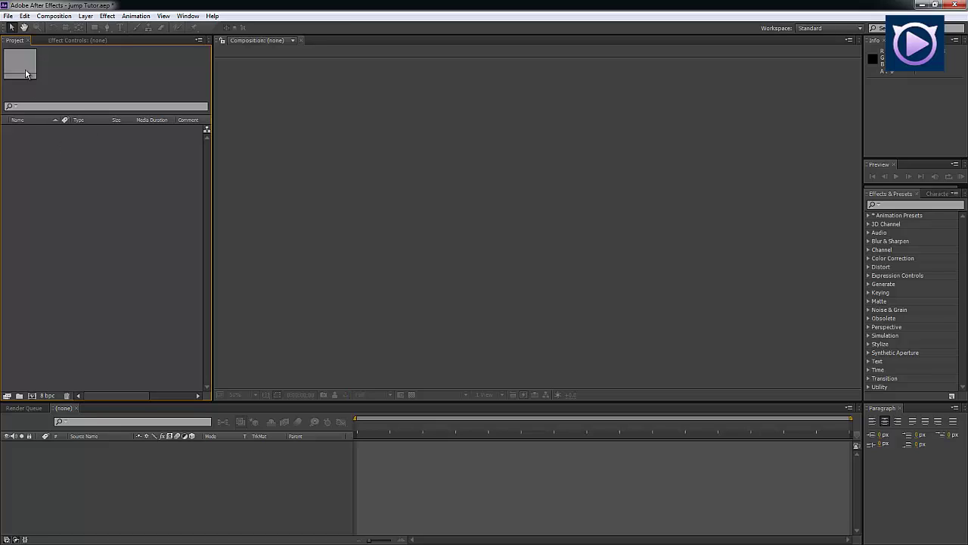
{"action": "left_click", "coordinate": [7, 16]}
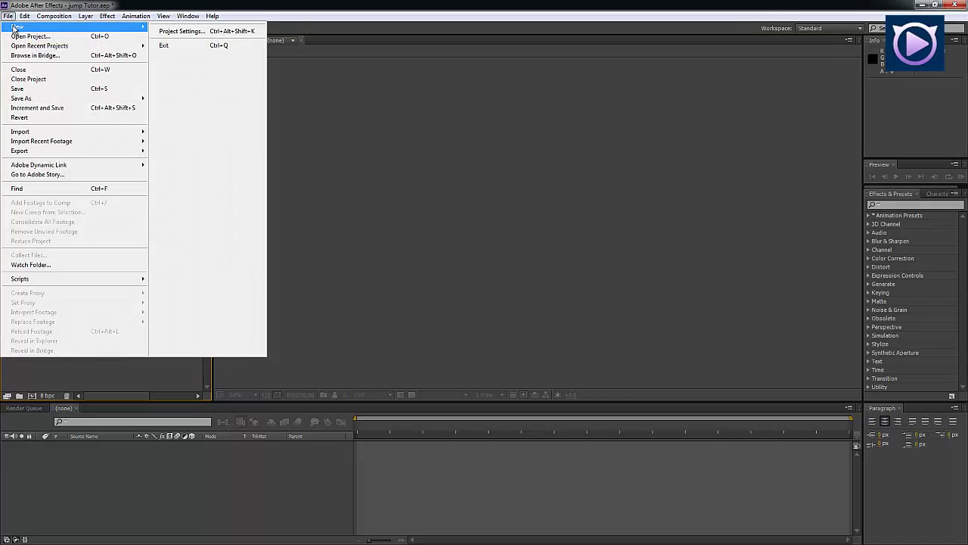
{"action": "left_click", "coordinate": [369, 143]}
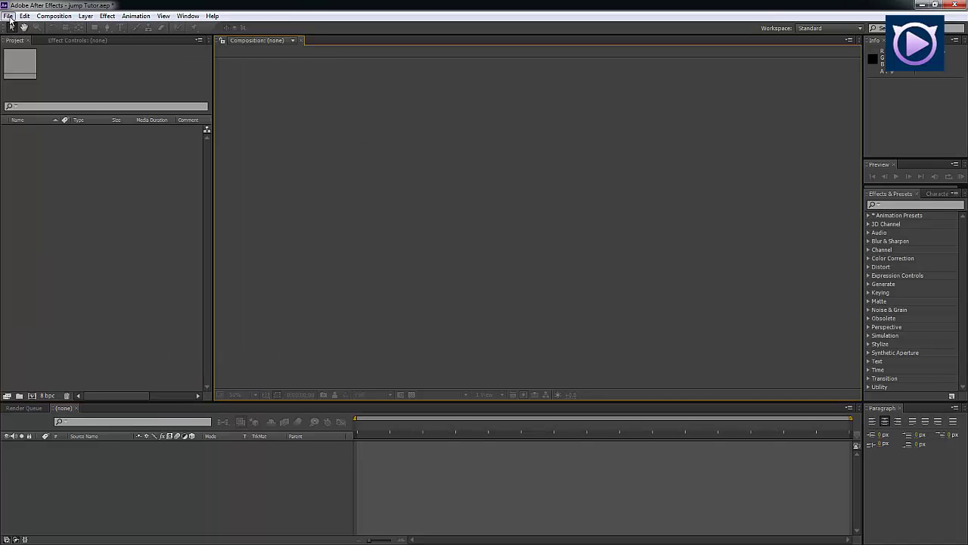
{"action": "left_click", "coordinate": [7, 16]}
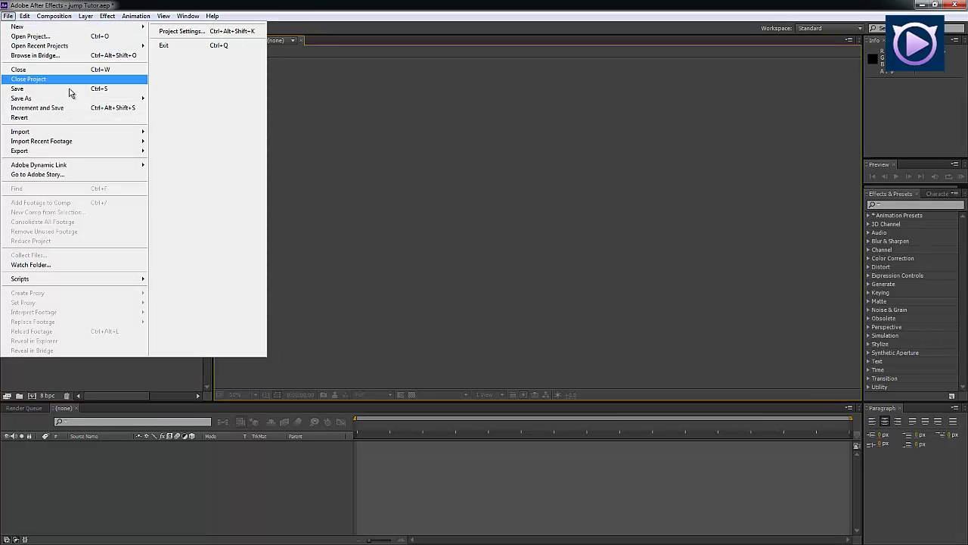
{"action": "left_click", "coordinate": [284, 145]}
Import the Comp 1.mp4 clip from the Jump Tutorial folder into the project.
{"action": "right_click", "coordinate": [47, 175]}
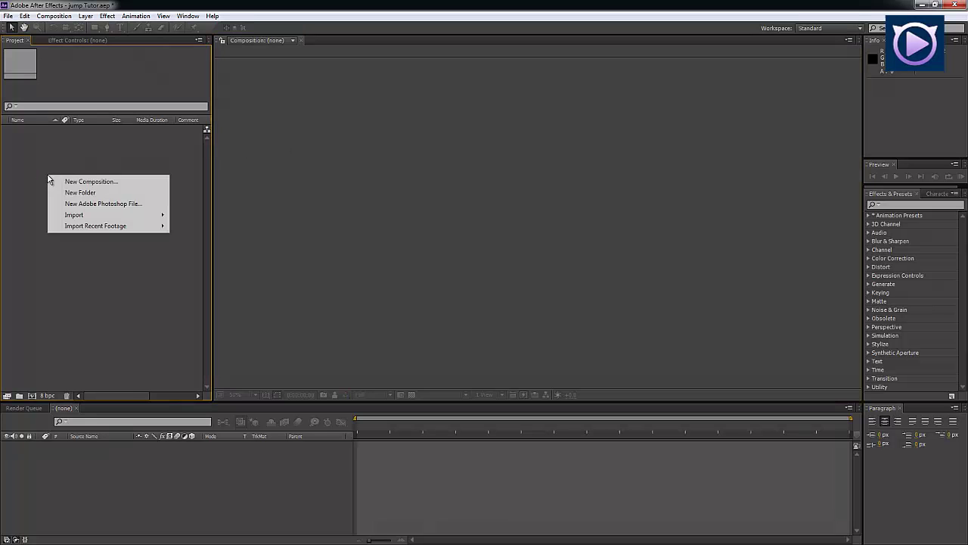
{"action": "mouse_move", "coordinate": [73, 216]}
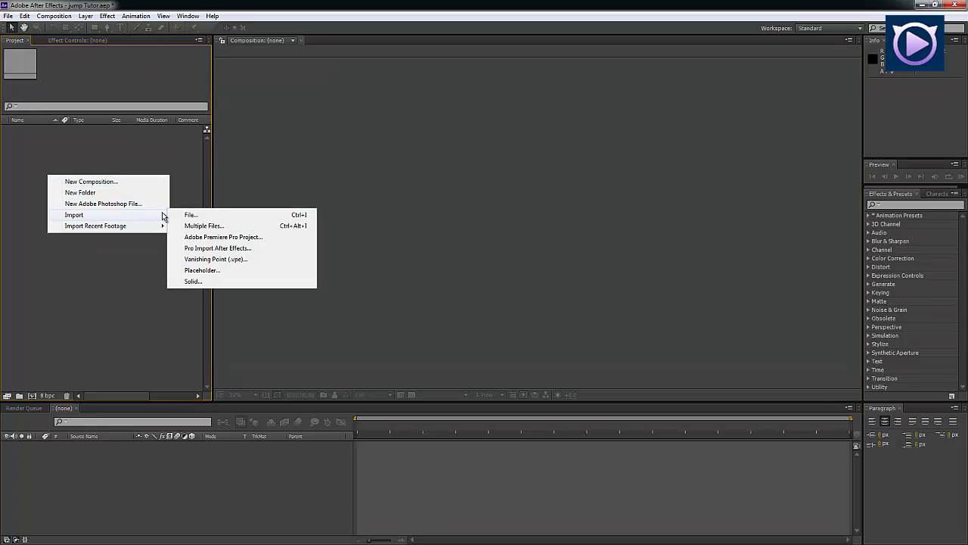
{"action": "left_click", "coordinate": [191, 216]}
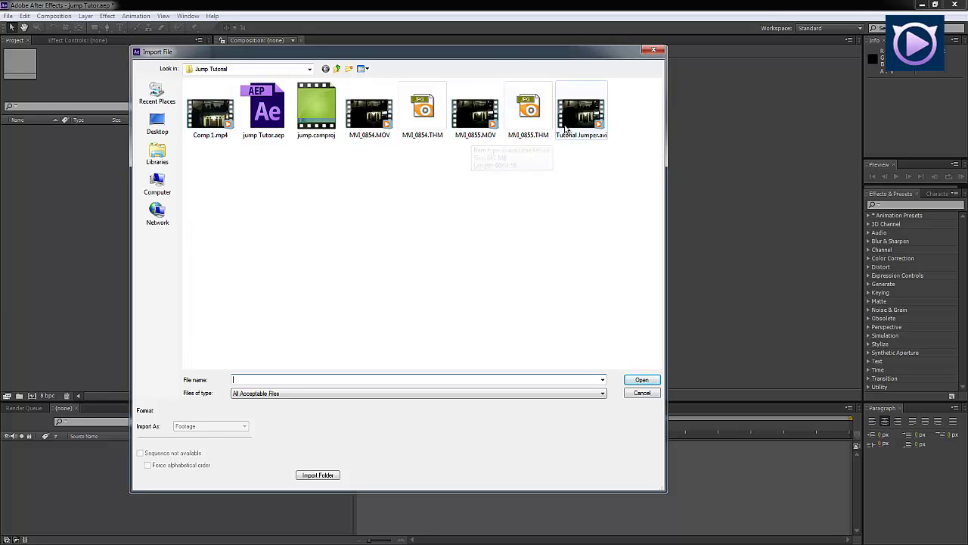
{"action": "double_click", "coordinate": [211, 113]}
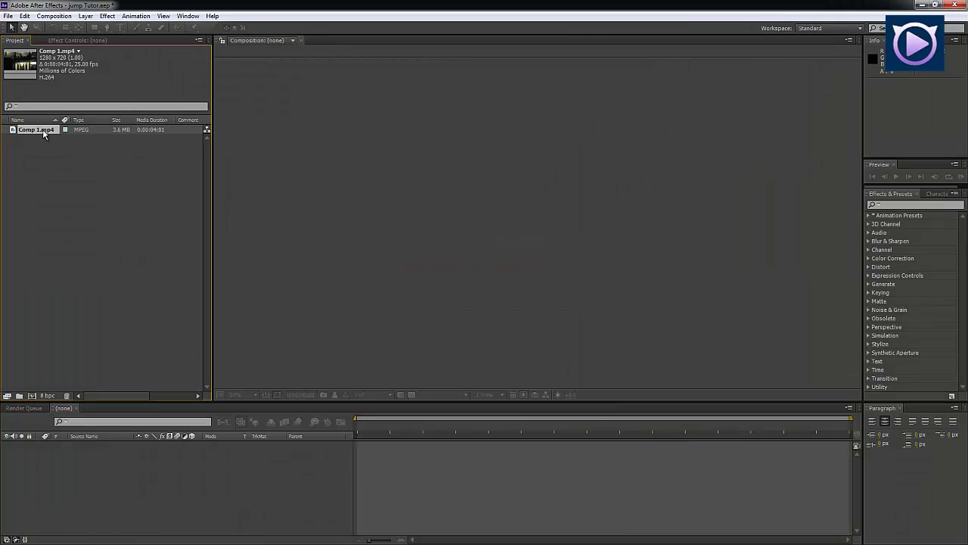
Create a composition from the Comp 1.mp4 footage and preview its playback.
{"action": "left_click_drag", "start_coordinate": [44, 134], "coordinate": [32, 395]}
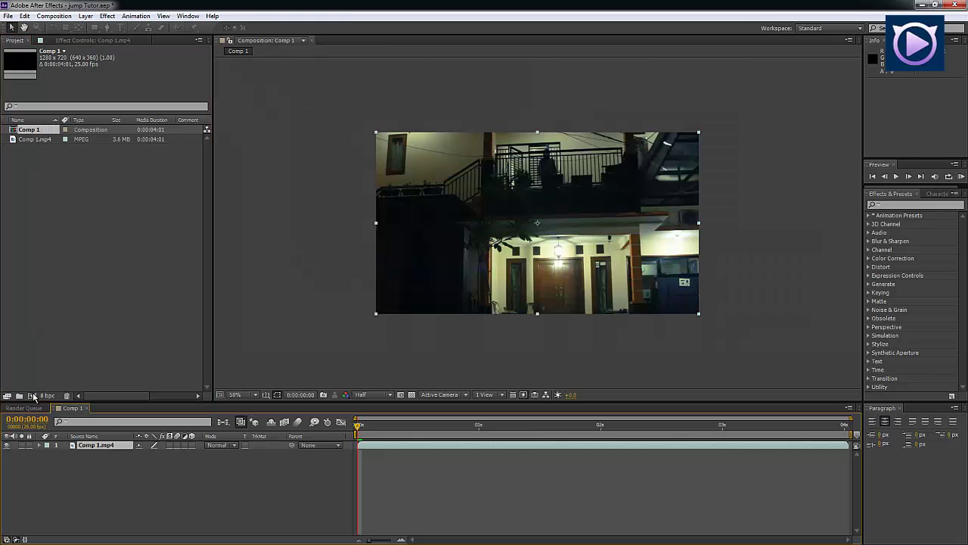
{"action": "key", "text": "space"}
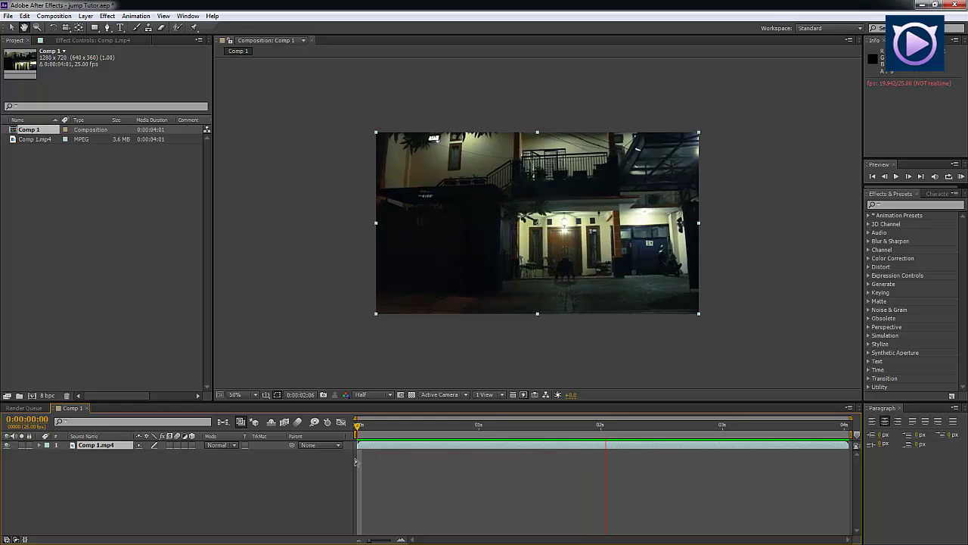
{"action": "left_click", "coordinate": [63, 221]}
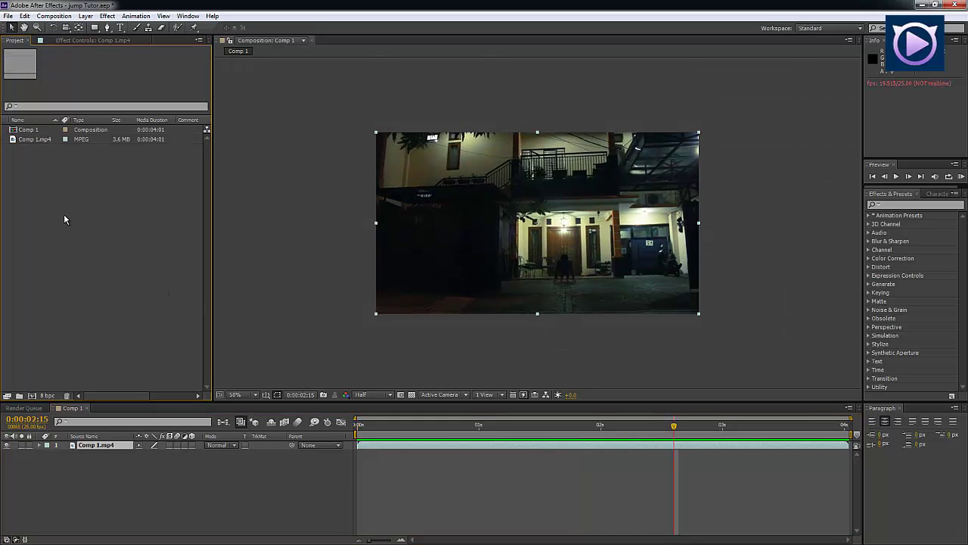
Import MVI_0855.MOV from the Jump Tutorial folder and create a composition from that footage.
{"action": "double_click", "coordinate": [63, 213]}
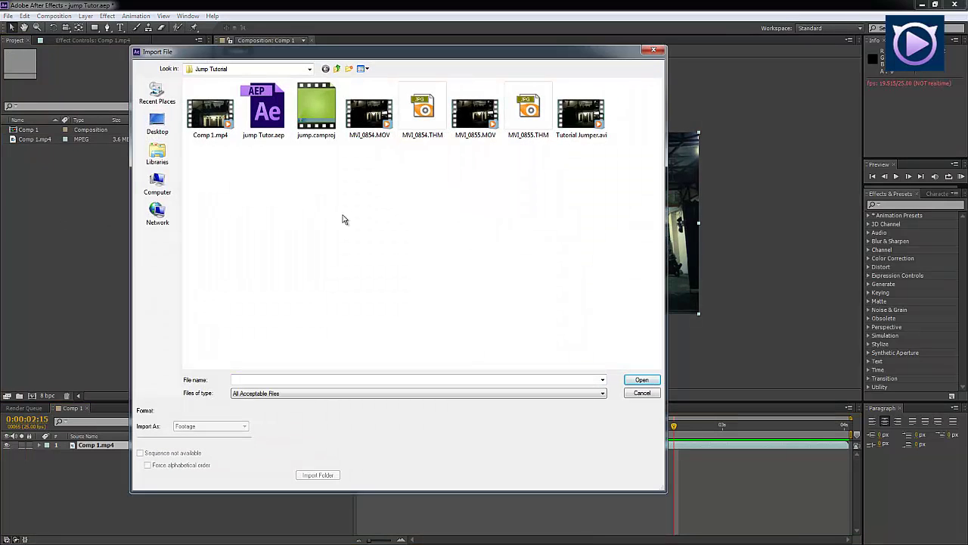
{"action": "left_click", "coordinate": [476, 127]}
{"action": "double_click", "coordinate": [476, 127]}
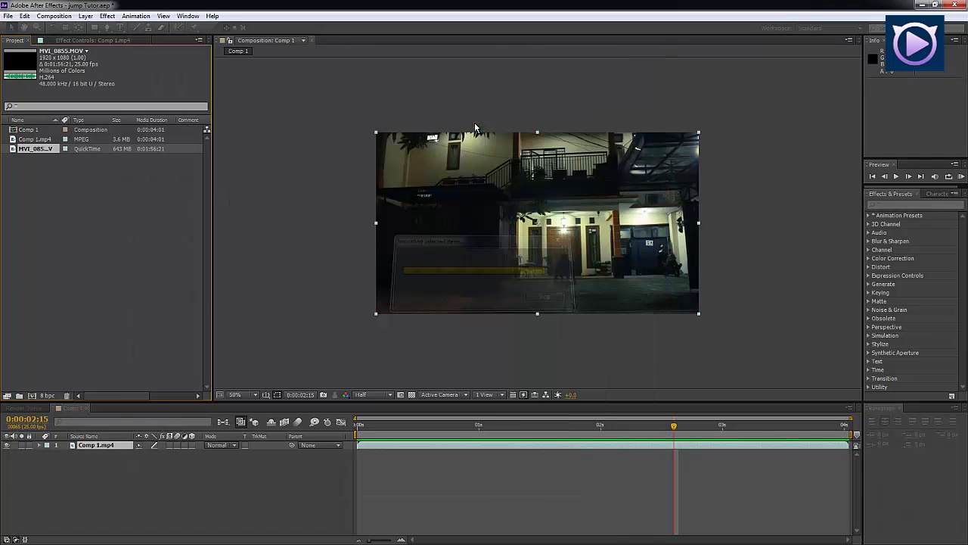
{"action": "left_click", "coordinate": [102, 186]}
{"action": "left_click", "coordinate": [45, 151]}
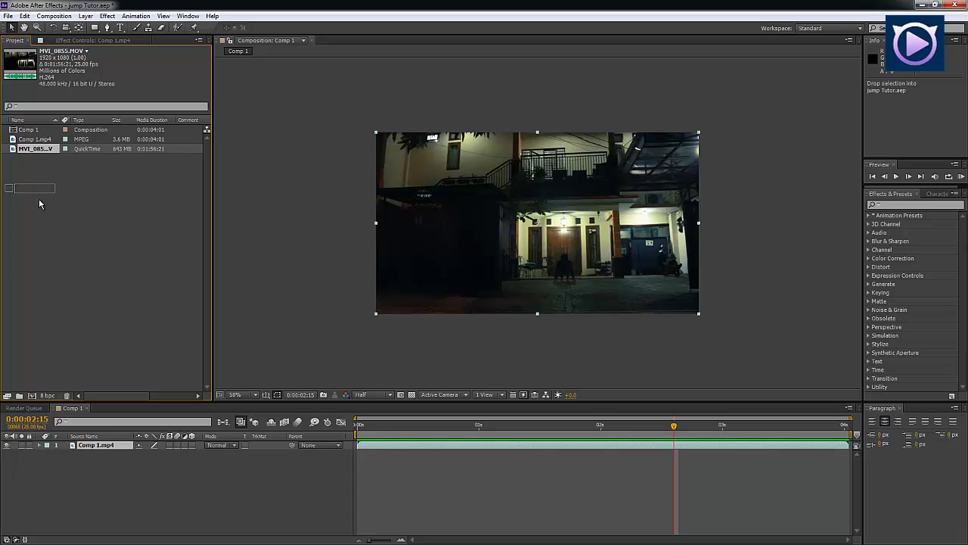
{"action": "left_click", "coordinate": [33, 397]}
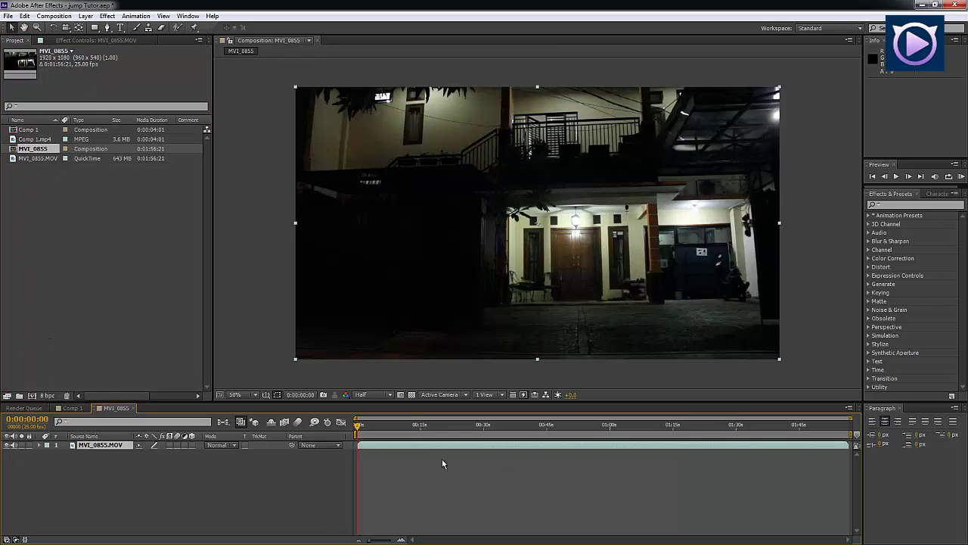
Scrub and play the MVI_0855 footage between about 41 and 57 seconds to examine the person's action on the balcony.
{"action": "left_click", "coordinate": [378, 456]}
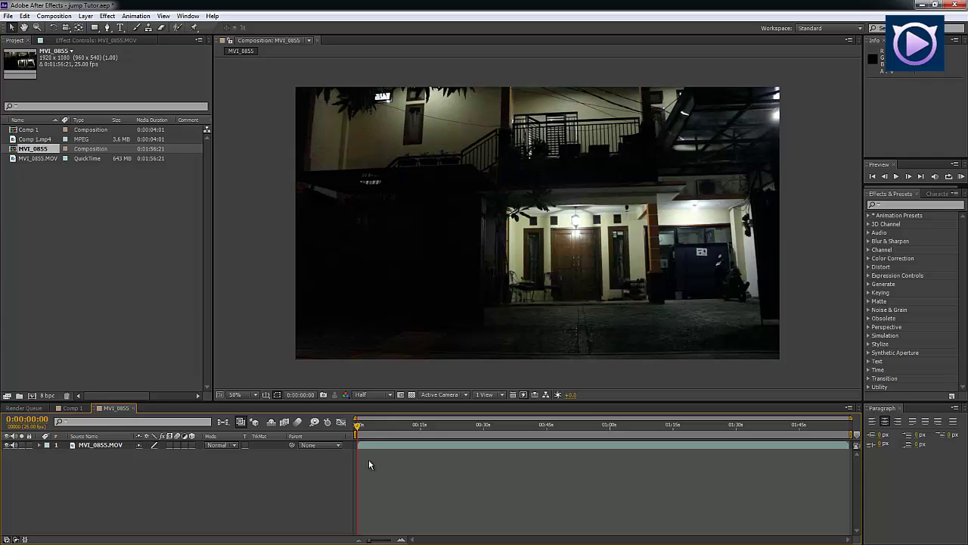
{"action": "left_click", "coordinate": [364, 446]}
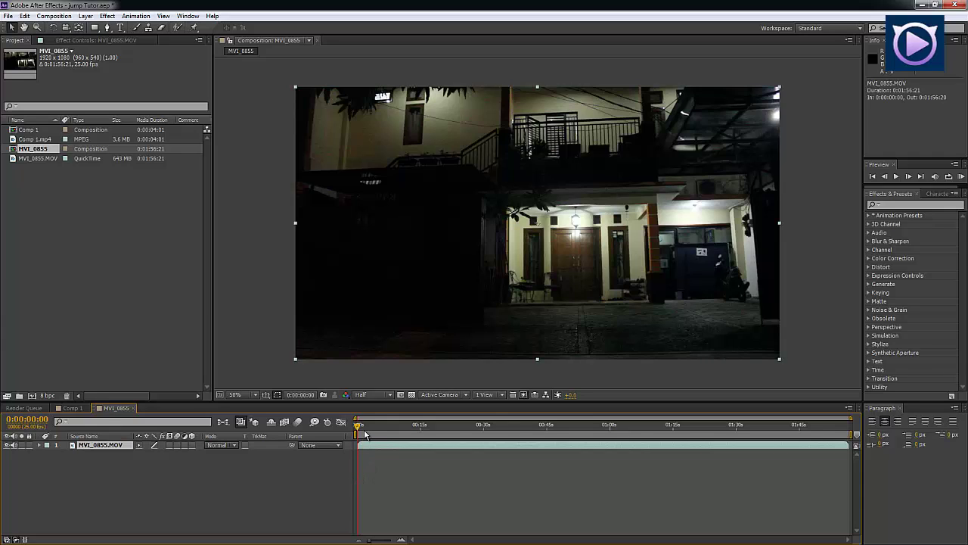
{"action": "left_click", "coordinate": [361, 426]}
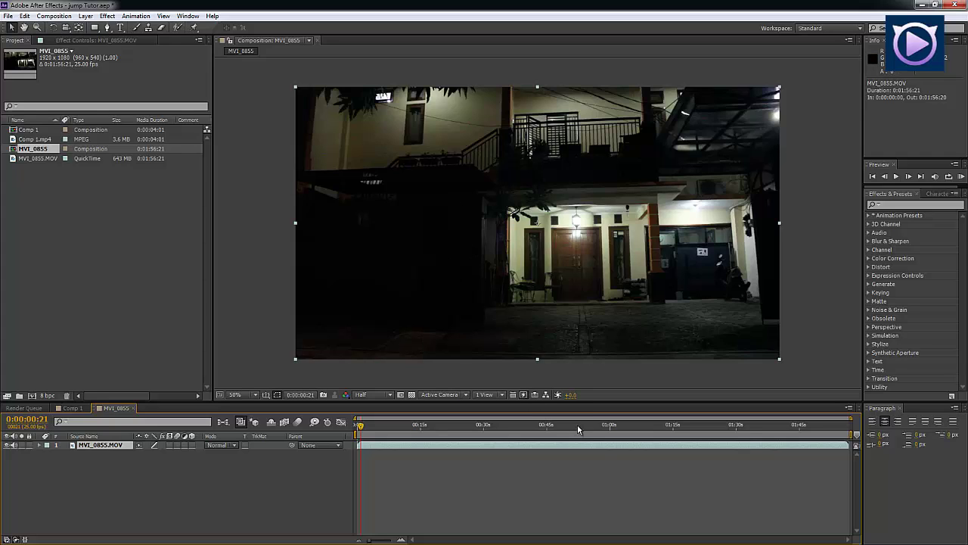
{"action": "left_click", "coordinate": [599, 429]}
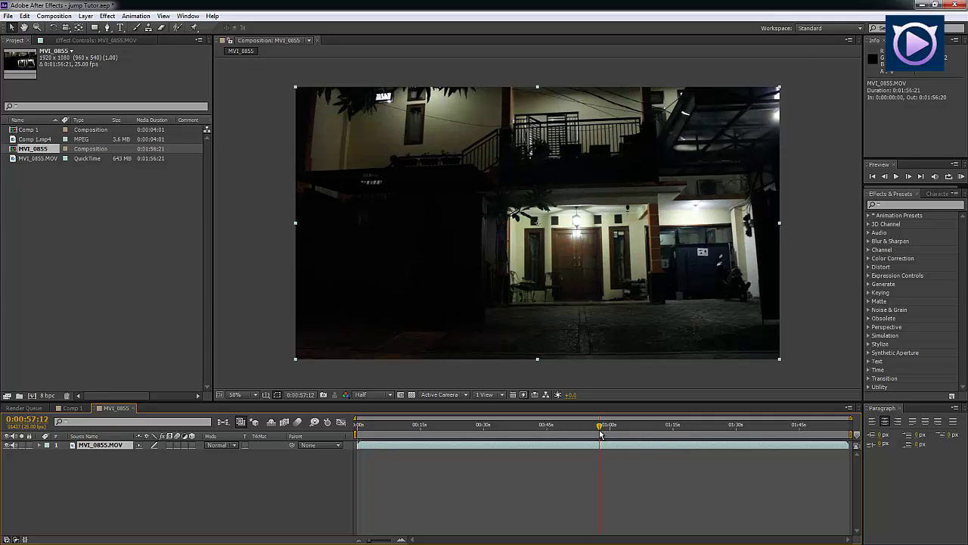
{"action": "left_click_drag", "start_coordinate": [610, 431], "coordinate": [561, 432]}
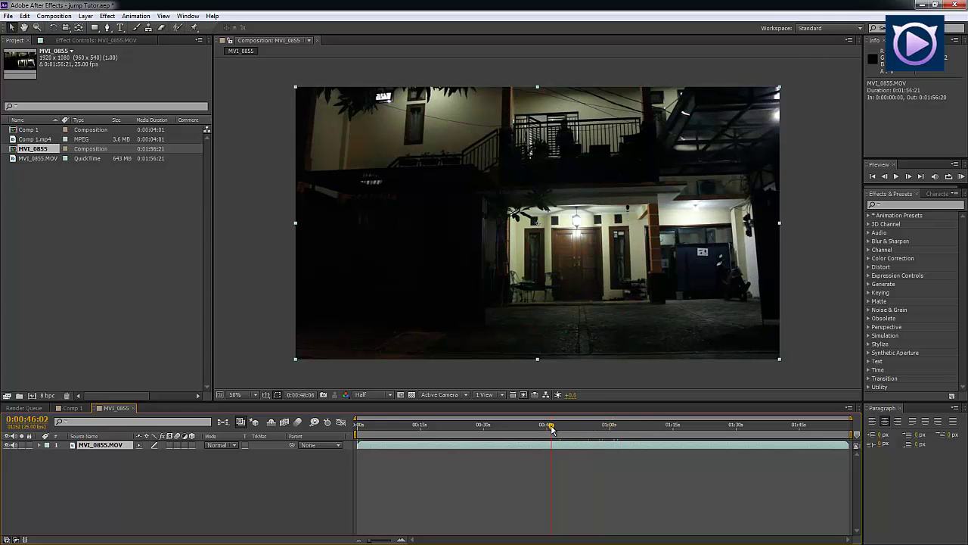
{"action": "key", "text": "space"}
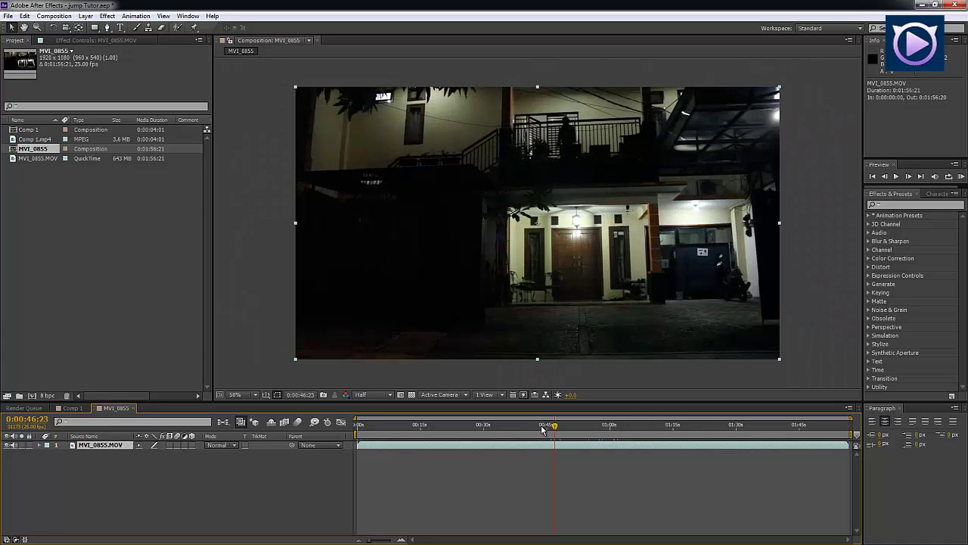
{"action": "left_click", "coordinate": [544, 427]}
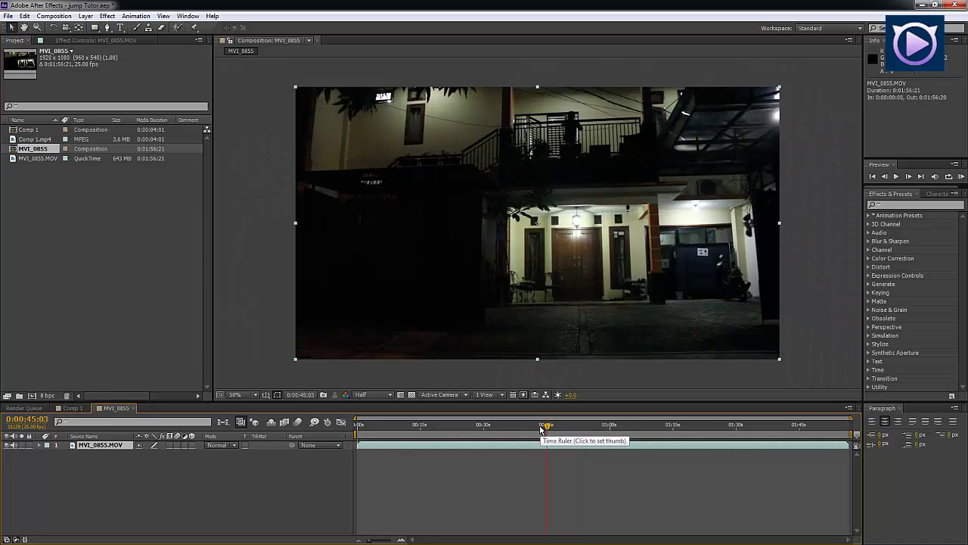
{"action": "key", "text": "space"}
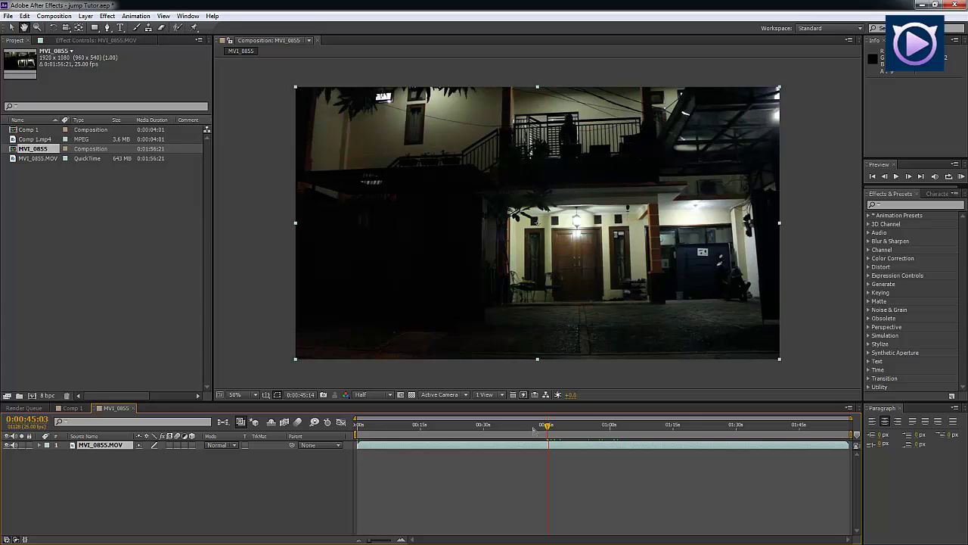
{"action": "left_click", "coordinate": [530, 428]}
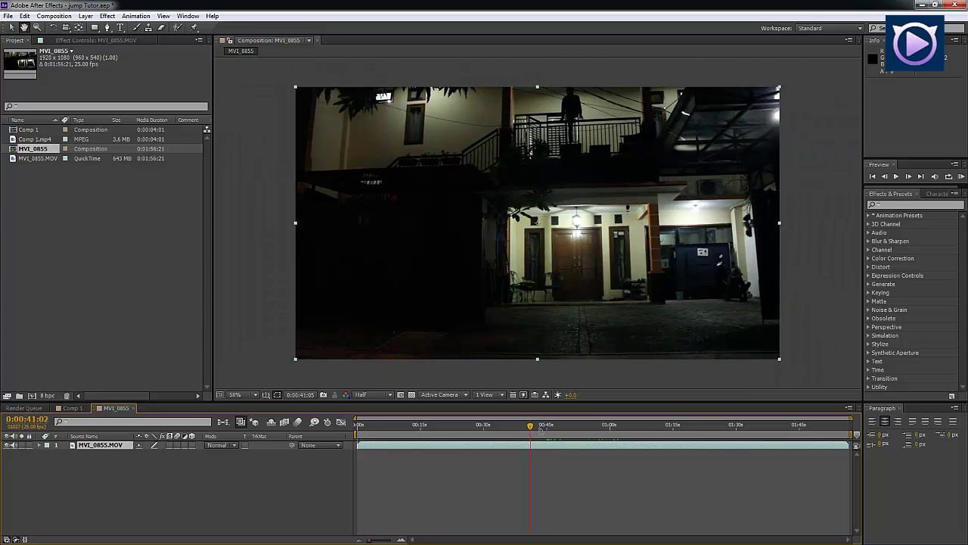
{"action": "left_click", "coordinate": [533, 427]}
{"action": "key", "text": "space"}
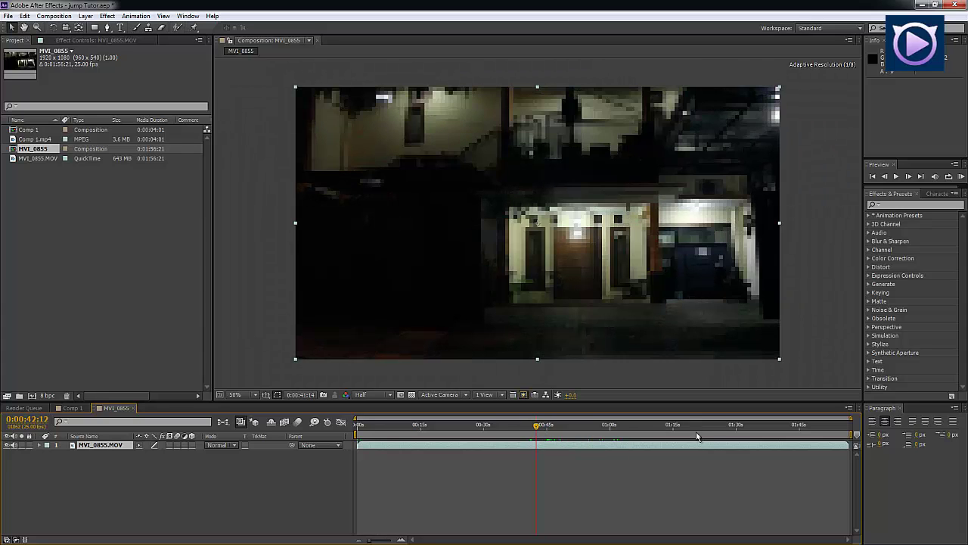
Play the MVI_0855 footage from about 0:01:36:06 to examine the person's landing in front of the door.
{"action": "left_click", "coordinate": [768, 426]}
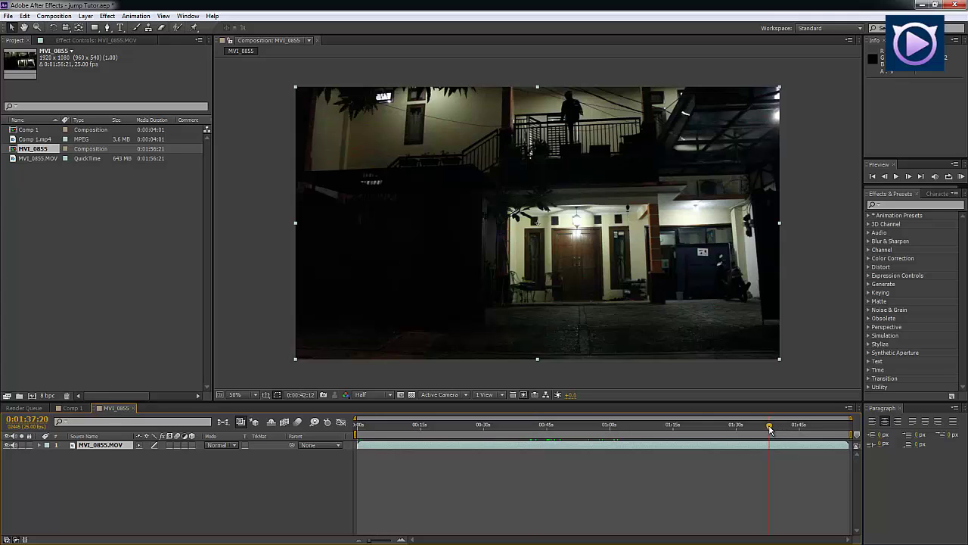
{"action": "mouse_move", "coordinate": [770, 429]}
{"action": "left_mouse_down"}
{"action": "mouse_move", "coordinate": [755, 429]}
{"action": "mouse_move", "coordinate": [764, 431]}
{"action": "left_mouse_up"}
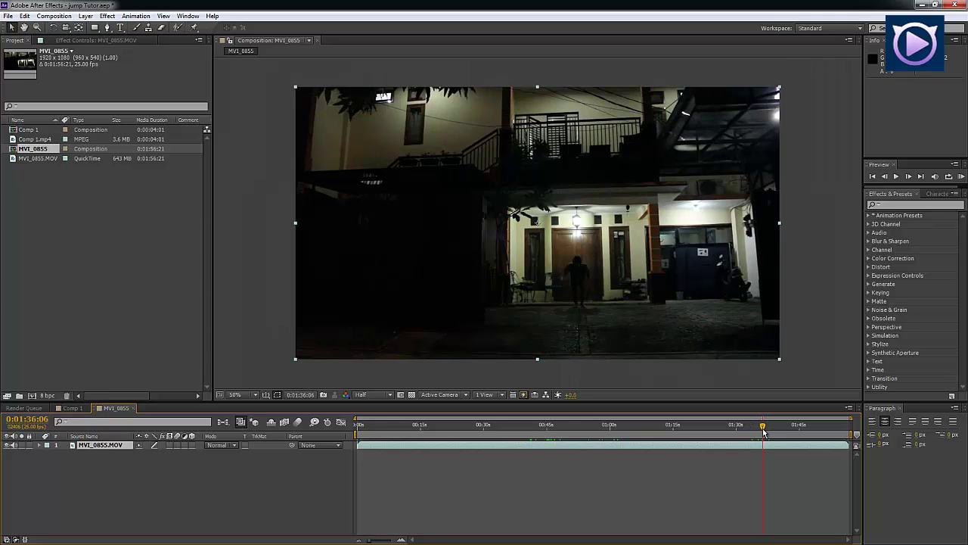
{"action": "key", "text": "space"}
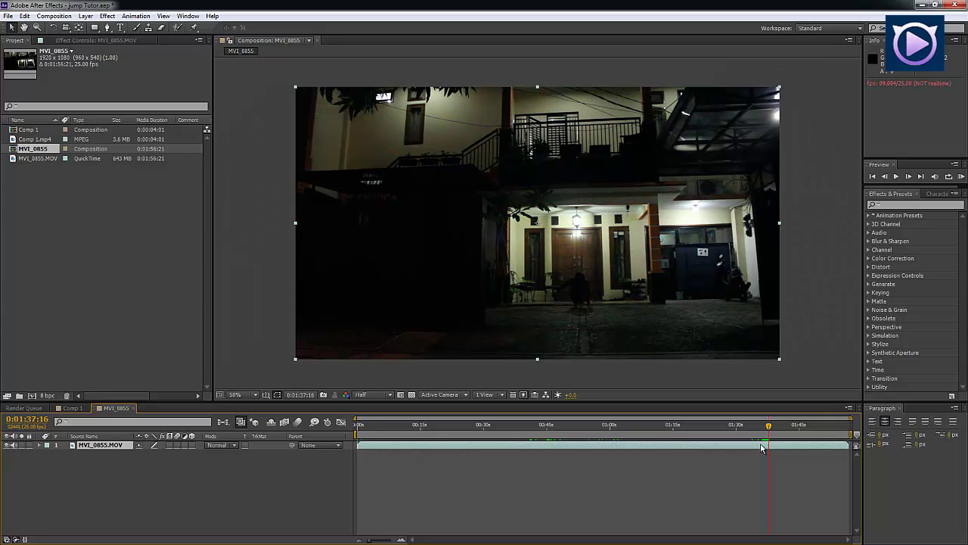
{"action": "left_click", "coordinate": [749, 466]}
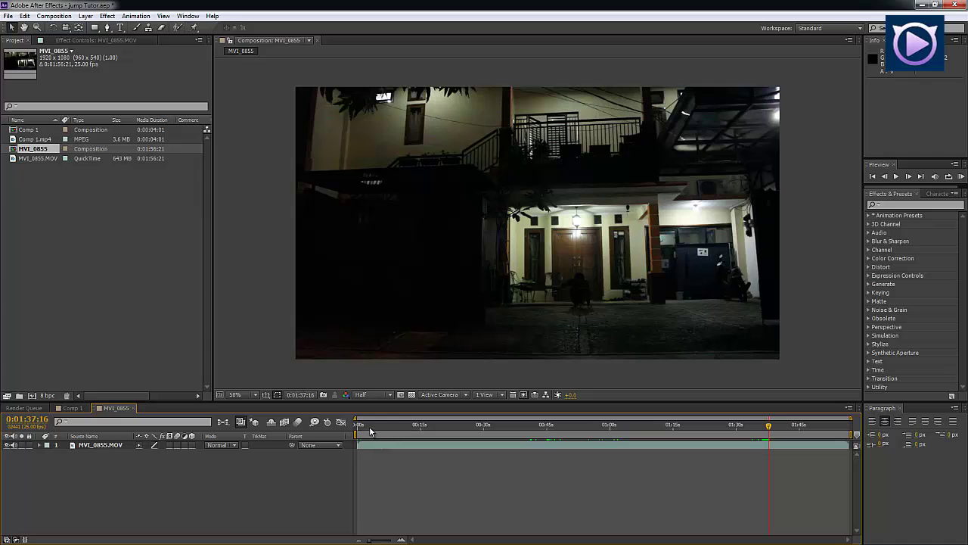
Trim the start of the MVI_0855.MOV layer to 0:00:00:13.
{"action": "key", "text": "Home"}
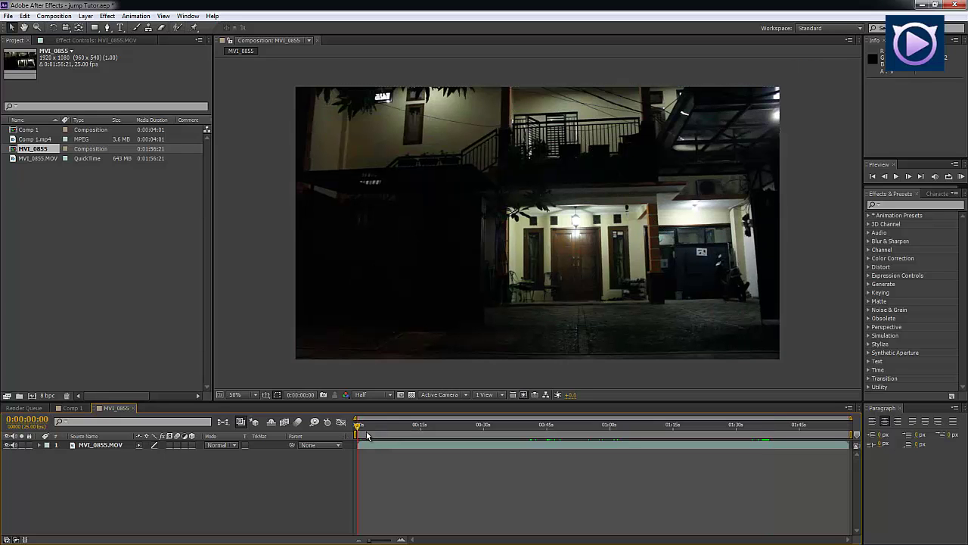
{"action": "key", "text": "space"}
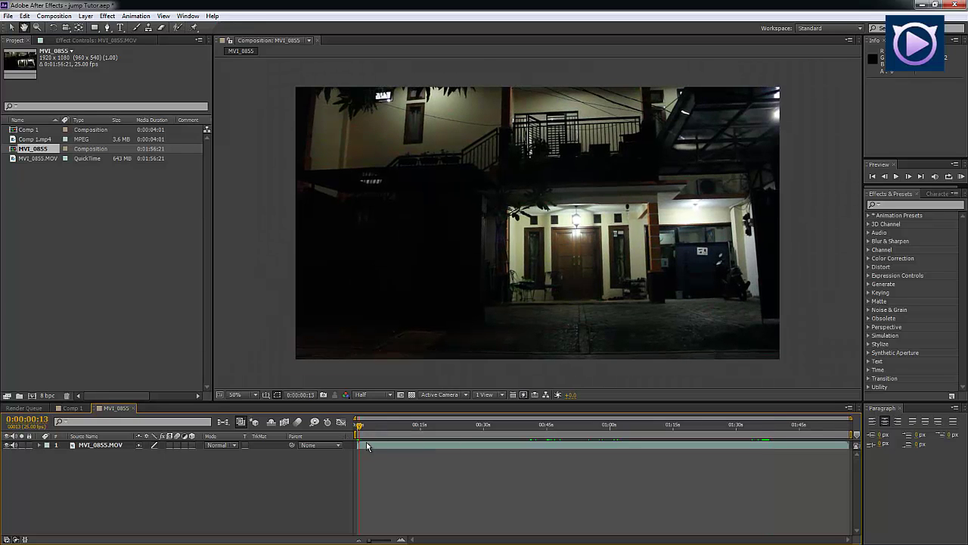
{"action": "left_click", "coordinate": [366, 445]}
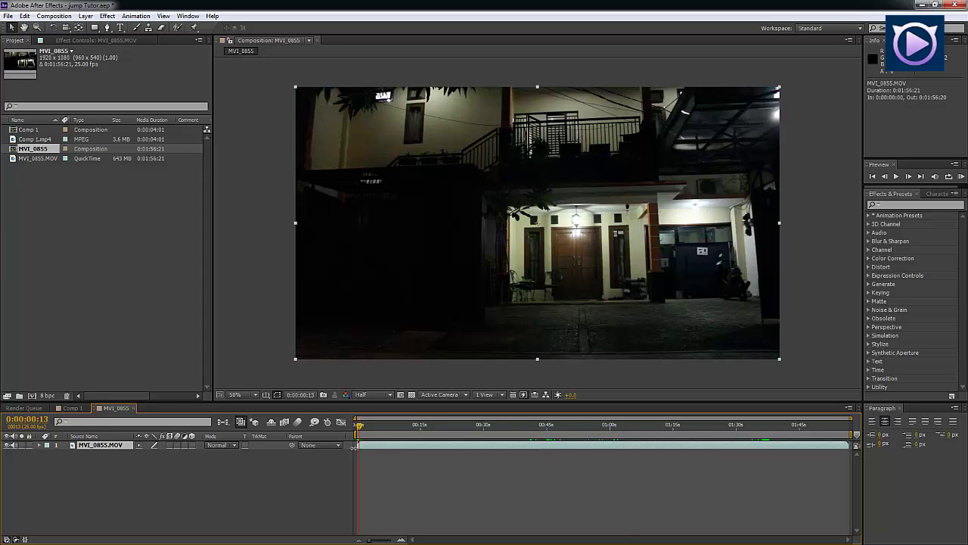
{"action": "key", "text": "equal"}
{"action": "key", "text": "equal"}
{"action": "key", "text": "equal"}
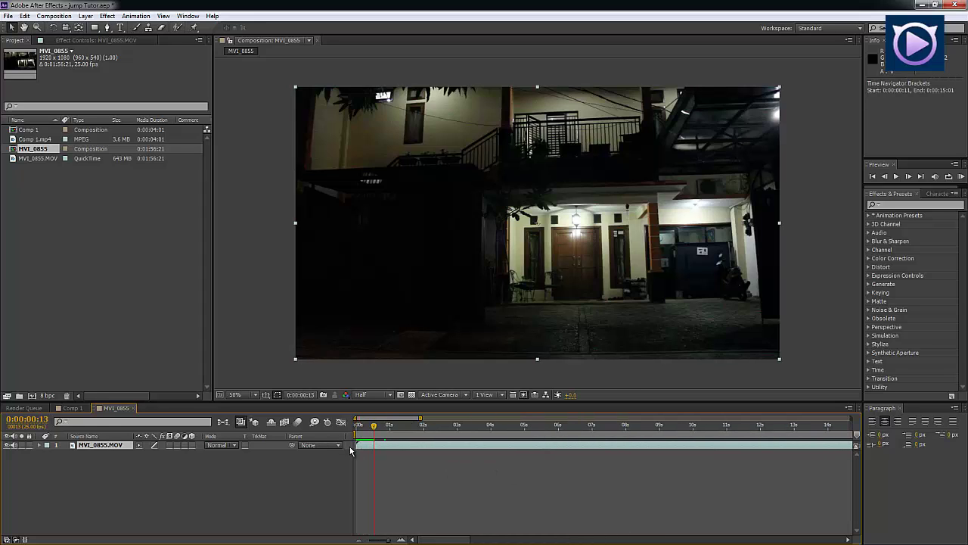
{"action": "left_click", "coordinate": [388, 453]}
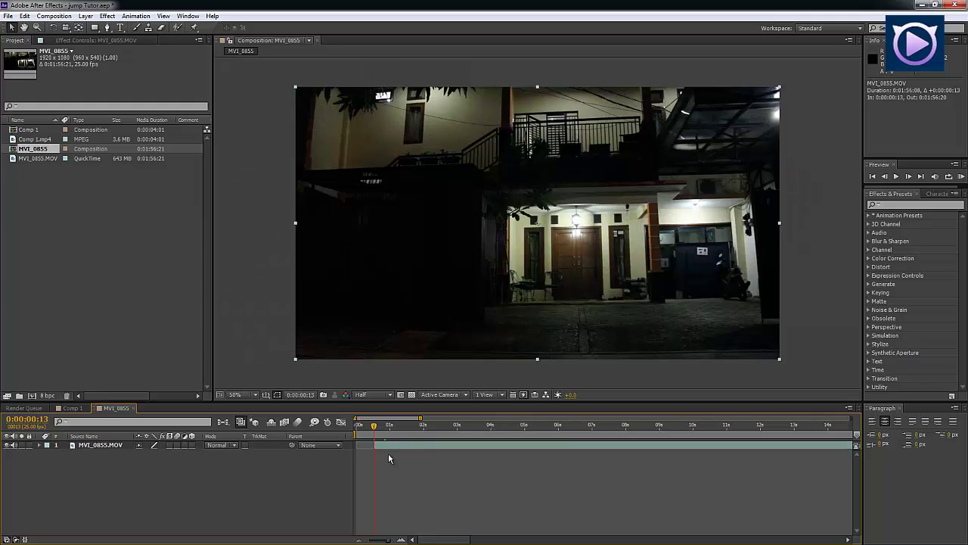
Split the MVI_0855.MOV layer at 0:00:04:07, where the empty-house portion ends.
{"action": "left_click", "coordinate": [452, 427]}
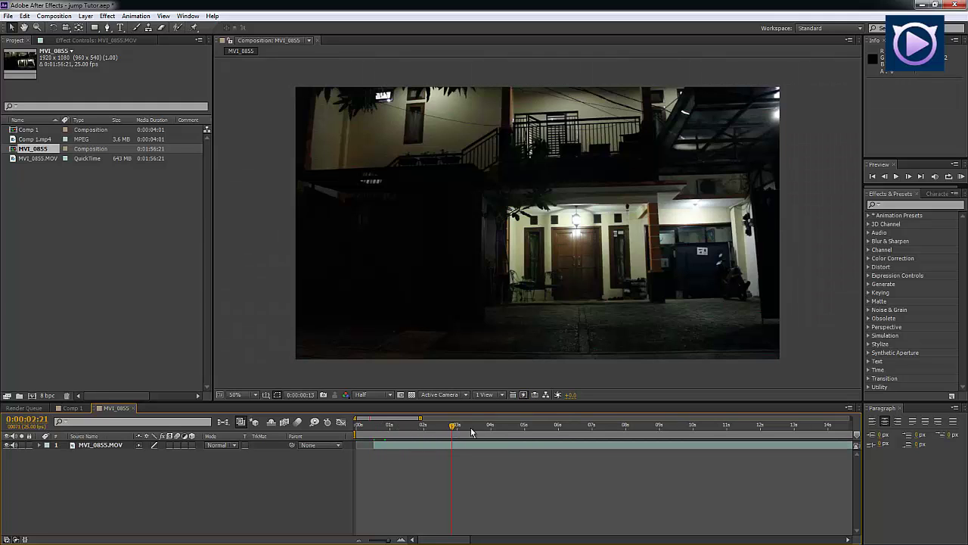
{"action": "left_click", "coordinate": [519, 429]}
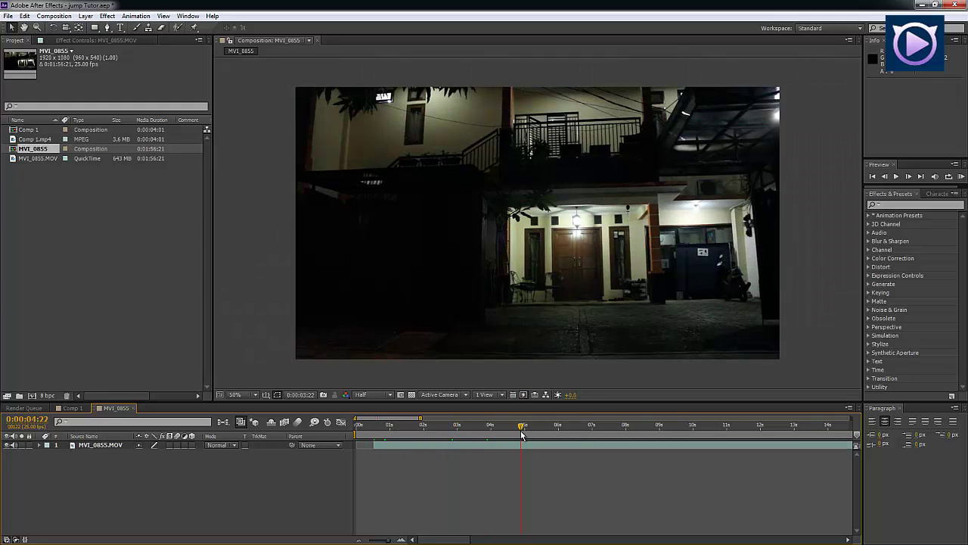
{"action": "left_click", "coordinate": [580, 430]}
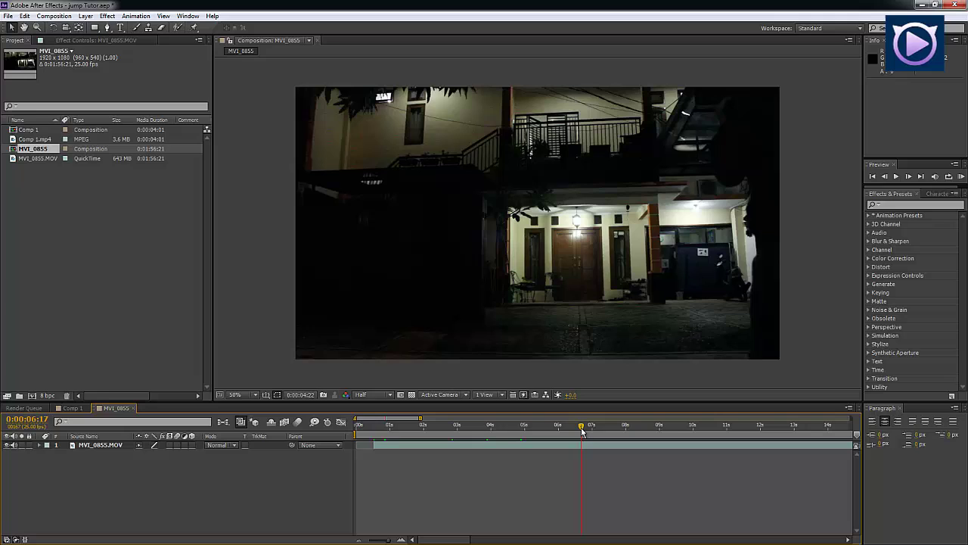
{"action": "left_click", "coordinate": [517, 430]}
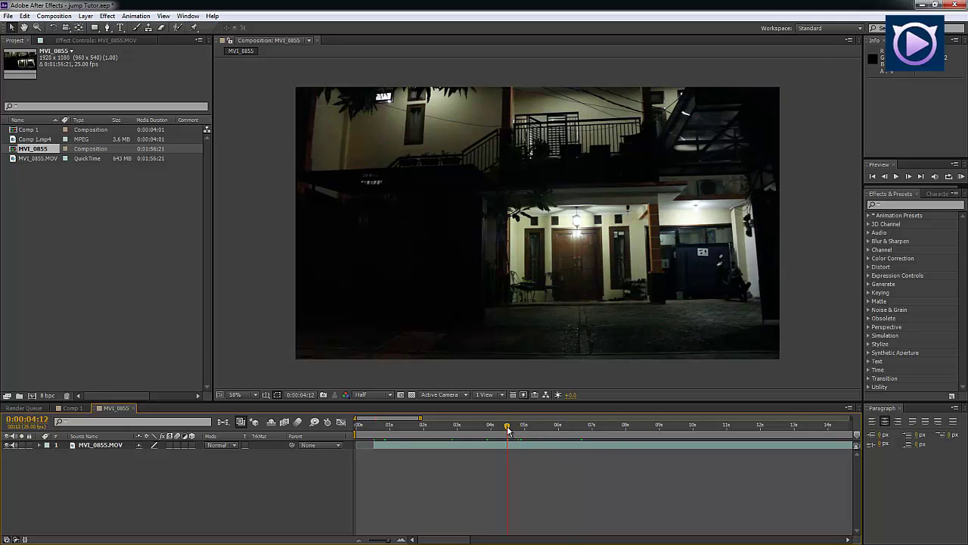
{"action": "left_click", "coordinate": [501, 428]}
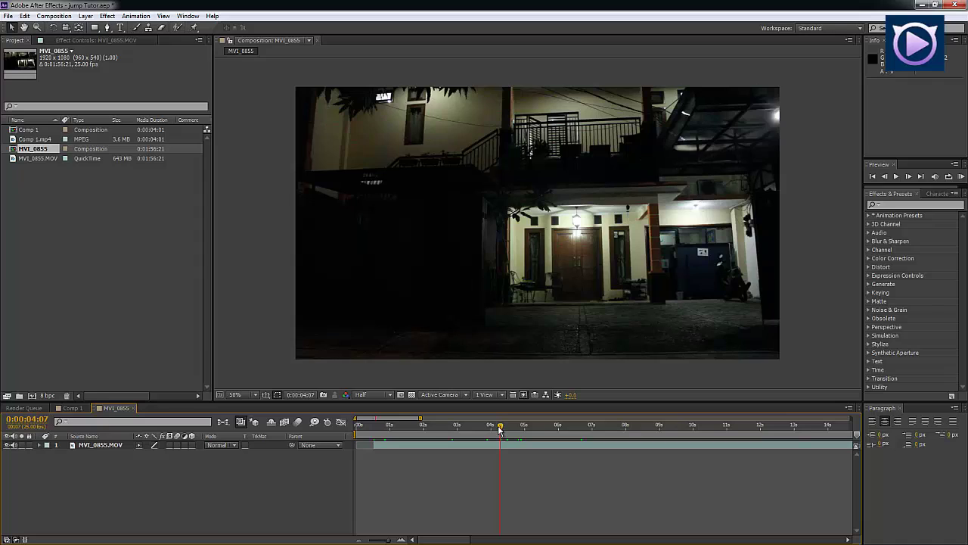
{"action": "left_click", "coordinate": [500, 446]}
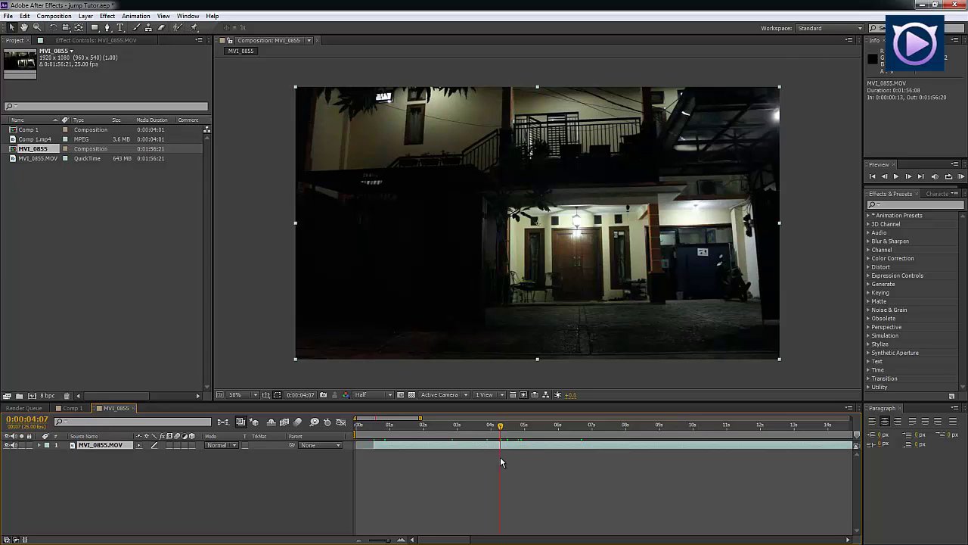
{"action": "key", "text": "ctrl+shift+d"}
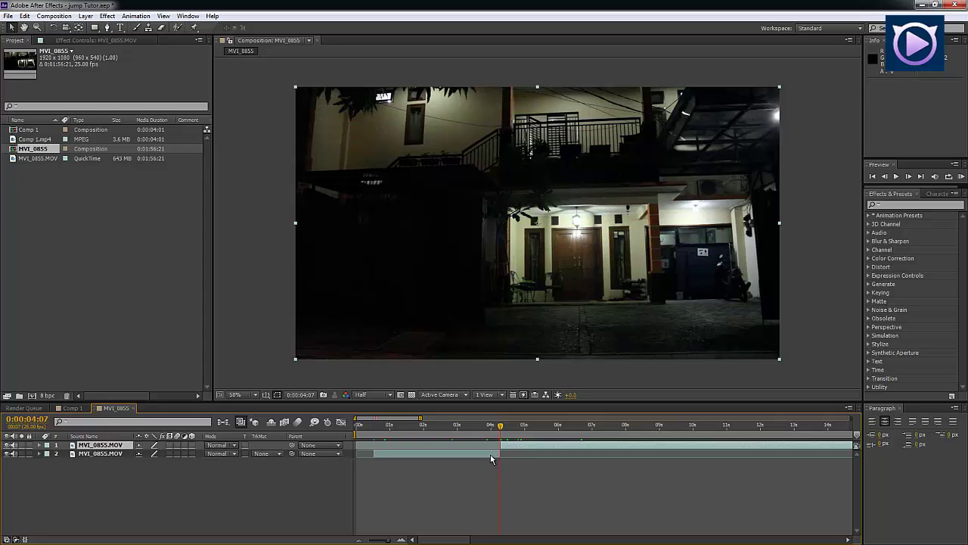
Move the empty-house segment of MVI_0855.MOV to start at 0:00:00:00.
{"action": "left_click_drag", "start_coordinate": [406, 459], "coordinate": [386, 454]}
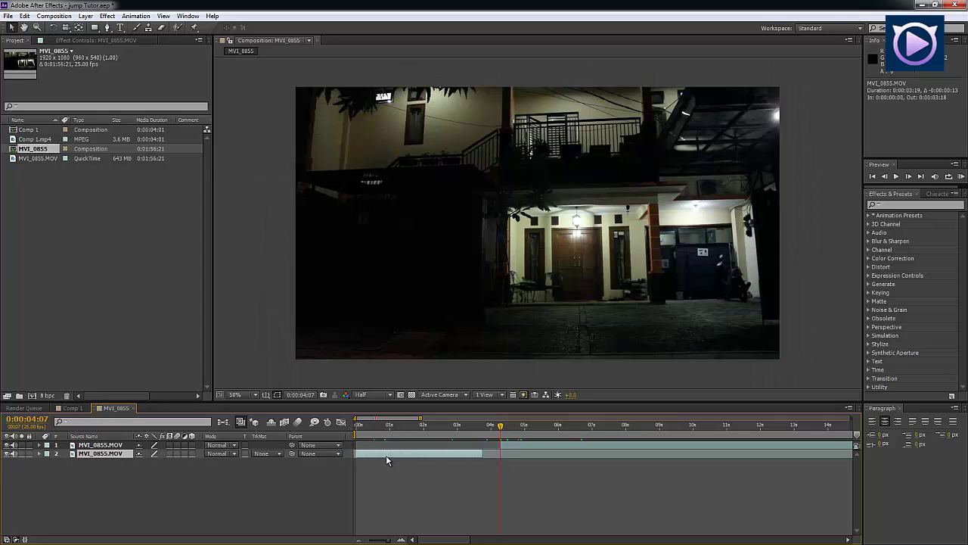
{"action": "left_click", "coordinate": [553, 448]}
{"action": "left_click", "coordinate": [506, 466]}
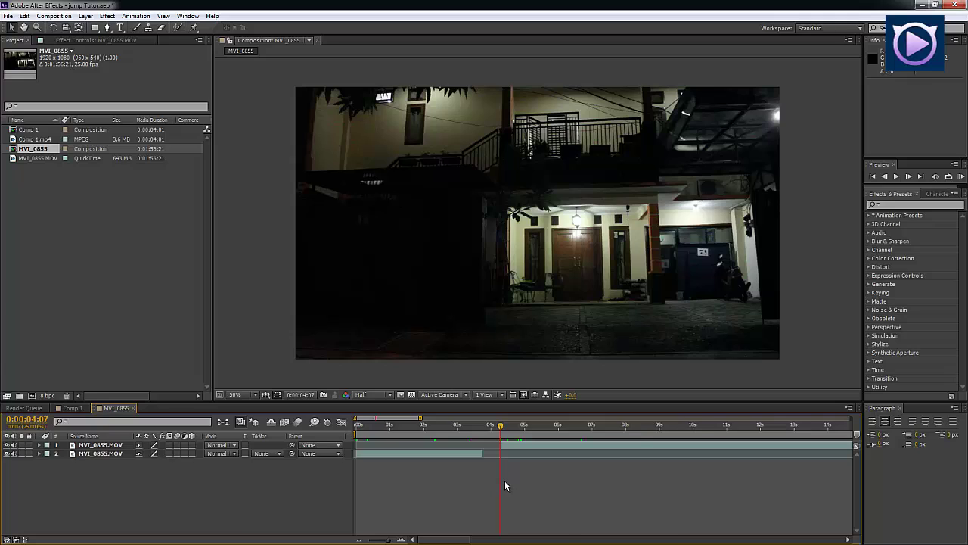
Split the remaining footage at 0:00:38:14, before the person's balcony jump, and delete the unused segment in front of it.
{"action": "key", "text": "minus"}
{"action": "key", "text": "minus"}
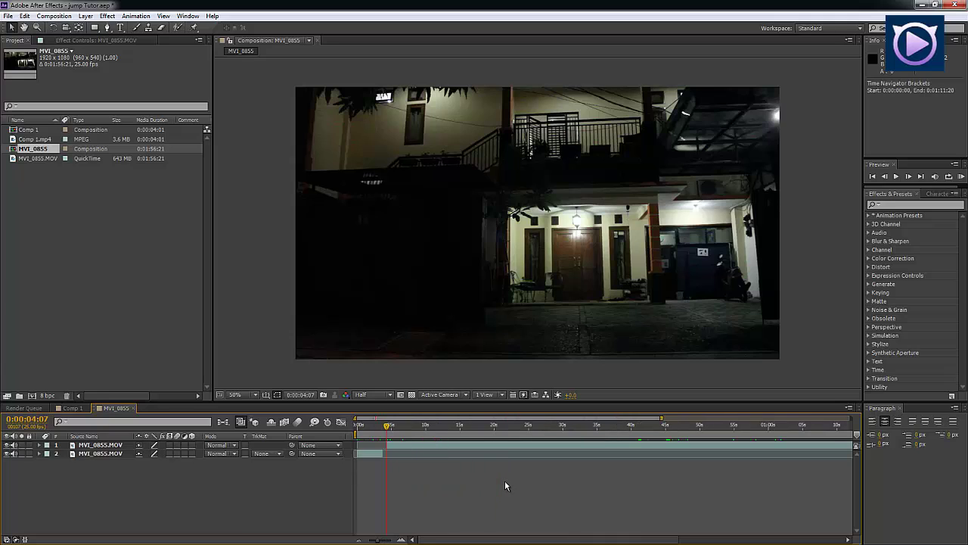
{"action": "left_click", "coordinate": [639, 429]}
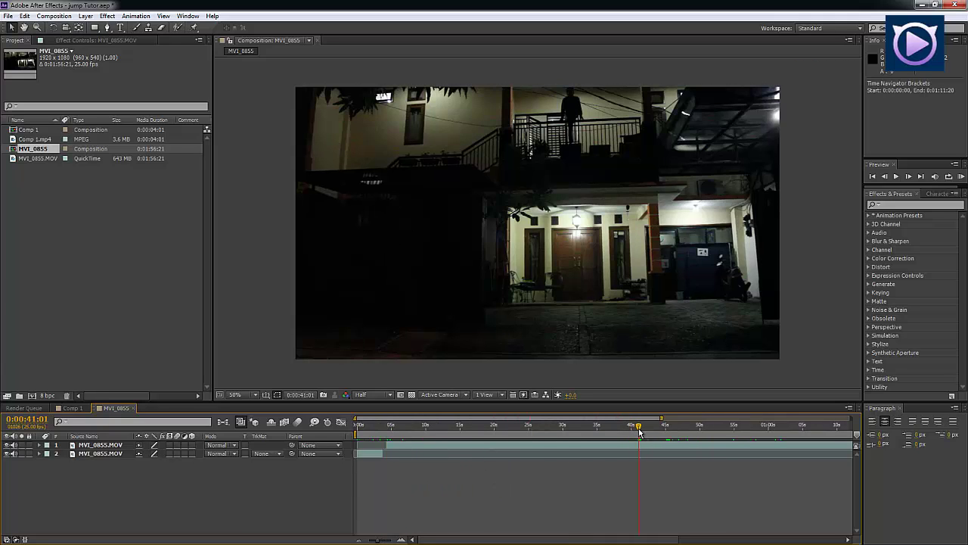
{"action": "left_click_drag", "start_coordinate": [640, 431], "coordinate": [623, 431]}
{"action": "key", "text": "h"}
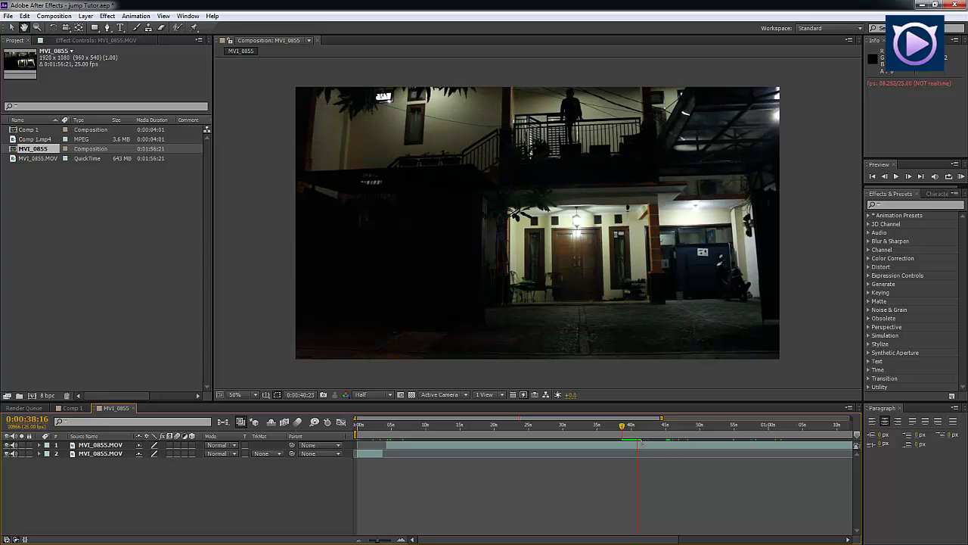
{"action": "key", "text": "v"}
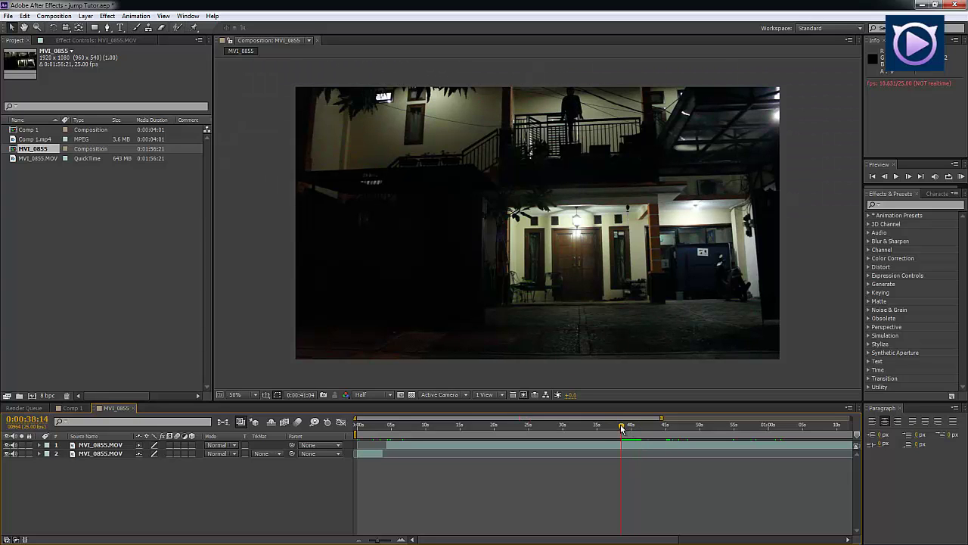
{"action": "left_click", "coordinate": [625, 450]}
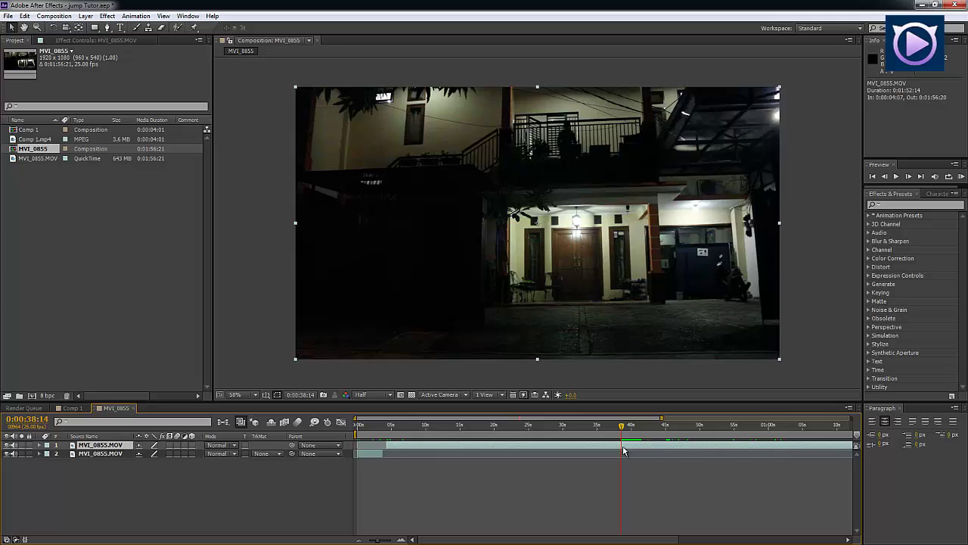
{"action": "key", "text": "alt+bracketleft"}
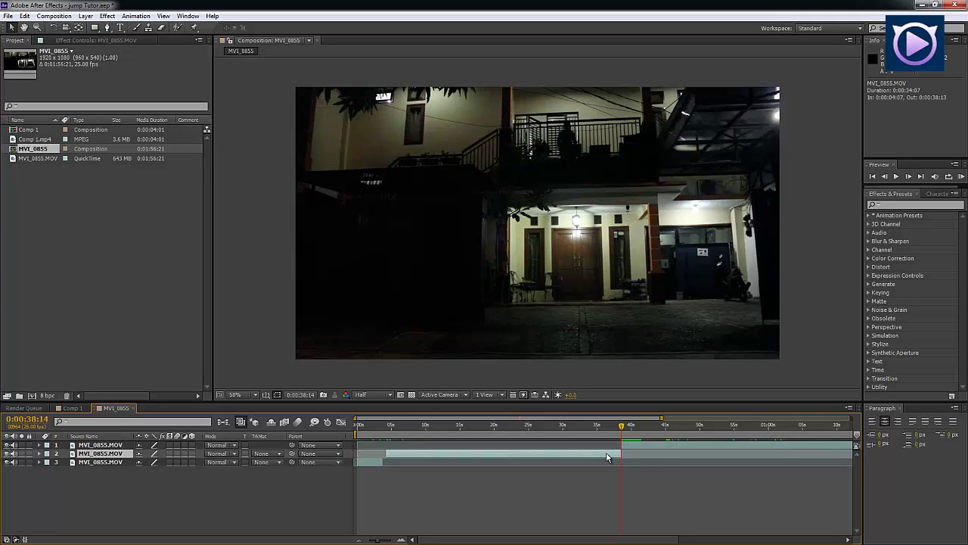
{"action": "left_click", "coordinate": [606, 451]}
Split the balcony footage at 0:00:41:05 and move the short balcony segment to 0:00:03:19, directly after the empty-house segment.
{"action": "mouse_move", "coordinate": [621, 430]}
{"action": "left_mouse_down"}
{"action": "mouse_move", "coordinate": [647, 431]}
{"action": "mouse_move", "coordinate": [637, 429]}
{"action": "left_mouse_up"}
{"action": "left_click", "coordinate": [645, 447]}
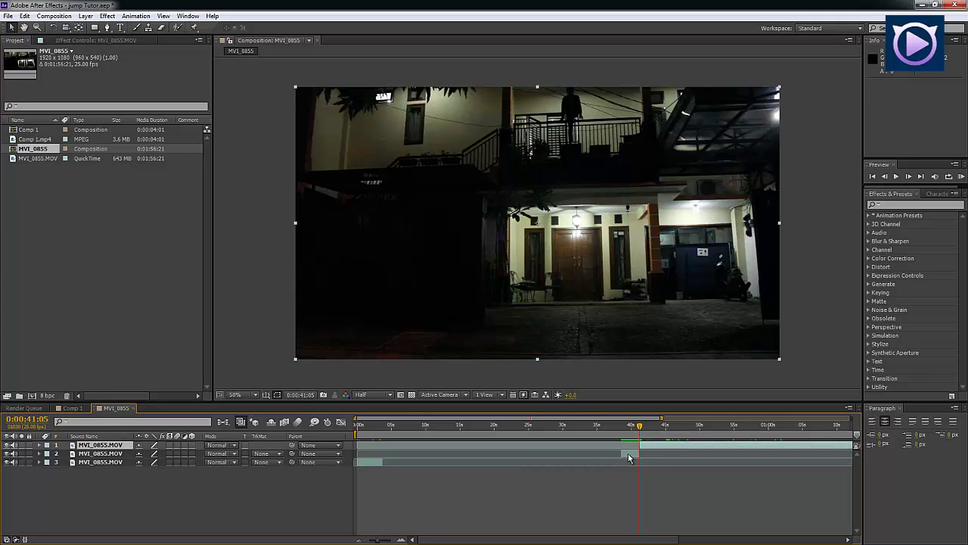
{"action": "key", "text": "ctrl+shift+d"}
{"action": "left_click_drag", "start_coordinate": [398, 461], "coordinate": [400, 470]}
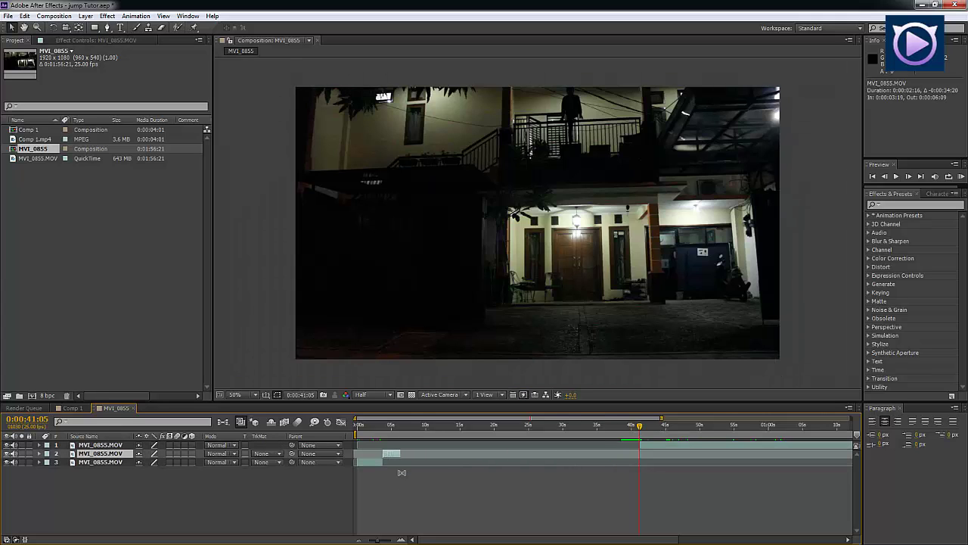
{"action": "left_click", "coordinate": [400, 472]}
Rename the empty-house layer as "background".
{"action": "left_click_drag", "start_coordinate": [378, 428], "coordinate": [364, 429]}
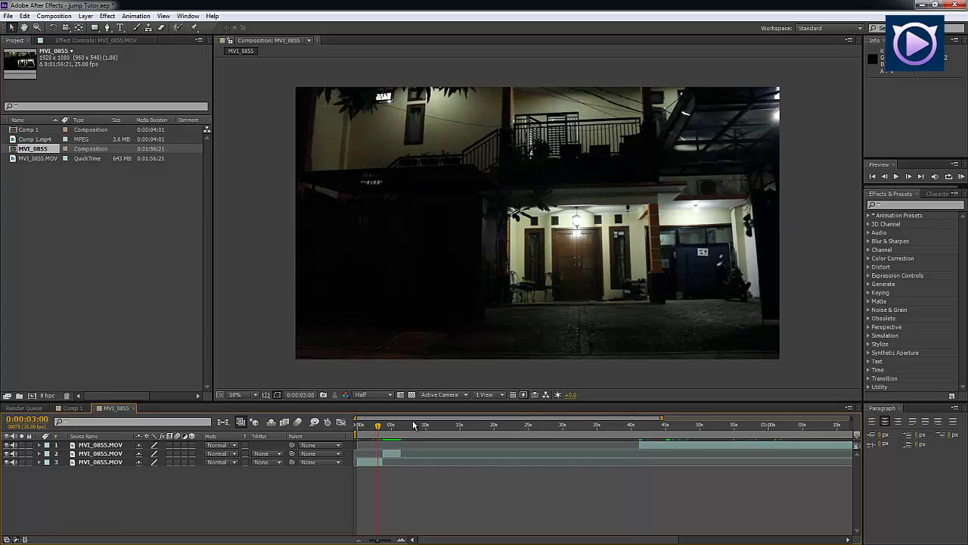
{"action": "left_click", "coordinate": [371, 464]}
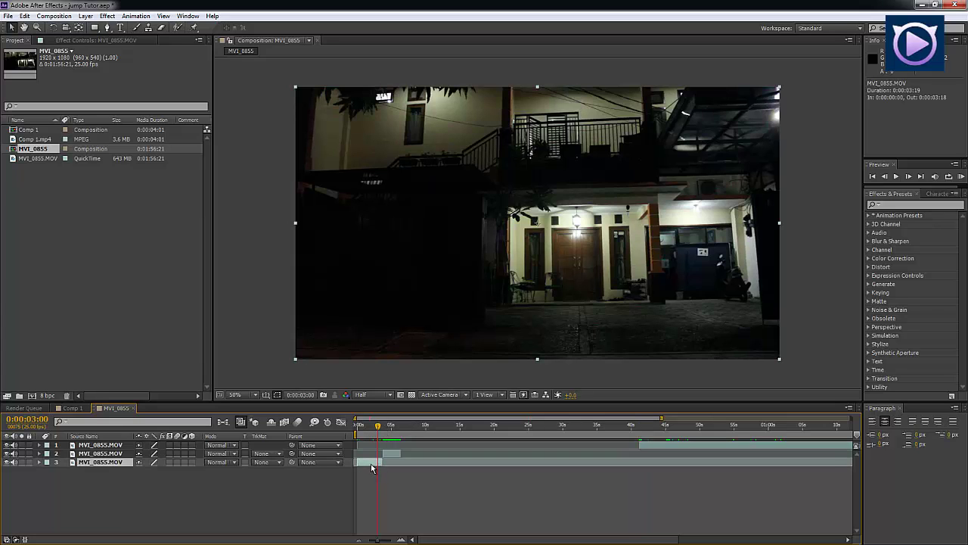
{"action": "right_click", "coordinate": [92, 463]}
{"action": "left_click", "coordinate": [225, 146]}
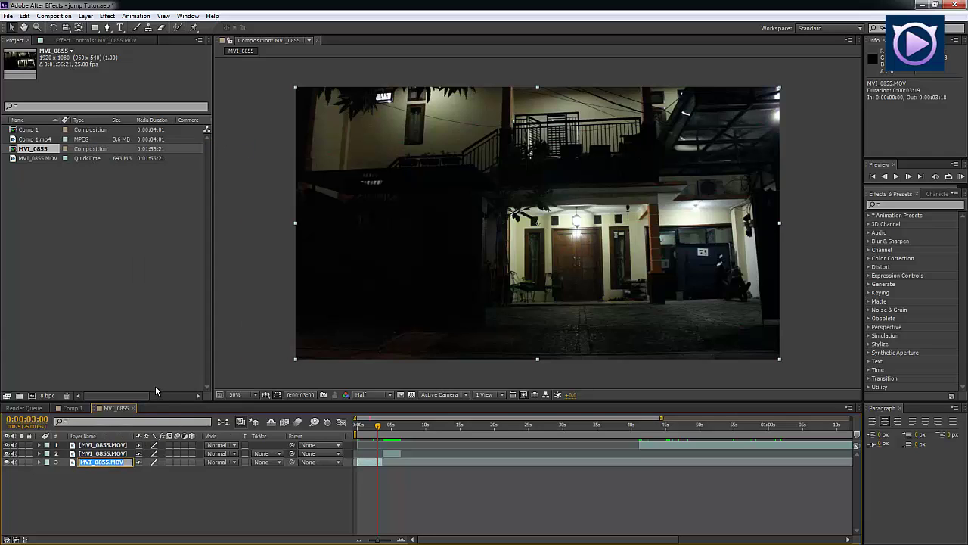
{"action": "type", "text": "background"}
{"action": "left_click", "coordinate": [360, 454]}
Rename the short balcony segment's layer as "awal melompat".
{"action": "left_click", "coordinate": [392, 426]}
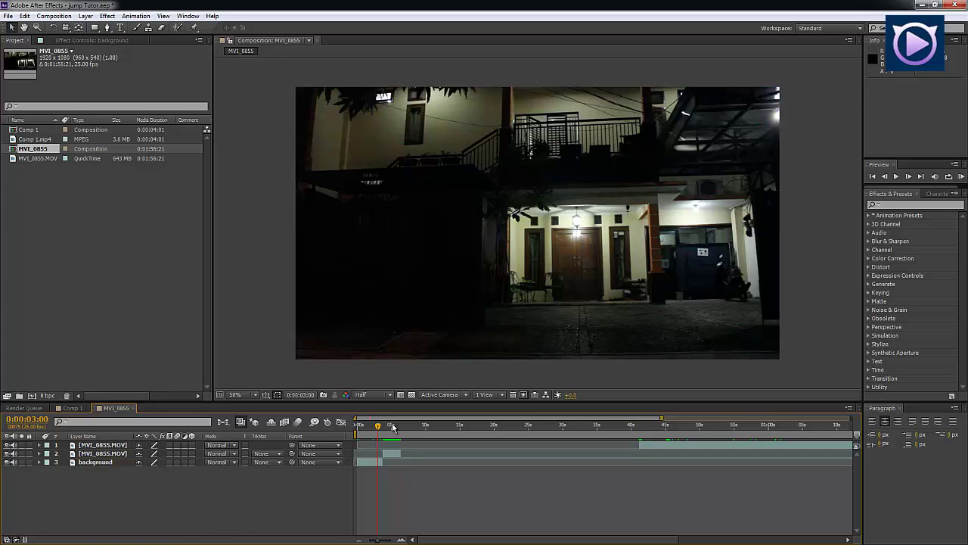
{"action": "left_click", "coordinate": [97, 462]}
{"action": "right_click", "coordinate": [98, 454]}
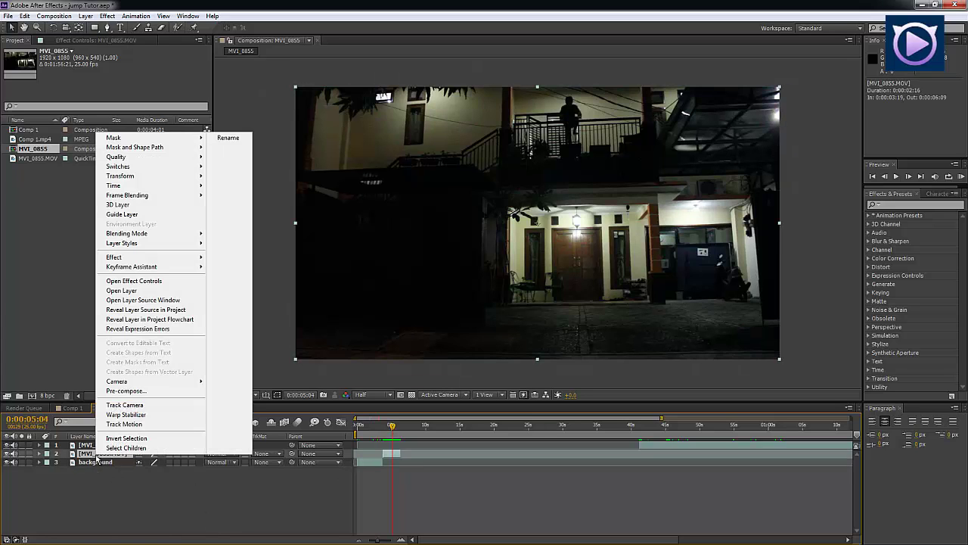
{"action": "left_click", "coordinate": [226, 138]}
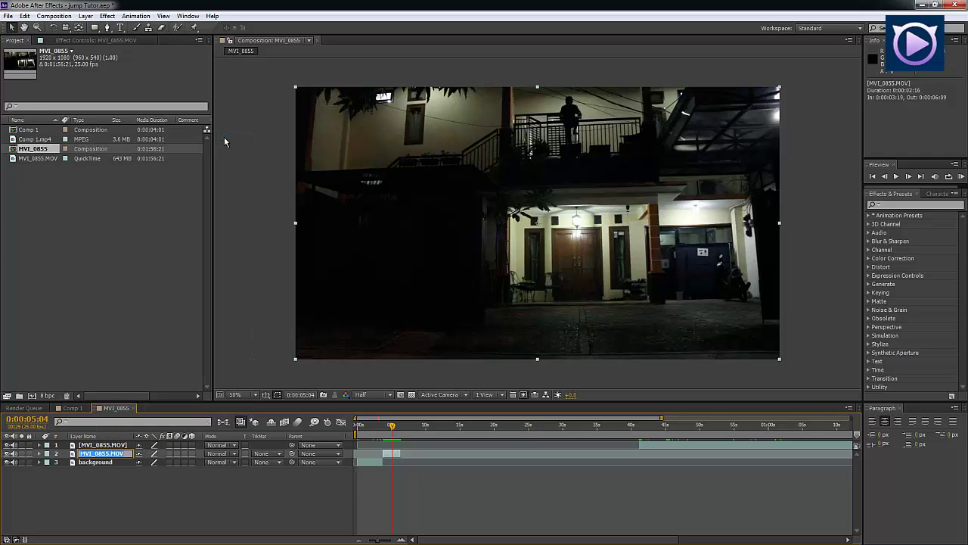
{"action": "type", "text": "awal melompat"}
{"action": "left_click", "coordinate": [277, 511]}
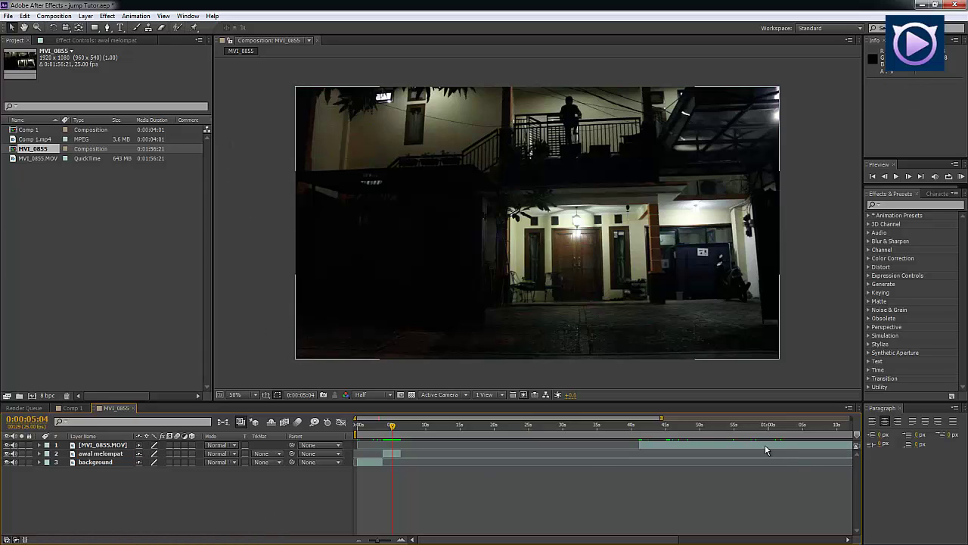
Scrub through the remaining footage and play it from about 0:01:35:19 to examine the person's landing in front of the door.
{"action": "left_click", "coordinate": [667, 427]}
{"action": "left_click", "coordinate": [684, 425]}
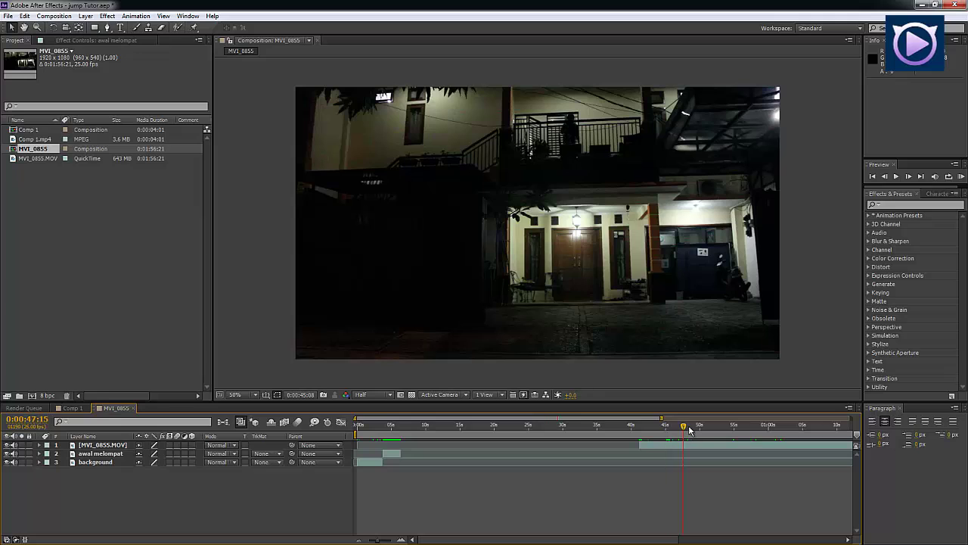
{"action": "left_click", "coordinate": [771, 426]}
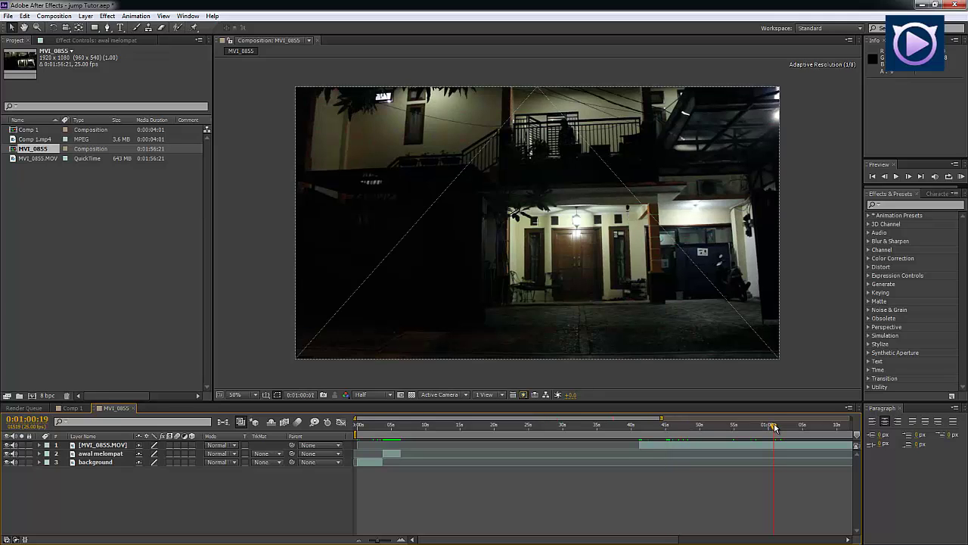
{"action": "left_click", "coordinate": [786, 426]}
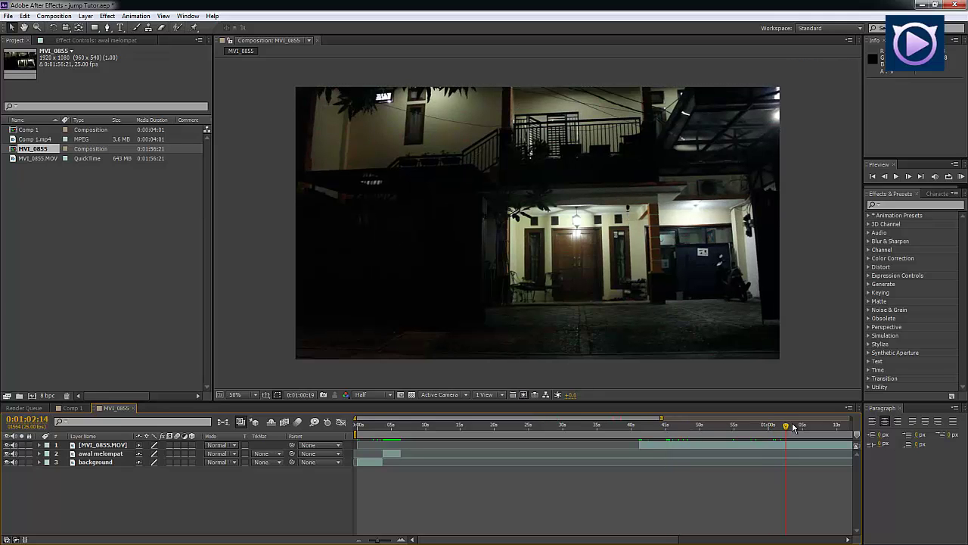
{"action": "key", "text": "minus"}
{"action": "left_click", "coordinate": [765, 426]}
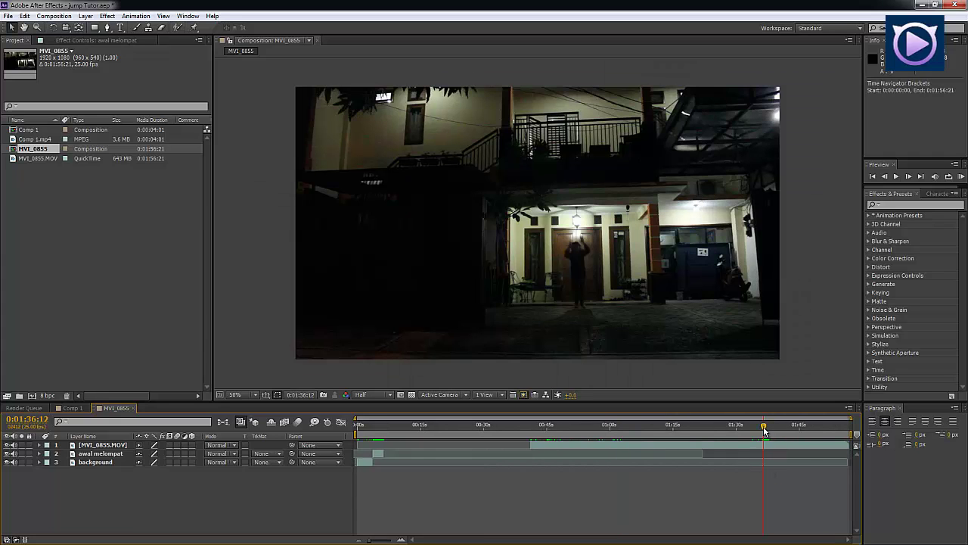
{"action": "left_click_drag", "start_coordinate": [764, 426], "coordinate": [761, 426]}
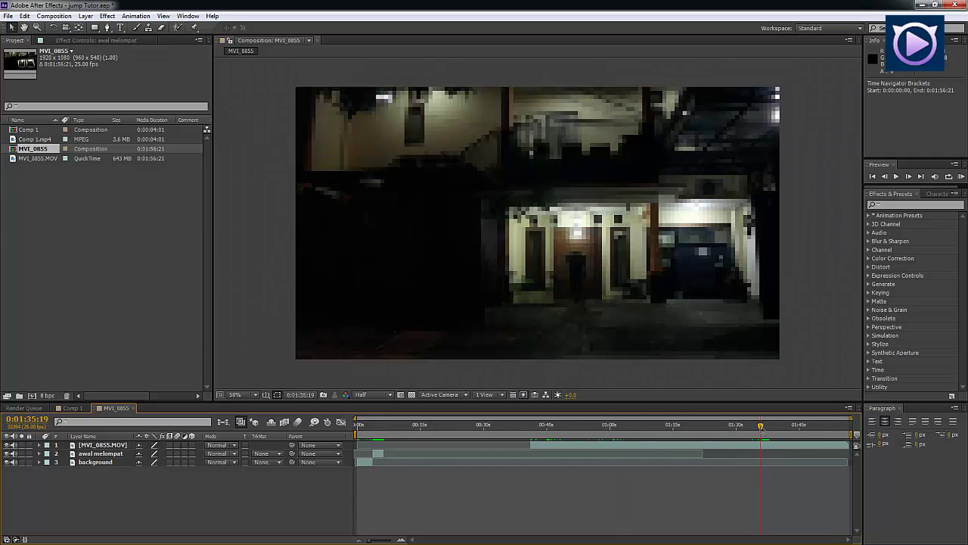
{"action": "key", "text": "space"}
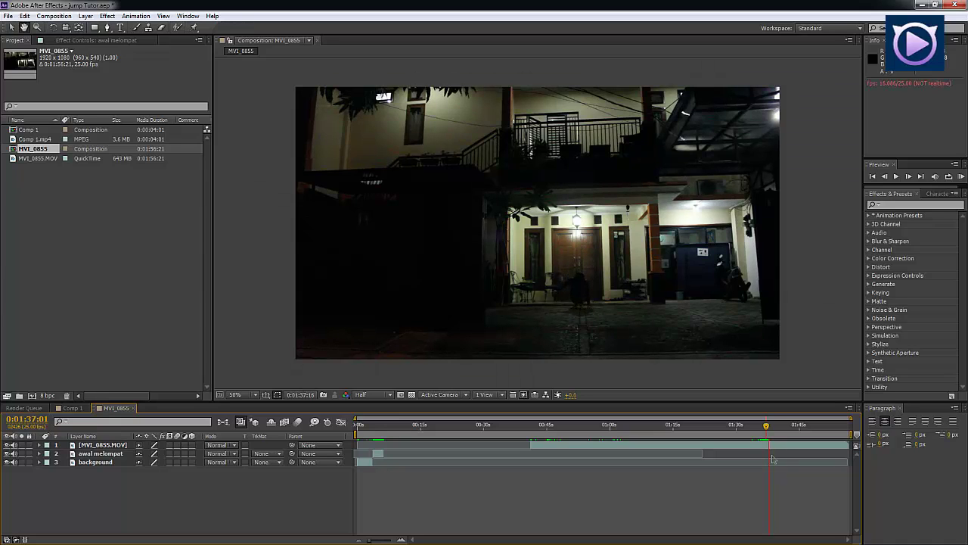
Split the remaining footage at 0:01:40:14, where the person is in mid-air before landing, and delete the part before it.
{"action": "left_click", "coordinate": [773, 427]}
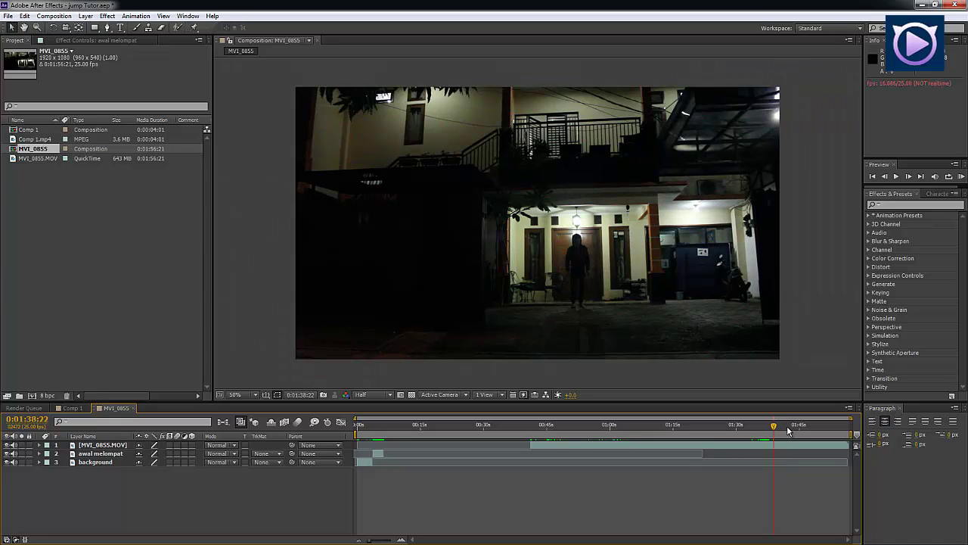
{"action": "left_click", "coordinate": [792, 429]}
{"action": "left_click", "coordinate": [796, 428]}
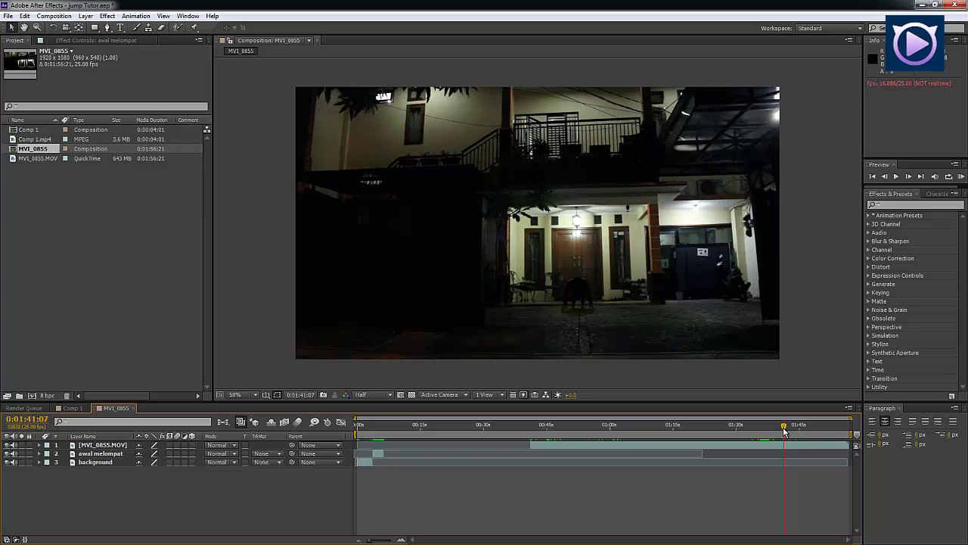
{"action": "left_click_drag", "start_coordinate": [784, 427], "coordinate": [778, 429]}
{"action": "key", "text": "space"}
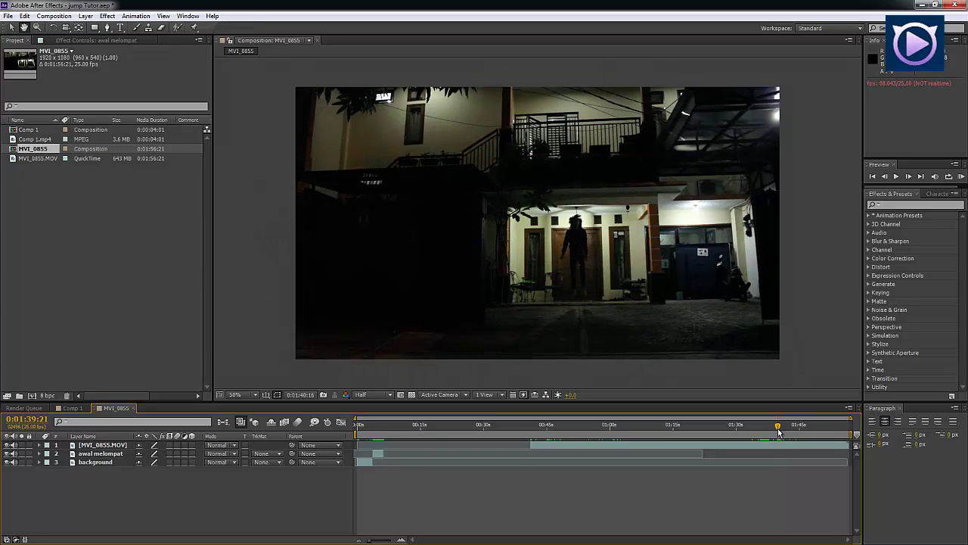
{"action": "left_click_drag", "start_coordinate": [778, 429], "coordinate": [780, 430]}
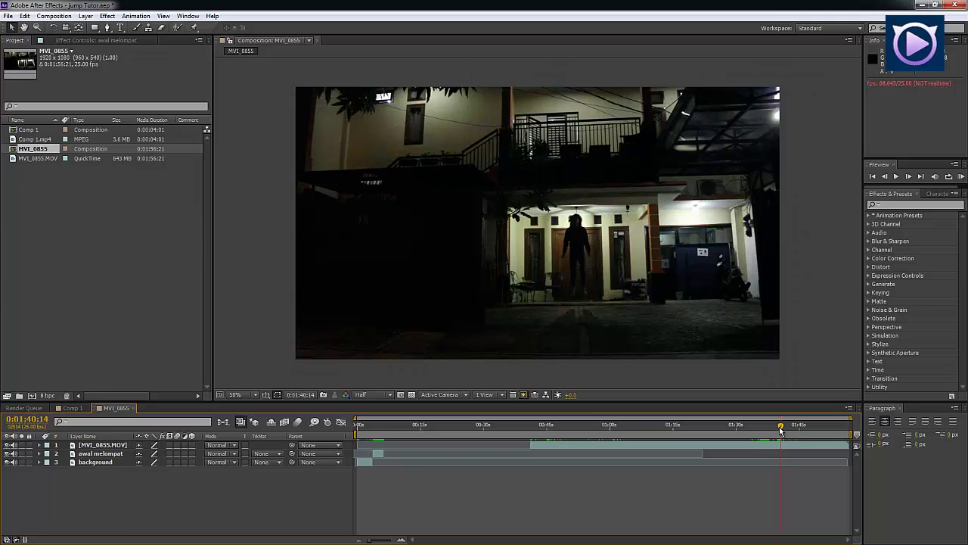
{"action": "left_click", "coordinate": [783, 445]}
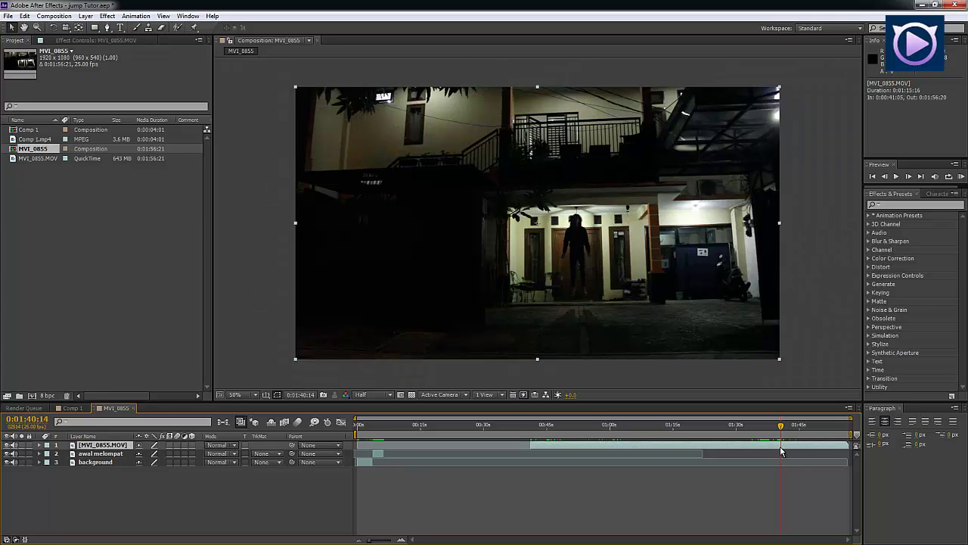
{"action": "key", "text": "ctrl+shift+d"}
{"action": "left_click", "coordinate": [748, 454]}
{"action": "key", "text": "Delete"}
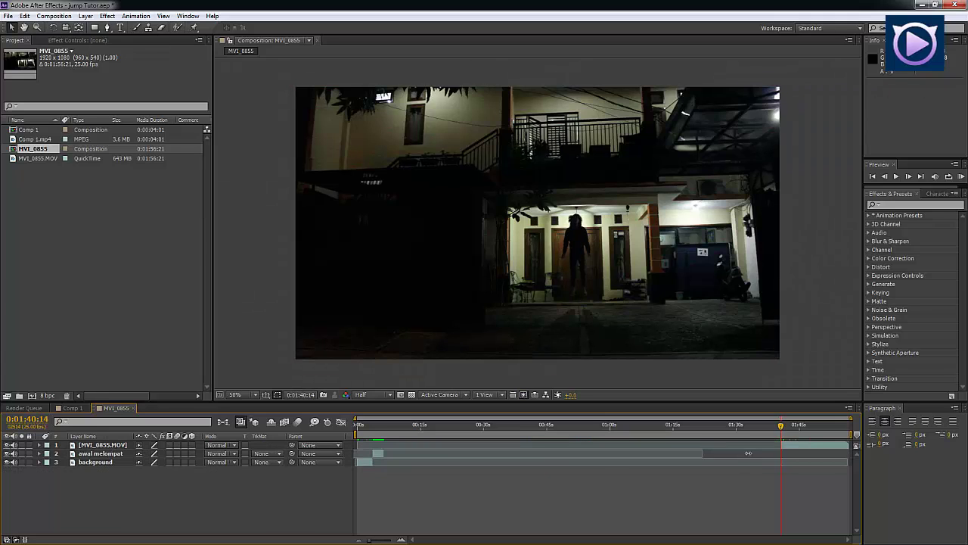
Move the landing segment to 0:00:06:10, directly after "awal melompat", and cut off its footage after 0:00:08:17.
{"action": "left_click_drag", "start_coordinate": [791, 446], "coordinate": [398, 461]}
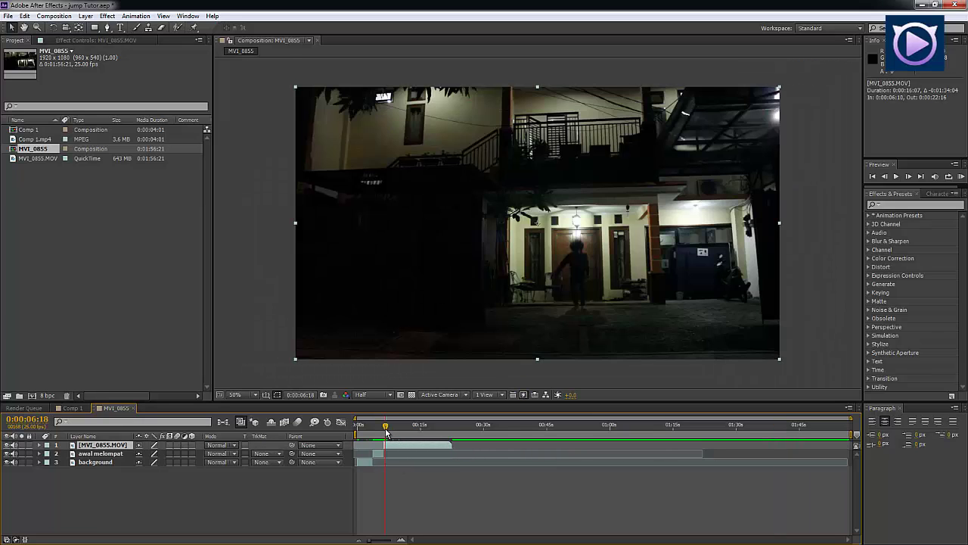
{"action": "key", "text": "space"}
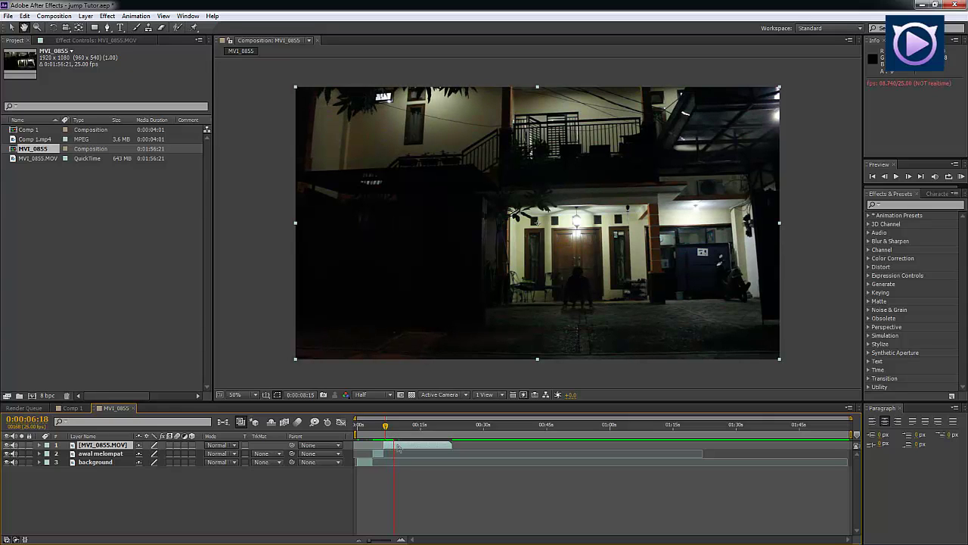
{"action": "key", "text": "space"}
{"action": "key", "text": "ctrl+shift+d"}
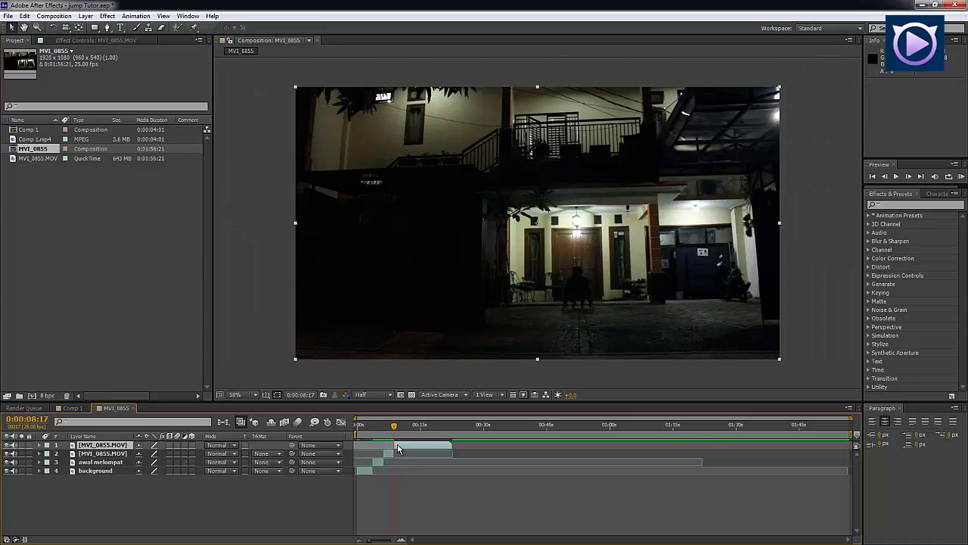
{"action": "key", "text": "Delete"}
{"action": "left_click_drag", "start_coordinate": [388, 430], "coordinate": [387, 429]}
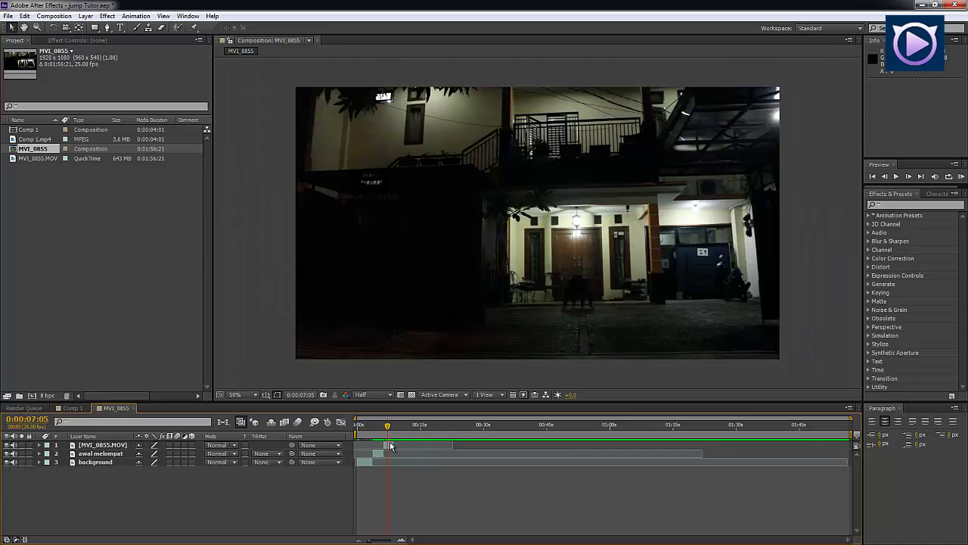
Rename the landing segment's layer as "Mendarat".
{"action": "left_click", "coordinate": [94, 445]}
{"action": "right_click", "coordinate": [107, 447]}
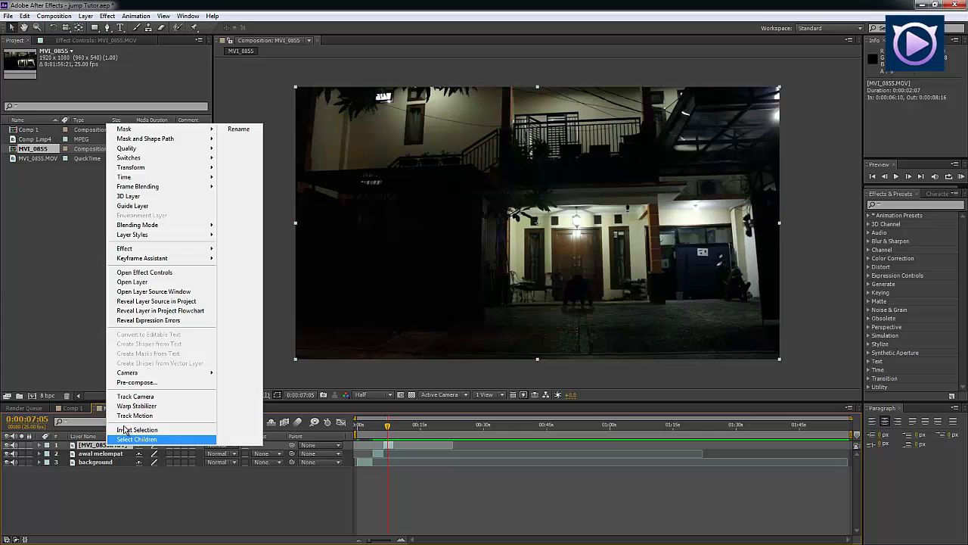
{"action": "left_click", "coordinate": [236, 130]}
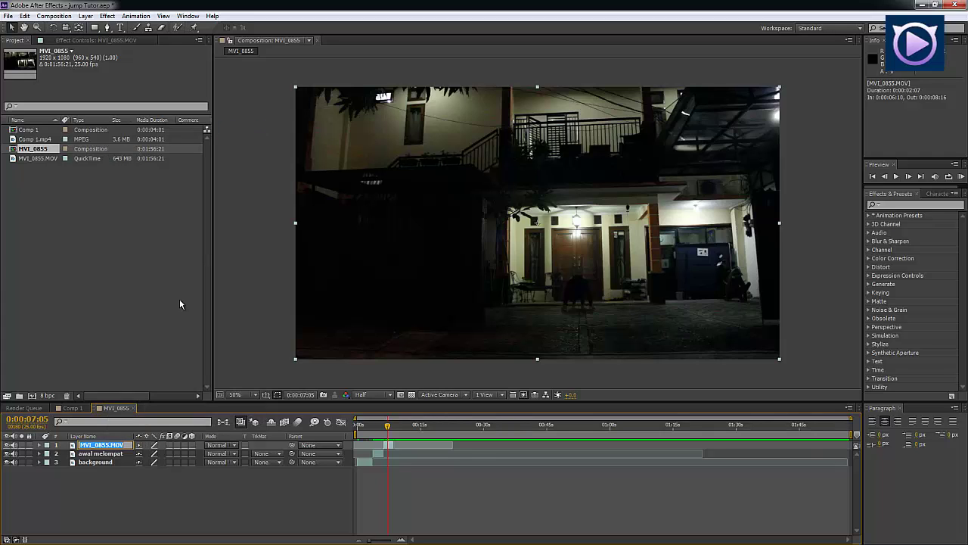
{"action": "type", "text": "Mendarat"}
{"action": "left_click", "coordinate": [438, 481]}
Scrub through the three segments up to 0:00:06:10 to examine the transition from the balcony jump start to the landing.
{"action": "left_click_drag", "start_coordinate": [387, 439], "coordinate": [362, 438]}
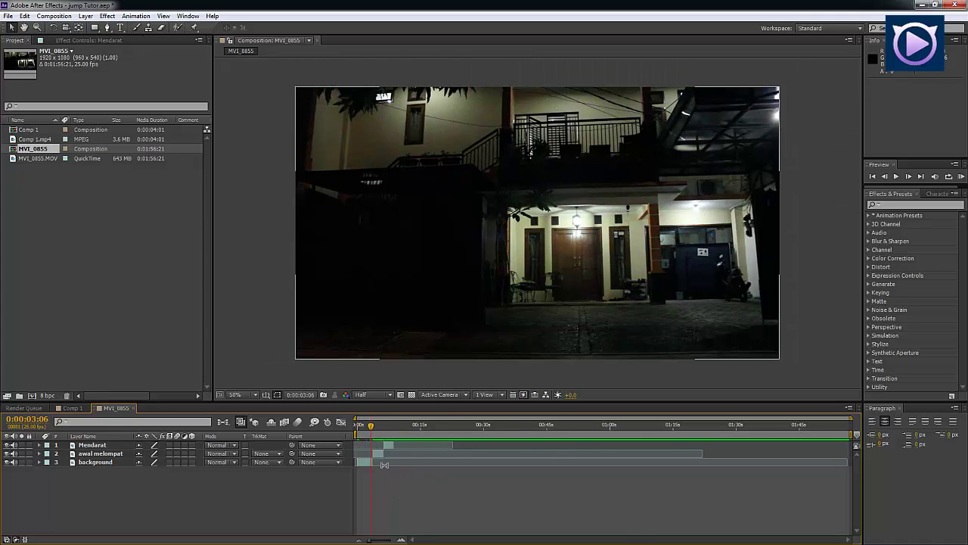
{"action": "scroll", "coordinate": [416, 479], "scroll_direction": "up", "scroll_amount": 3}
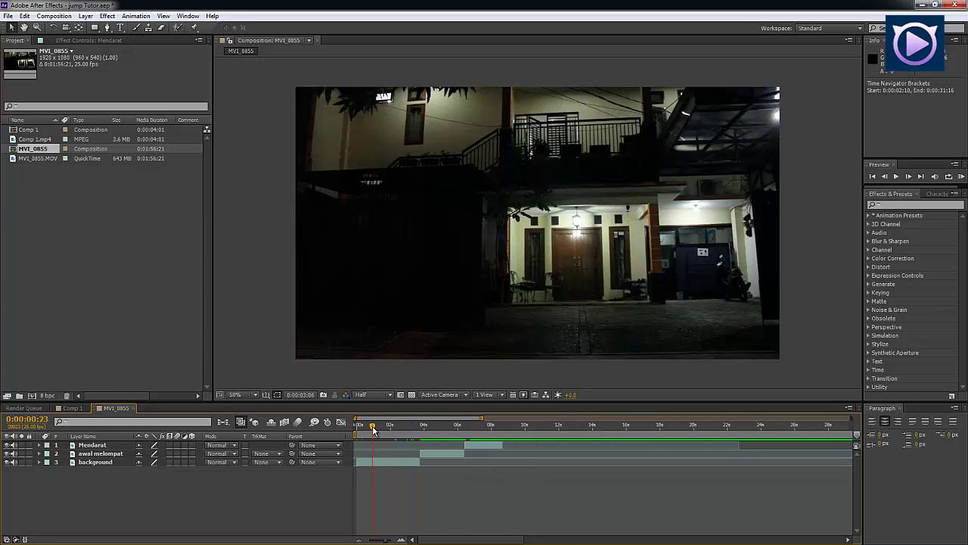
{"action": "left_click_drag", "start_coordinate": [411, 425], "coordinate": [451, 431]}
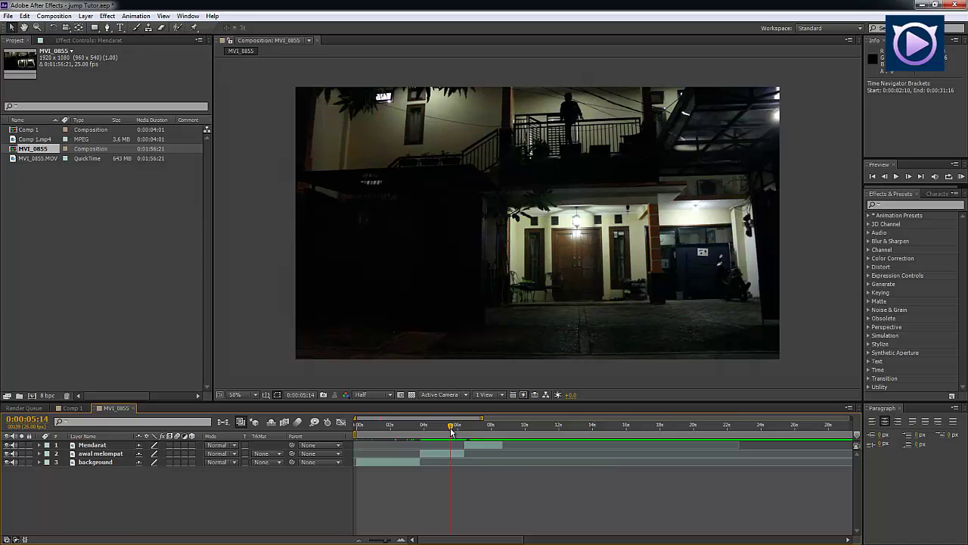
{"action": "key", "text": "space"}
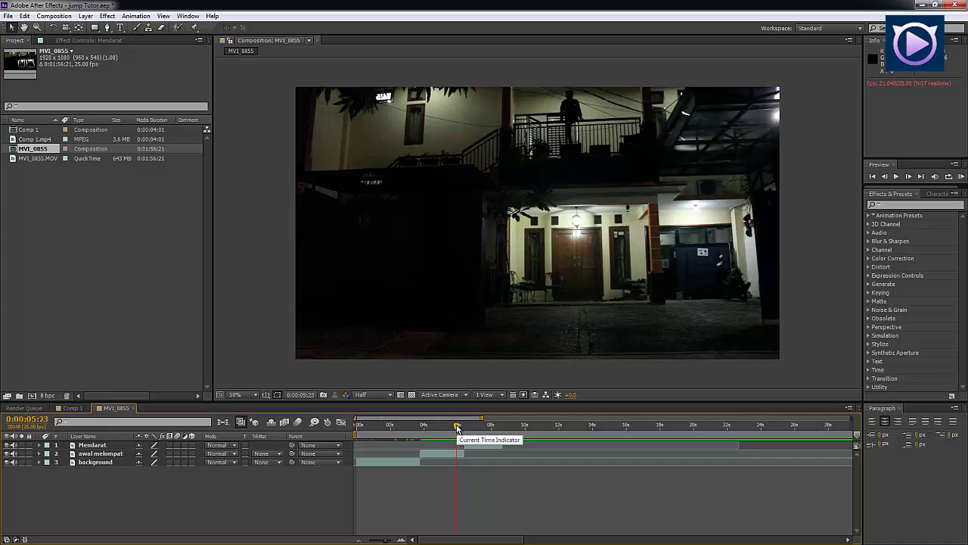
{"action": "mouse_move", "coordinate": [457, 428]}
{"action": "left_mouse_down"}
{"action": "mouse_move", "coordinate": [460, 440]}
{"action": "mouse_move", "coordinate": [462, 432]}
{"action": "left_mouse_up"}
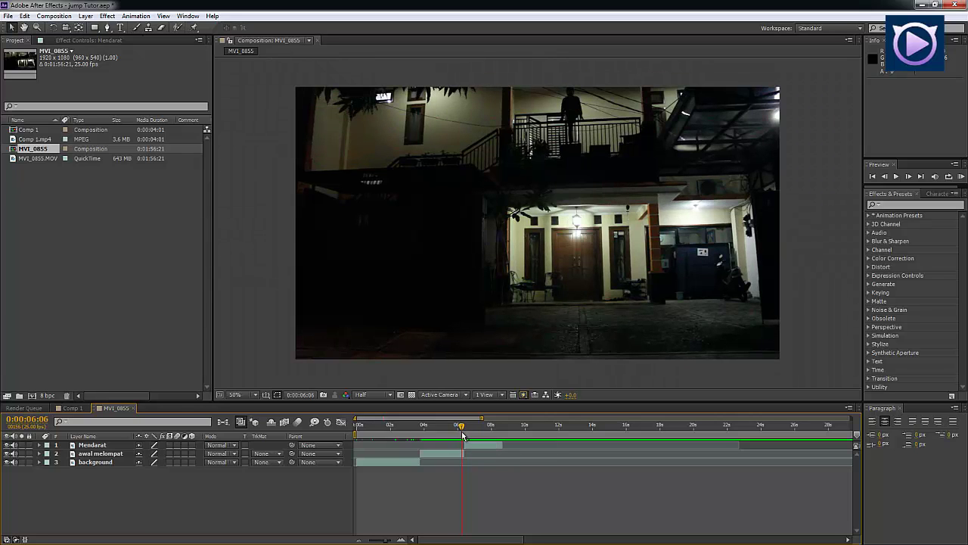
{"action": "left_click_drag", "start_coordinate": [463, 436], "coordinate": [464, 436]}
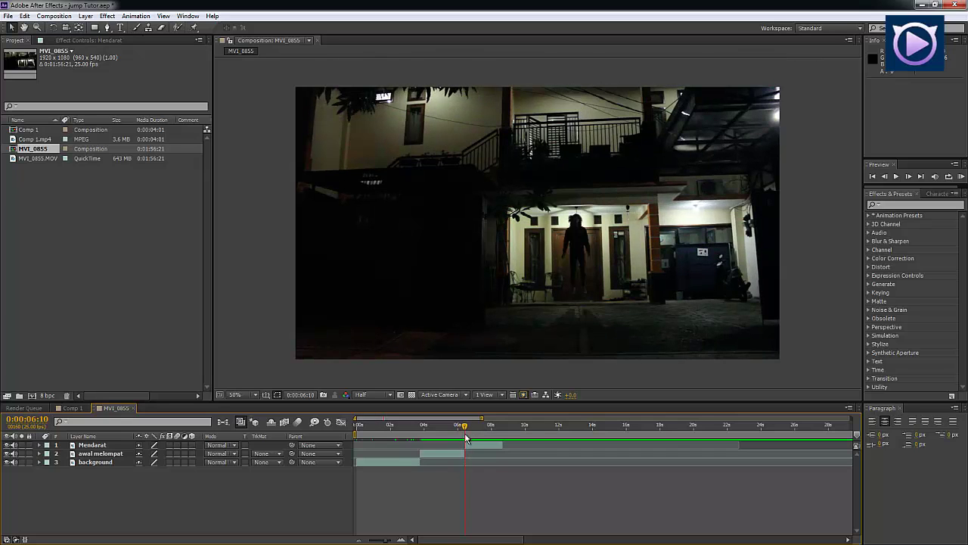
Move the "Mendarat" layer five frames later to start at 0:00:06:15, leaving a gap after "awal melompat".
{"action": "scroll", "coordinate": [478, 474], "scroll_direction": "up", "scroll_amount": 3}
{"action": "scroll", "coordinate": [477, 468], "scroll_direction": "up", "scroll_amount": 2}
{"action": "left_click_drag", "start_coordinate": [430, 485], "coordinate": [446, 500]}
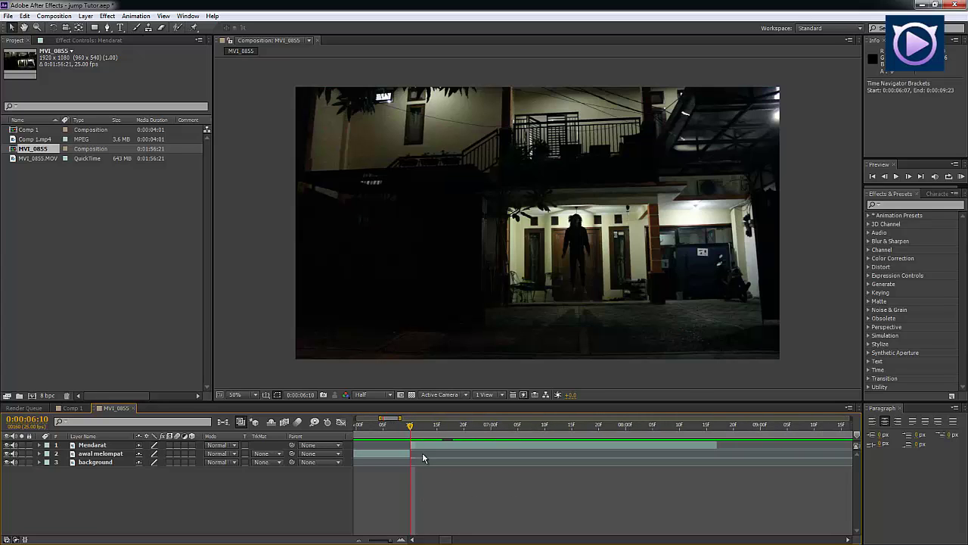
{"action": "scroll", "coordinate": [422, 452], "scroll_direction": "down", "scroll_amount": 2}
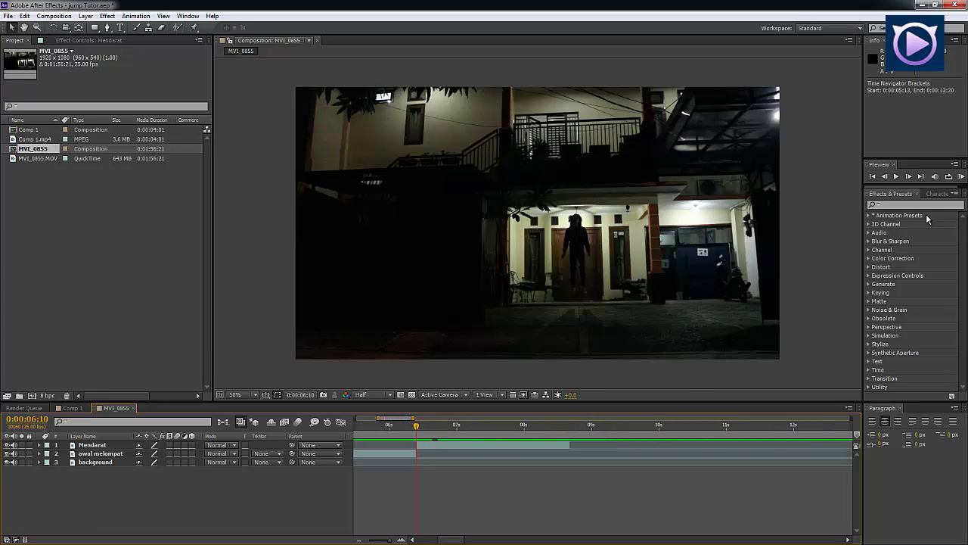
{"action": "left_click", "coordinate": [909, 176]}
{"action": "left_click", "coordinate": [908, 176]}
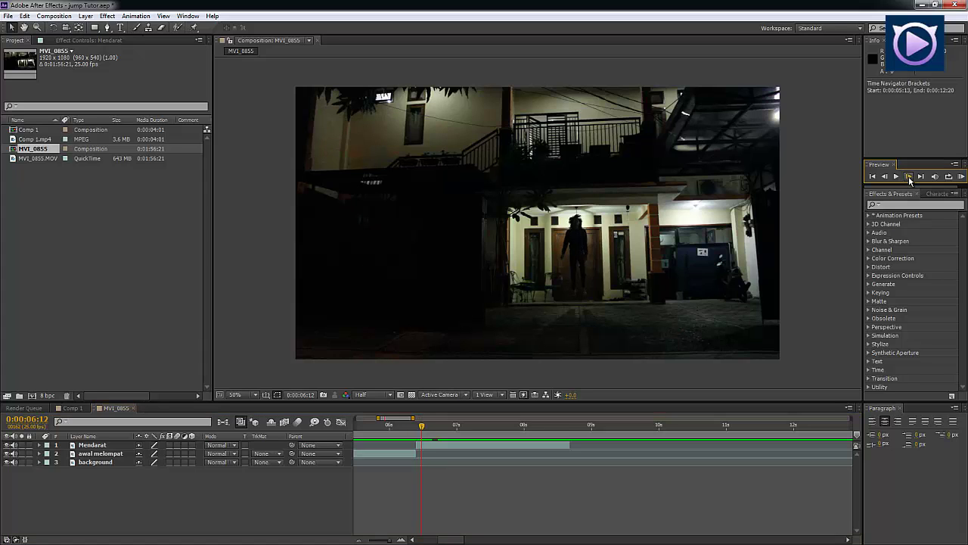
{"action": "left_click", "coordinate": [909, 177]}
{"action": "left_click", "coordinate": [909, 176]}
{"action": "left_click", "coordinate": [909, 176]}
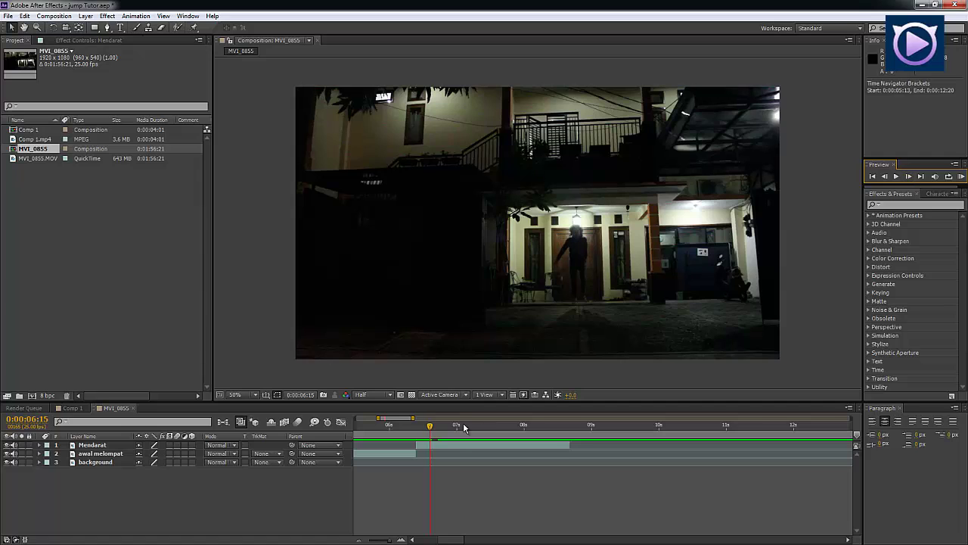
{"action": "left_click_drag", "start_coordinate": [458, 447], "coordinate": [470, 447]}
{"action": "key", "text": "ctrl+shift+a"}
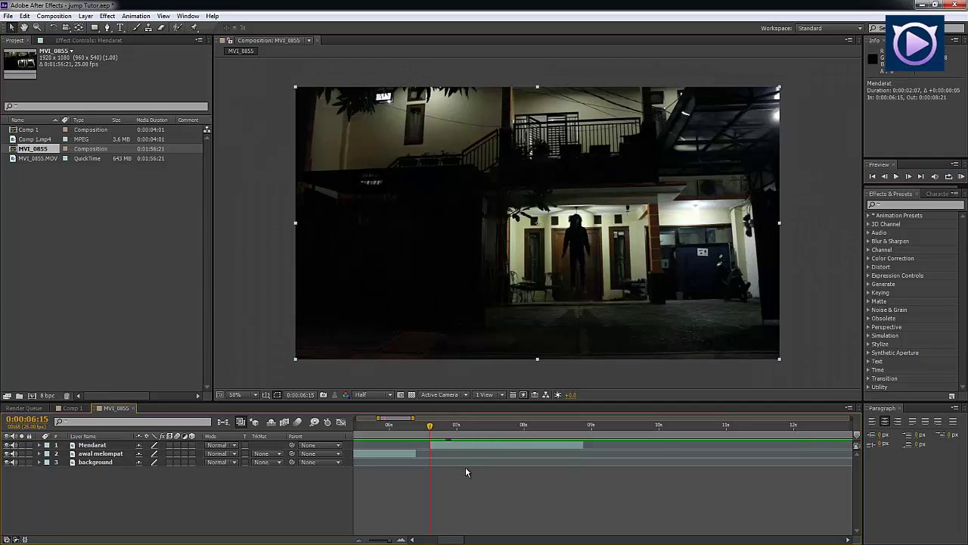
Play from 0:00:06:07 and scrub across the gap between "awal melompat" and "Mendarat" to examine the missing fall.
{"action": "left_click", "coordinate": [407, 430]}
{"action": "key", "text": "space"}
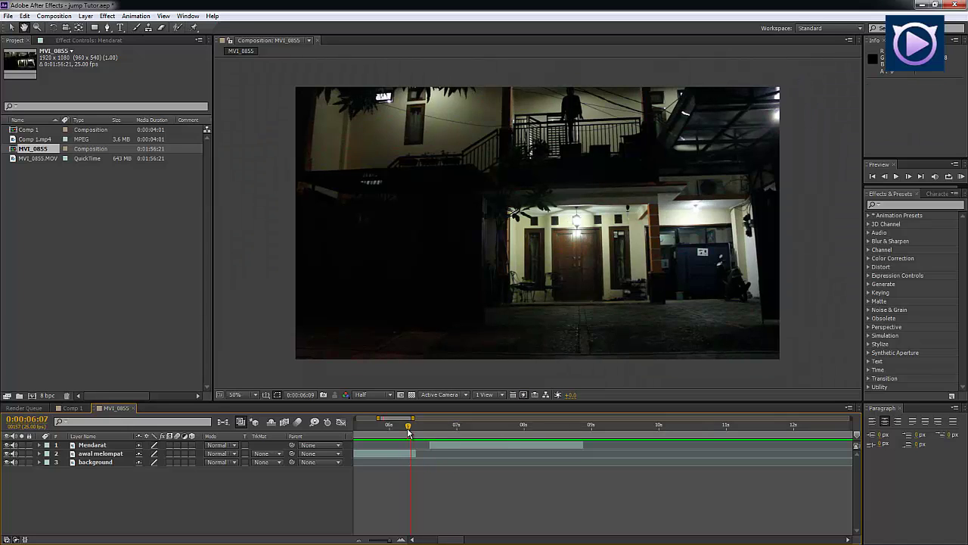
{"action": "left_click_drag", "start_coordinate": [418, 433], "coordinate": [431, 431]}
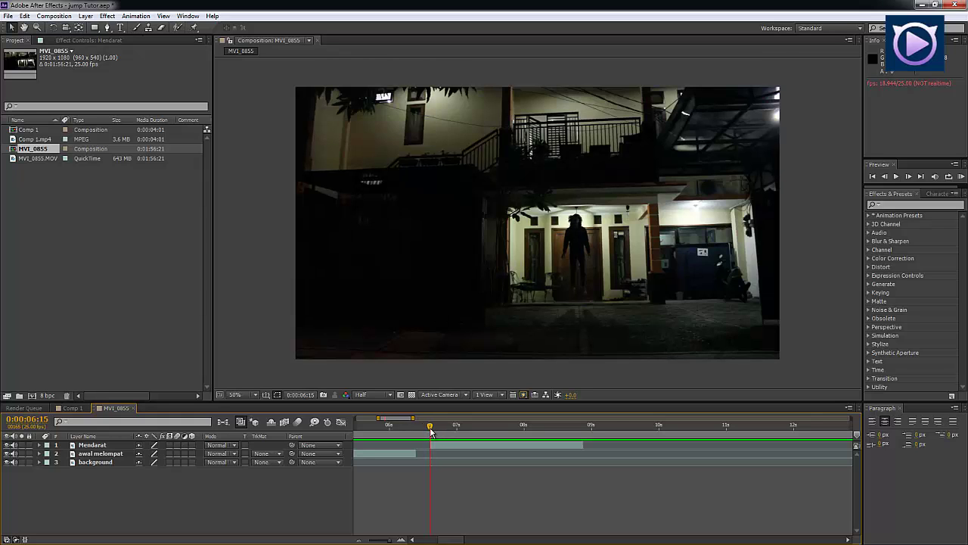
{"action": "left_click", "coordinate": [448, 448]}
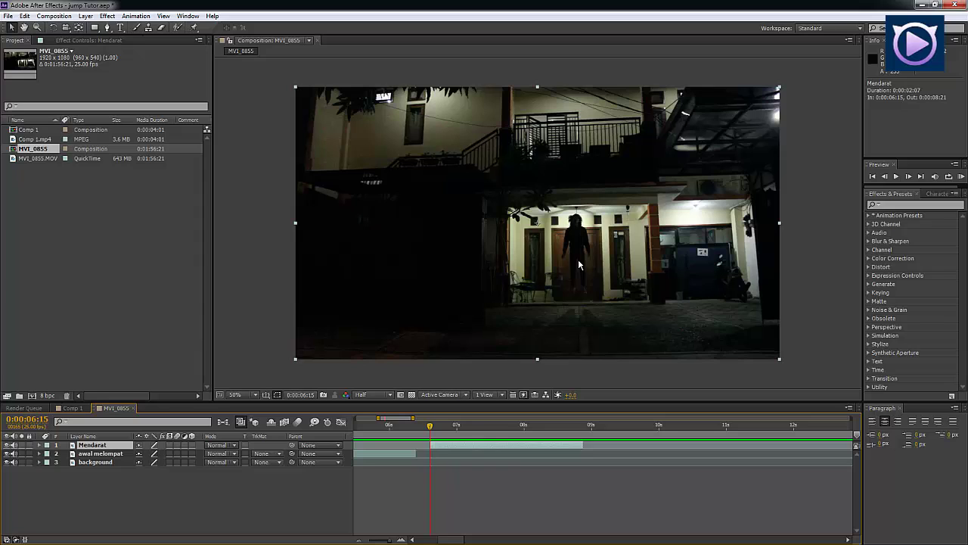
{"action": "left_click", "coordinate": [486, 496]}
{"action": "key", "text": "Page_Up"}
{"action": "key", "text": "Page_Up"}
{"action": "key", "text": "Page_Up"}
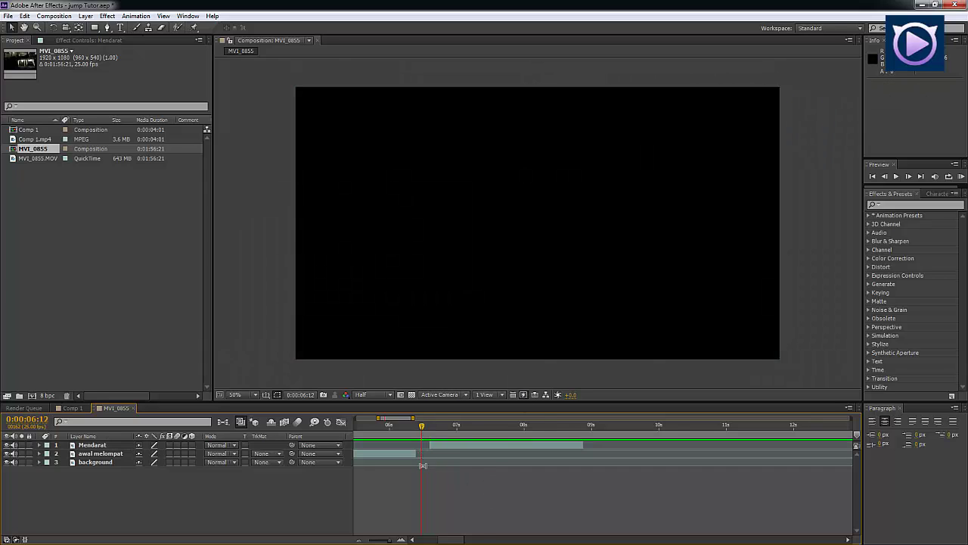
Move the "background" layer to start at 0:00:03:19, lying beneath "awal melompat" and filling the gap before "Mendarat".
{"action": "key", "text": "minus"}
{"action": "key", "text": "minus"}
{"action": "key", "text": "minus"}
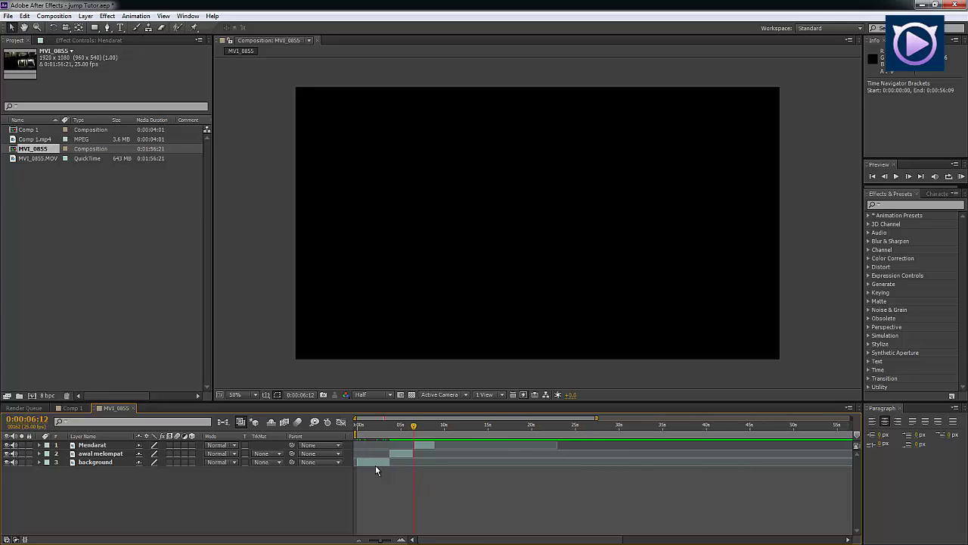
{"action": "left_click_drag", "start_coordinate": [375, 467], "coordinate": [407, 468]}
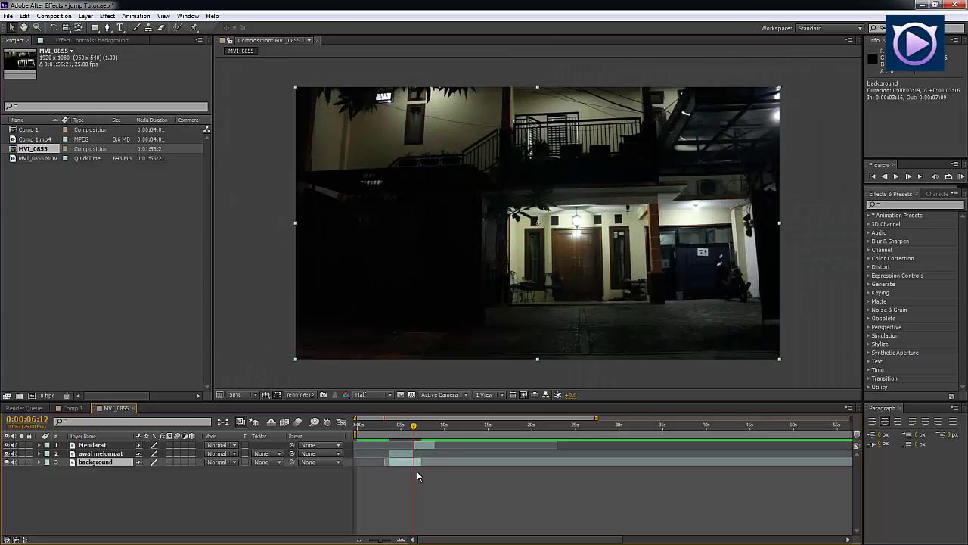
{"action": "left_click", "coordinate": [398, 488]}
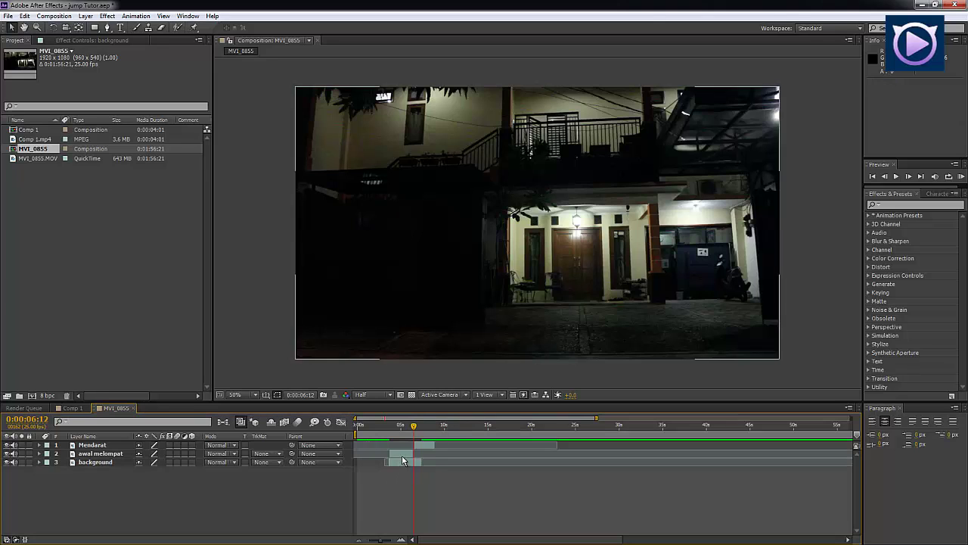
{"action": "left_click", "coordinate": [398, 454]}
{"action": "left_click", "coordinate": [393, 461]}
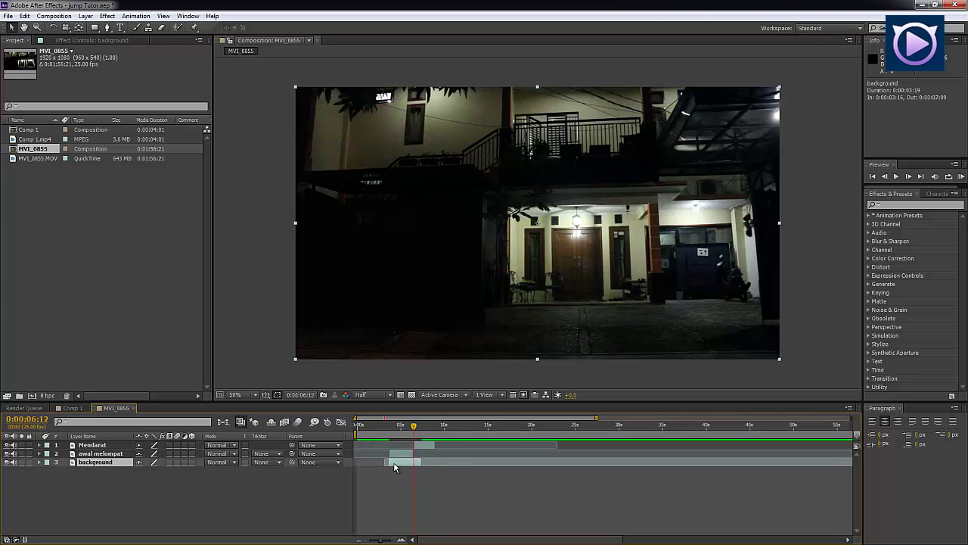
{"action": "scroll", "coordinate": [395, 462], "scroll_direction": "up", "scroll_amount": 3, "text": "alt"}
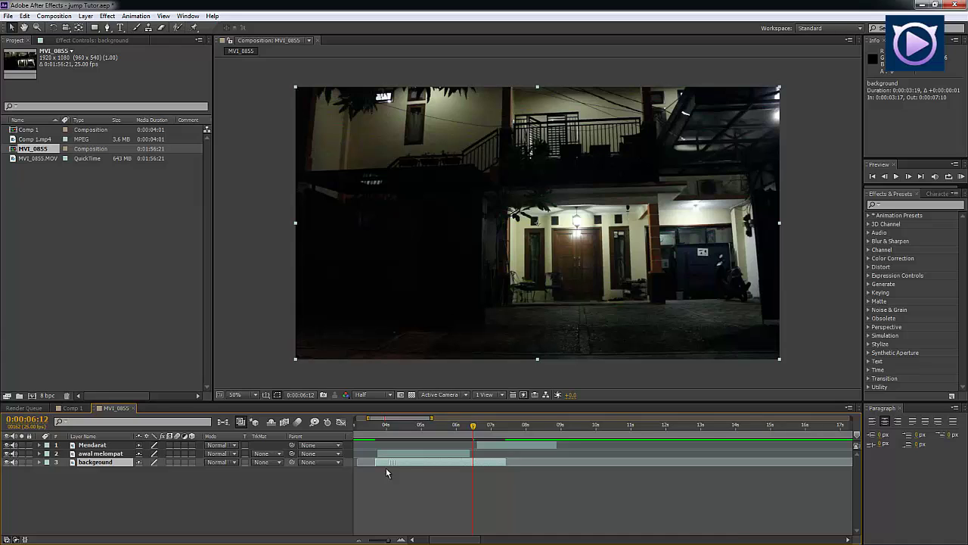
{"action": "scroll", "coordinate": [386, 468], "scroll_direction": "up", "scroll_amount": 3, "text": "alt"}
{"action": "left_click_drag", "start_coordinate": [457, 469], "coordinate": [484, 469]}
{"action": "scroll", "coordinate": [484, 468], "scroll_direction": "down", "scroll_amount": 5, "text": "alt"}
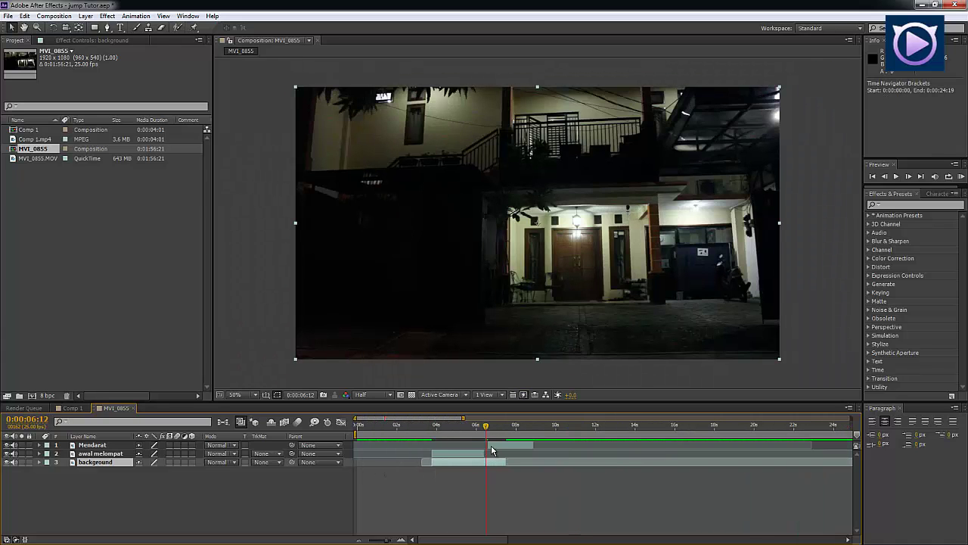
Move all three layers together to the beginning of the composition so "background" starts at 0:00:00:00.
{"action": "left_click", "coordinate": [491, 447]}
{"action": "left_click", "coordinate": [467, 454]}
{"action": "left_click", "coordinate": [463, 460]}
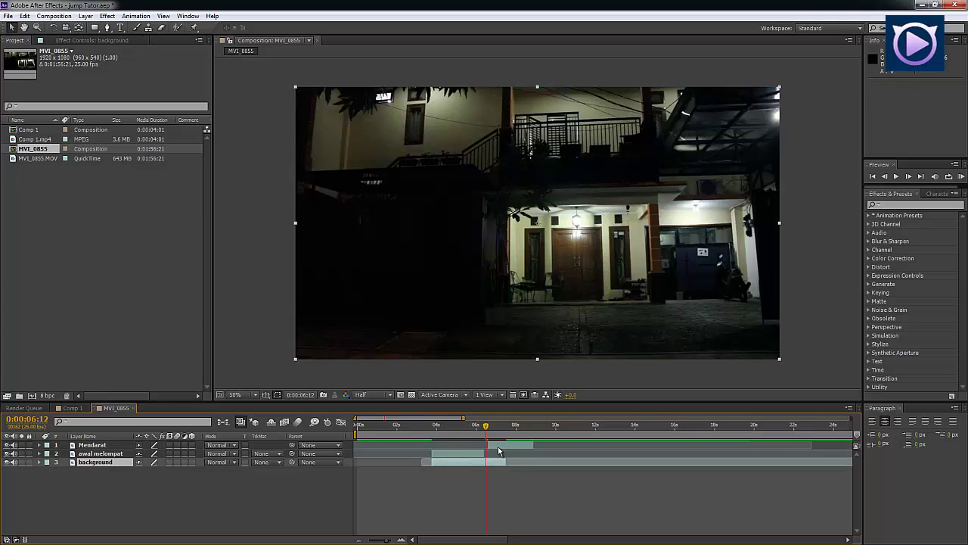
{"action": "key", "text": "ctrl+a"}
{"action": "left_click_drag", "start_coordinate": [443, 465], "coordinate": [369, 467]}
{"action": "left_click", "coordinate": [425, 467]}
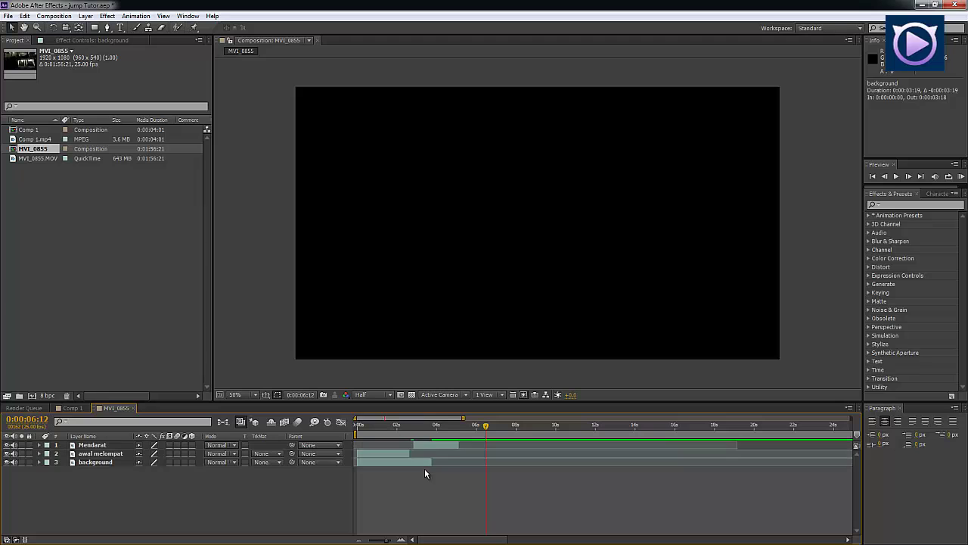
Play the frames around 0:00:02:12 repeatedly to examine the transition from "awal melompat" across the gap into "Mendarat".
{"action": "left_click", "coordinate": [411, 426]}
{"action": "left_click_drag", "start_coordinate": [412, 431], "coordinate": [412, 431]}
{"action": "key", "text": "equal"}
{"action": "key", "text": "equal"}
{"action": "key", "text": "equal"}
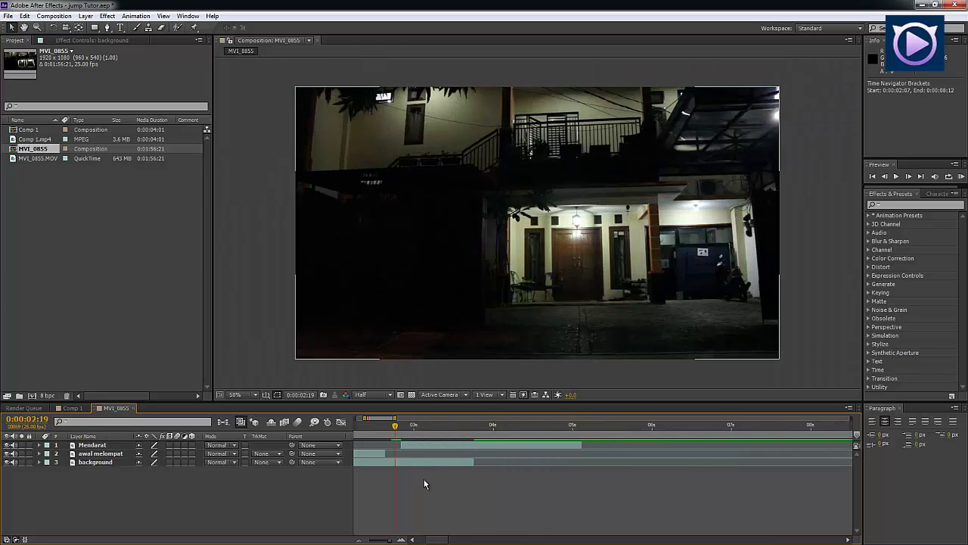
{"action": "left_click", "coordinate": [456, 428]}
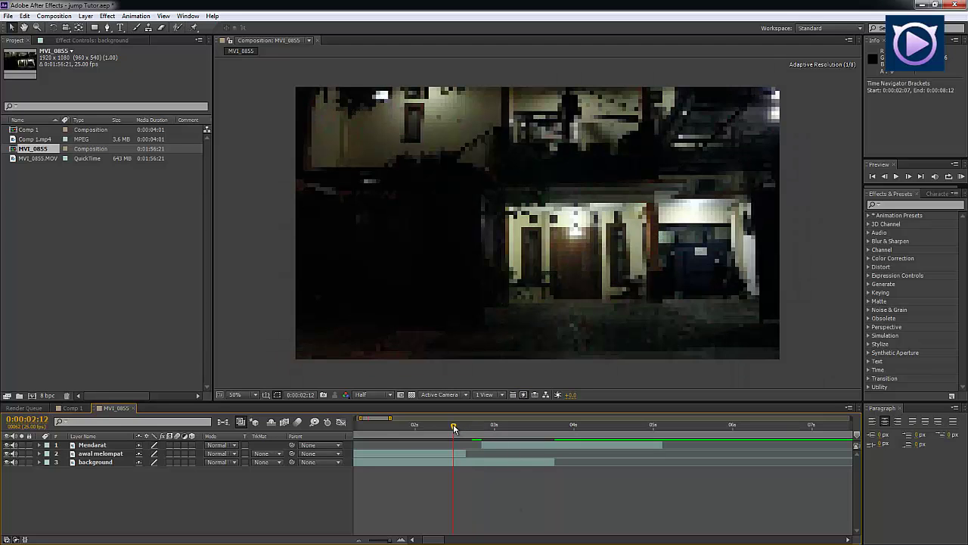
{"action": "key", "text": "space"}
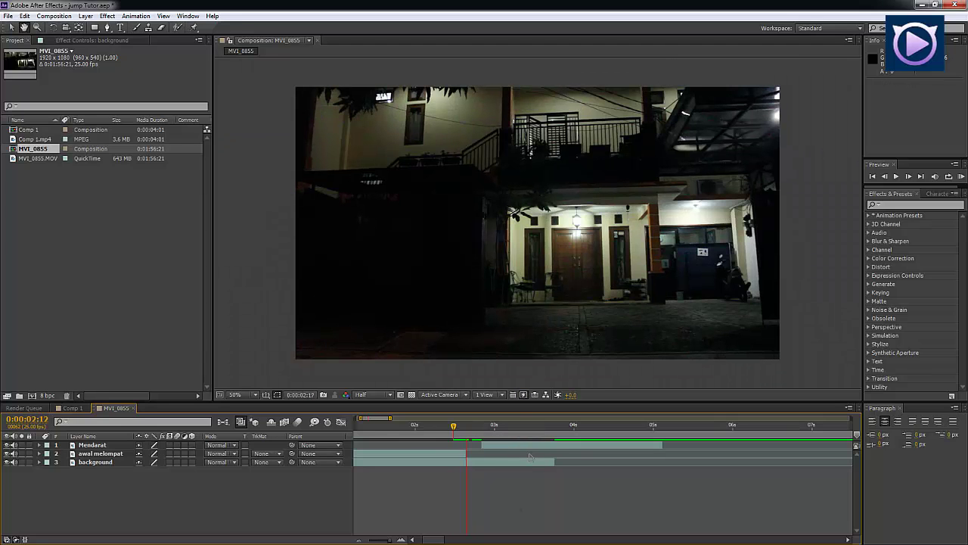
{"action": "left_click", "coordinate": [462, 427]}
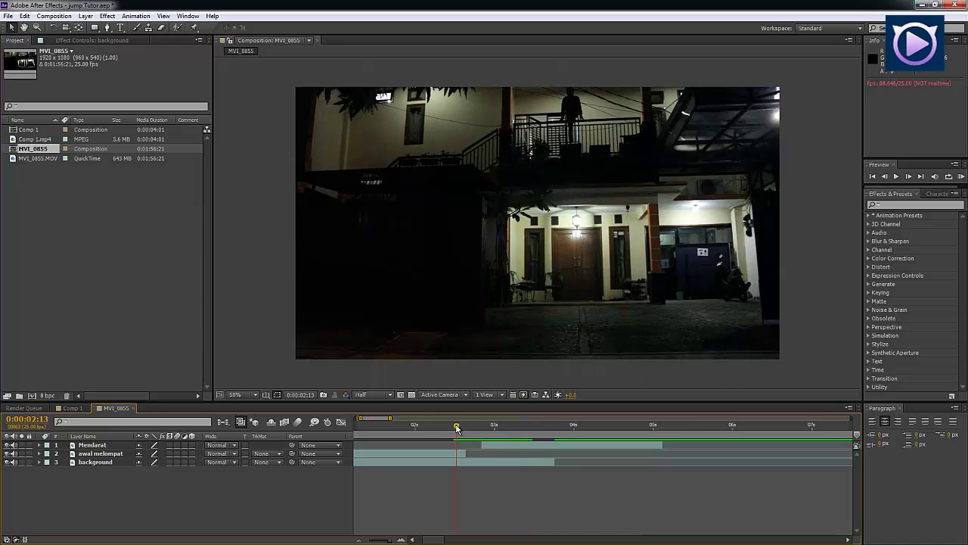
{"action": "key", "text": "space"}
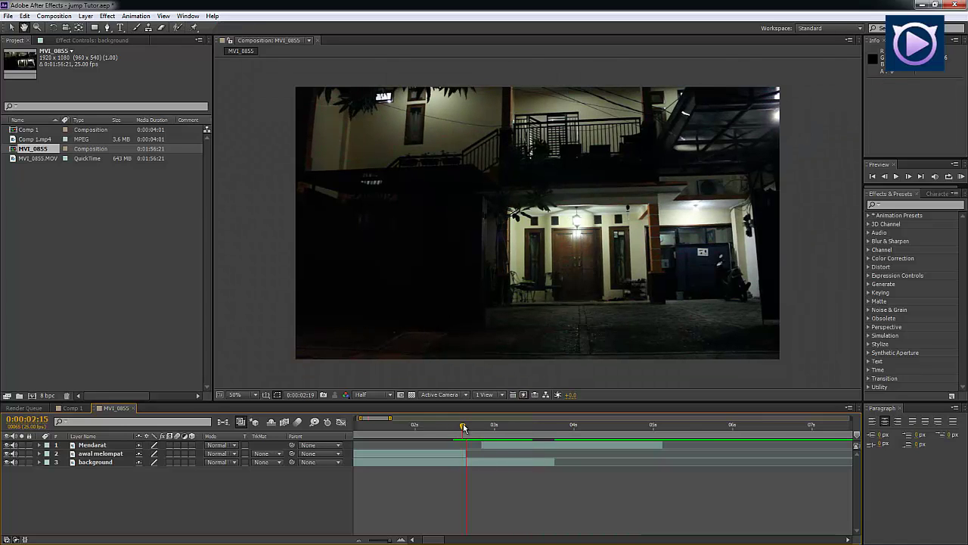
{"action": "left_click", "coordinate": [422, 427]}
{"action": "key", "text": "space"}
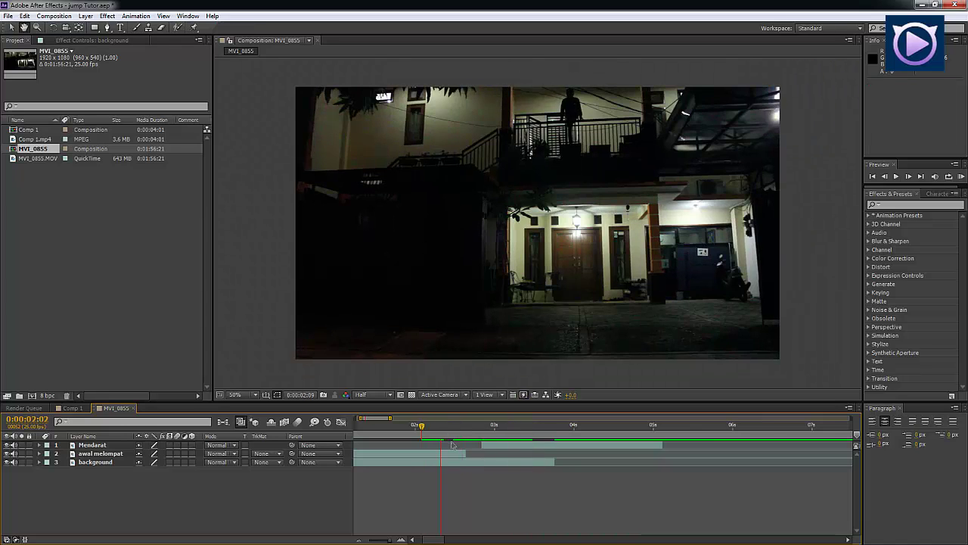
{"action": "left_click", "coordinate": [432, 427]}
{"action": "key", "text": "space"}
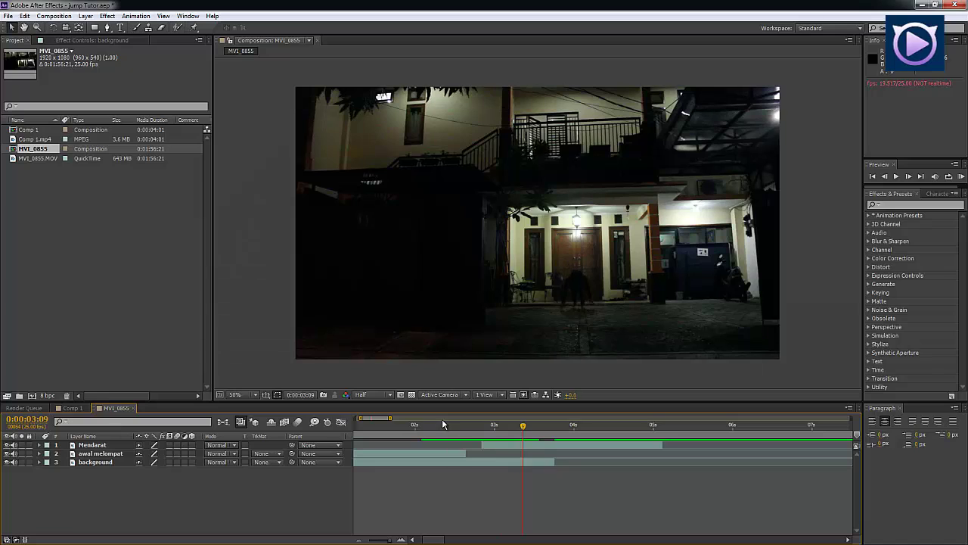
Duplicate the "Mendarat" layer with the playhead on its first frame at 0:00:02:21.
{"action": "left_click_drag", "start_coordinate": [442, 422], "coordinate": [486, 423]}
{"action": "left_click", "coordinate": [485, 444]}
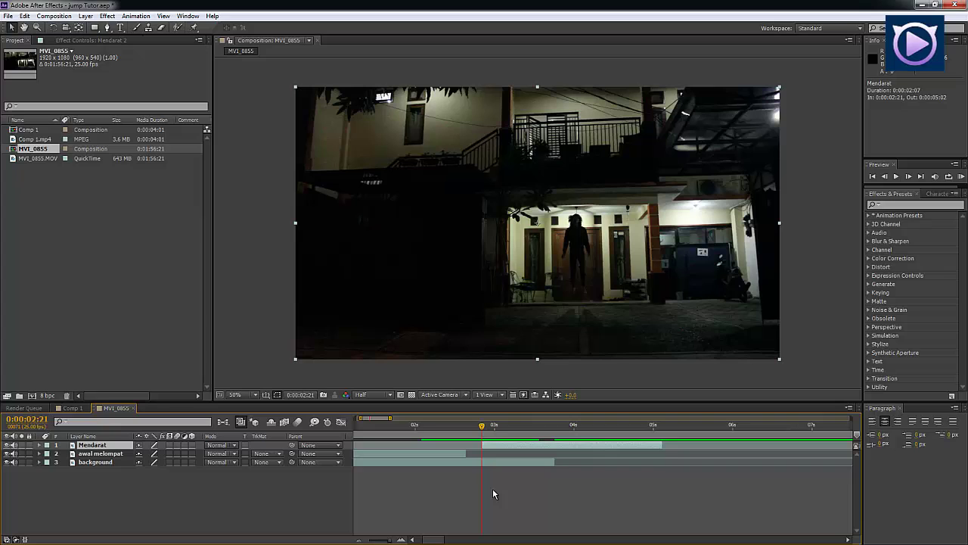
{"action": "key", "text": "ctrl+d"}
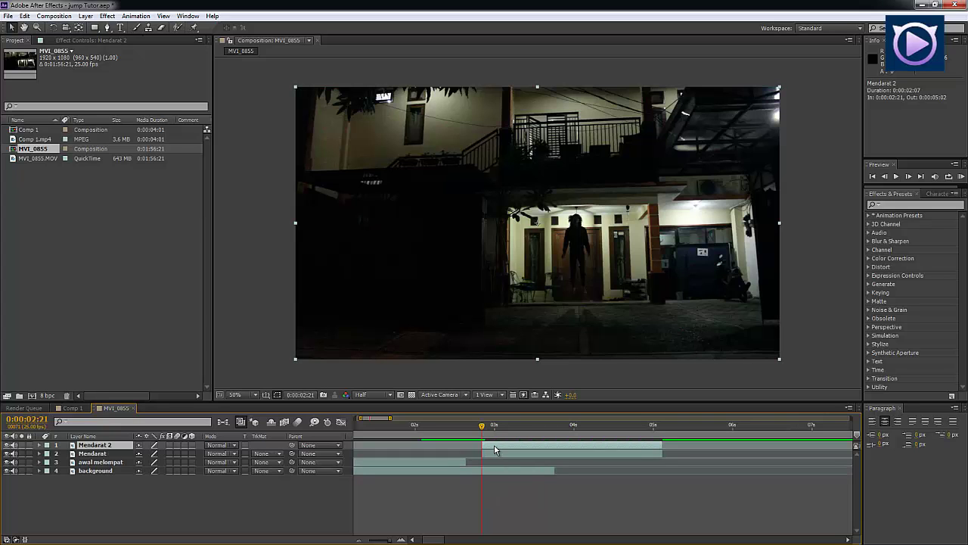
Begin a Pen mask on the "Mendarat 2" layer by tracing around the airborne figure's left foot up to the ankle.
{"action": "left_click_drag", "start_coordinate": [543, 340], "coordinate": [487, 308]}
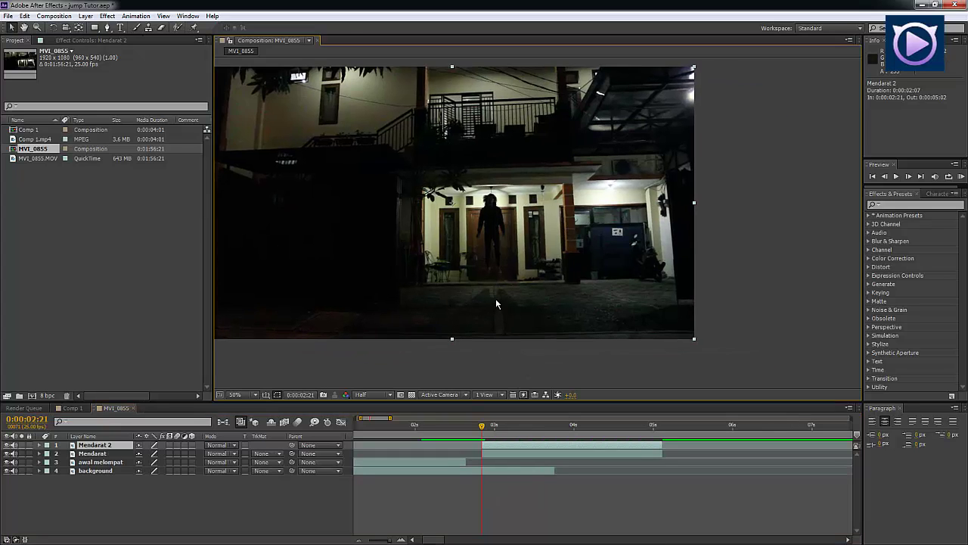
{"action": "scroll", "coordinate": [495, 298], "scroll_direction": "up", "scroll_amount": 4}
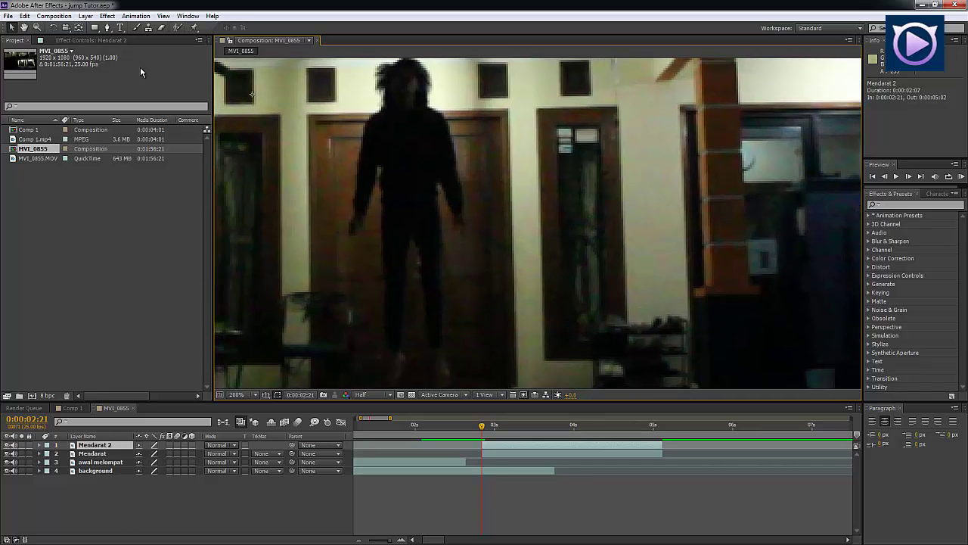
{"action": "left_click", "coordinate": [107, 29]}
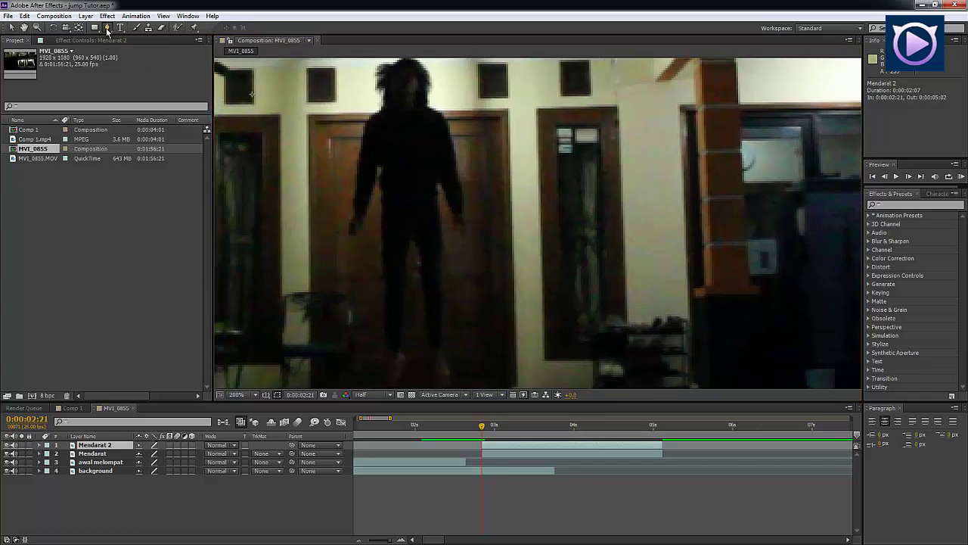
{"action": "key", "text": "h"}
{"action": "left_click_drag", "start_coordinate": [505, 320], "coordinate": [470, 325]}
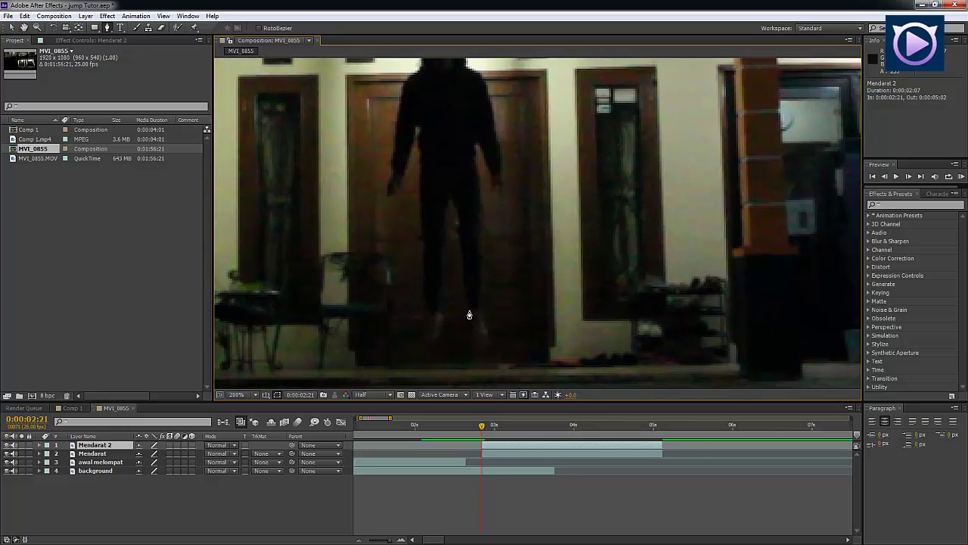
{"action": "left_click", "coordinate": [469, 312]}
{"action": "left_click", "coordinate": [466, 318]}
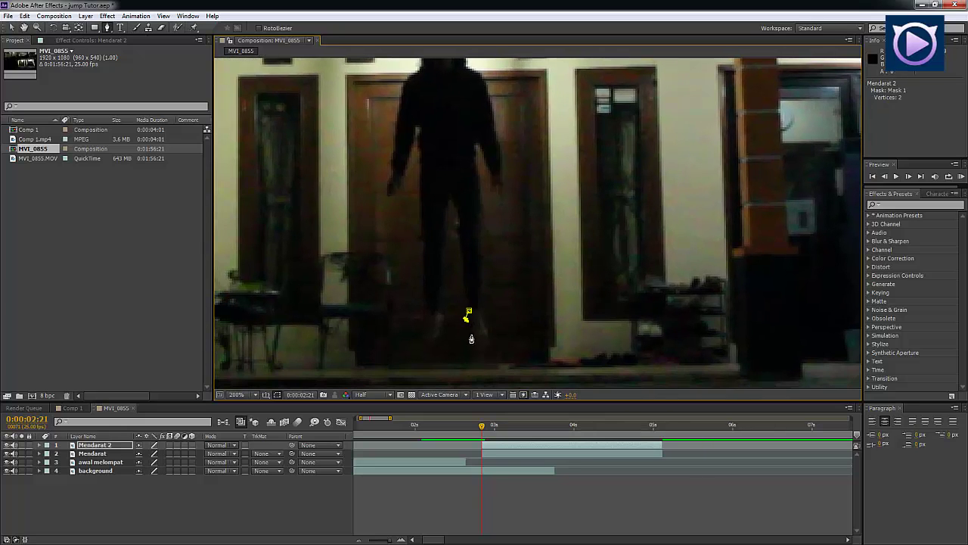
{"action": "left_click", "coordinate": [471, 337]}
{"action": "left_click", "coordinate": [484, 340]}
{"action": "left_click", "coordinate": [487, 329]}
{"action": "left_click", "coordinate": [484, 318]}
Continue the mask up the outer edge of the figure's left leg to the hip.
{"action": "left_click", "coordinate": [481, 305]}
{"action": "left_click", "coordinate": [481, 276]}
{"action": "left_click", "coordinate": [479, 216]}
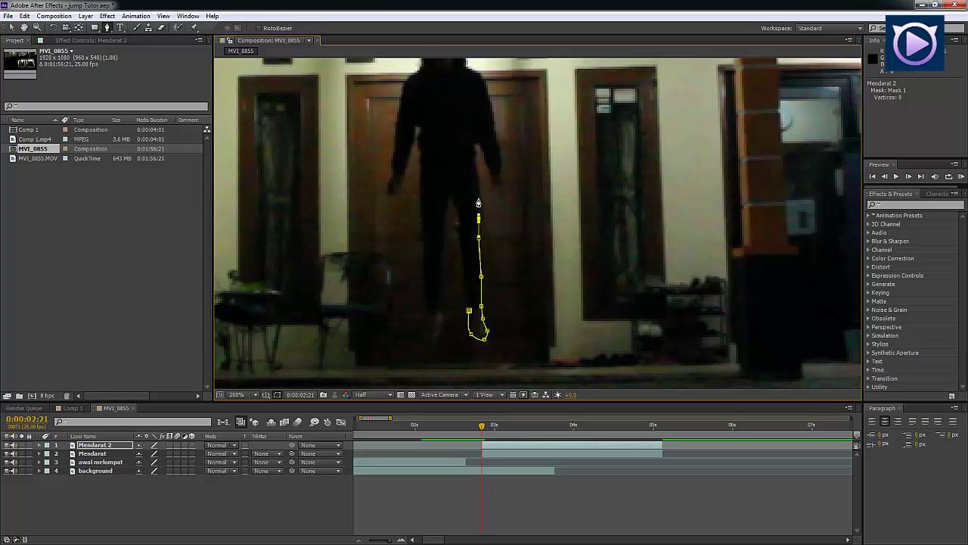
{"action": "left_click", "coordinate": [478, 195]}
Trace the mask up the figure's side, around the left arm and hand, and up to the left shoulder.
{"action": "left_click_drag", "start_coordinate": [475, 174], "coordinate": [466, 237]}
{"action": "key", "text": "g"}
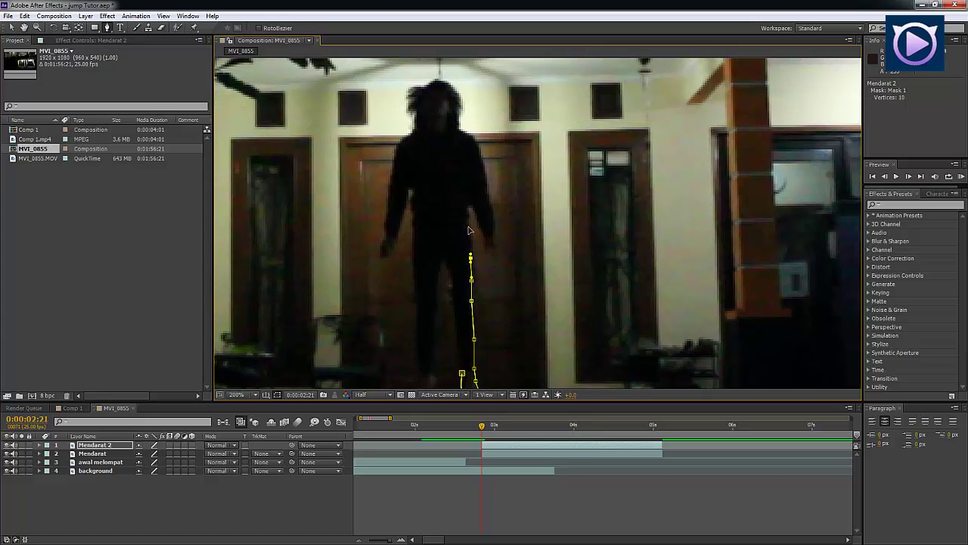
{"action": "left_click", "coordinate": [468, 219]}
{"action": "left_click", "coordinate": [475, 212]}
{"action": "left_click", "coordinate": [485, 243]}
{"action": "left_click", "coordinate": [485, 252]}
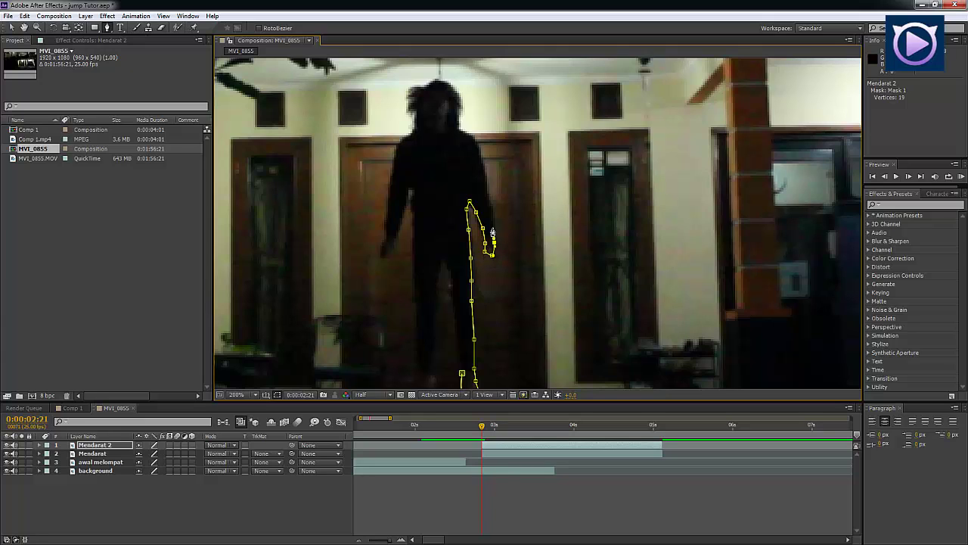
{"action": "left_click", "coordinate": [485, 184]}
{"action": "key", "text": "space"}
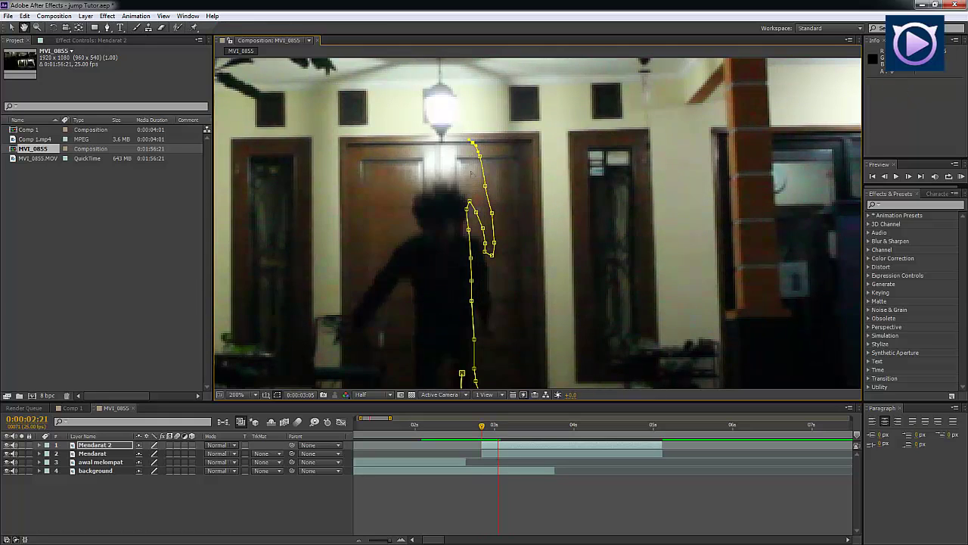
{"action": "key", "text": "space"}
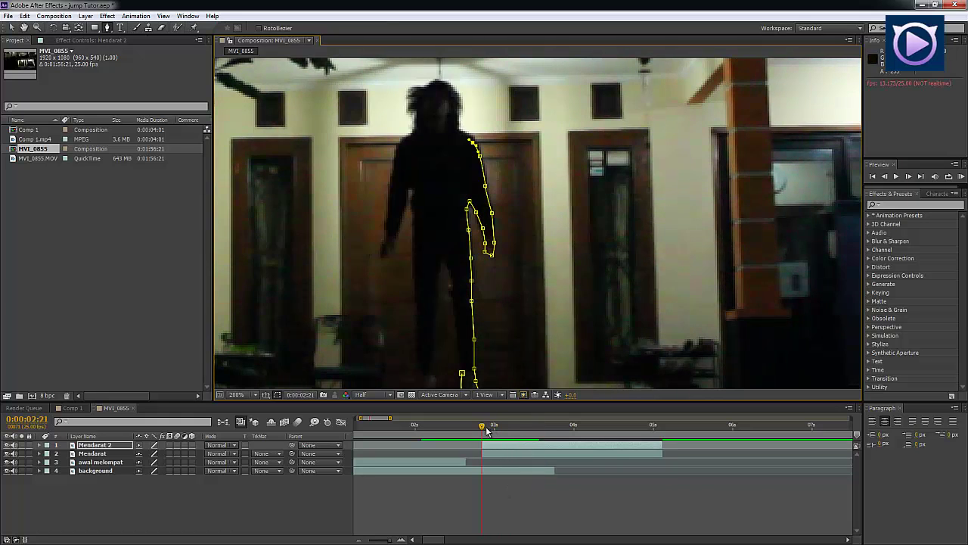
Extend the mask path from the figure's left shoulder to the base of the neck.
{"action": "scroll", "coordinate": [424, 227], "scroll_direction": "up", "scroll_amount": 2}
{"action": "key", "text": "h"}
{"action": "left_click_drag", "start_coordinate": [510, 110], "coordinate": [456, 331]}
{"action": "key", "text": "g"}
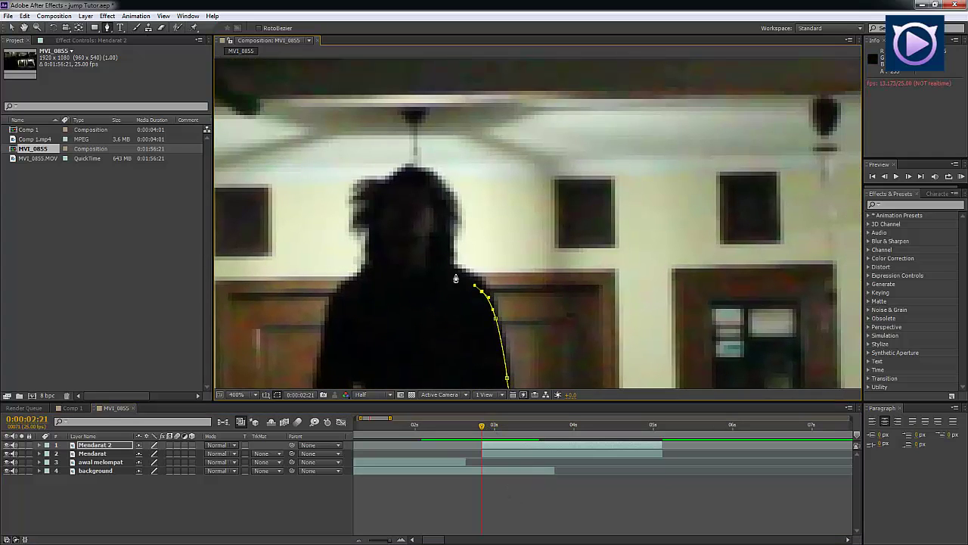
{"action": "left_click", "coordinate": [450, 267]}
{"action": "left_click", "coordinate": [448, 193]}
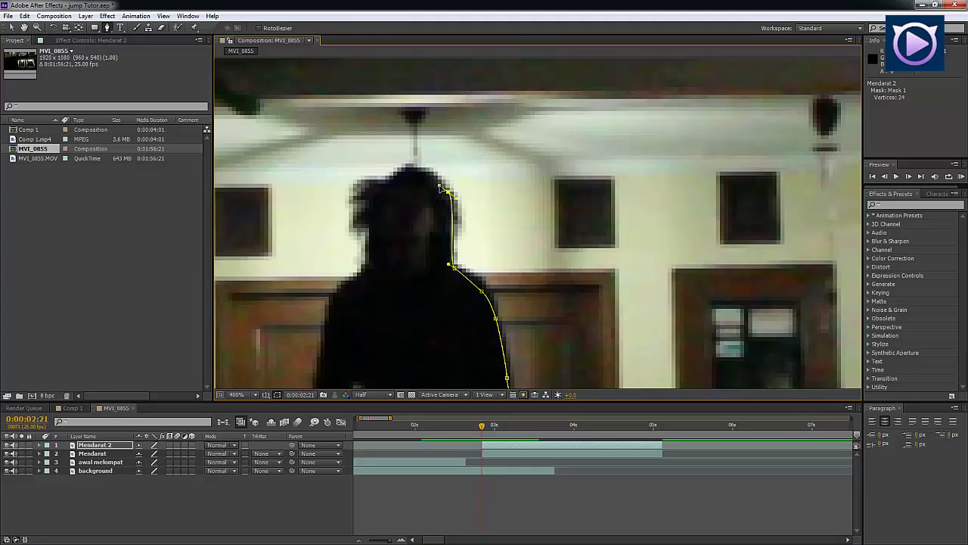
{"action": "left_click", "coordinate": [439, 184]}
{"action": "key", "text": "ctrl+z"}
{"action": "key", "text": "ctrl+z"}
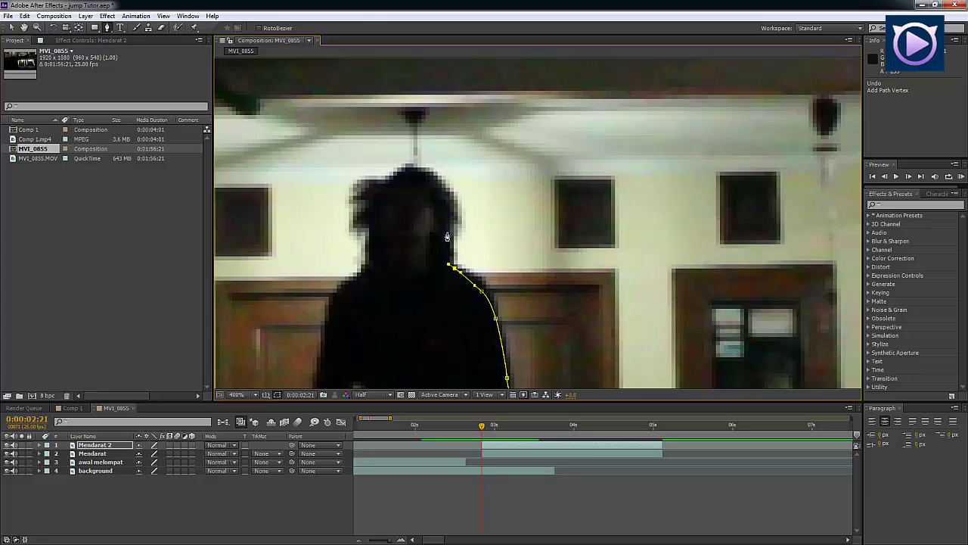
Trace the mask from the neck up around the figure's head, following the tufts of hair on the far side.
{"action": "left_click", "coordinate": [446, 229]}
{"action": "left_click", "coordinate": [446, 204]}
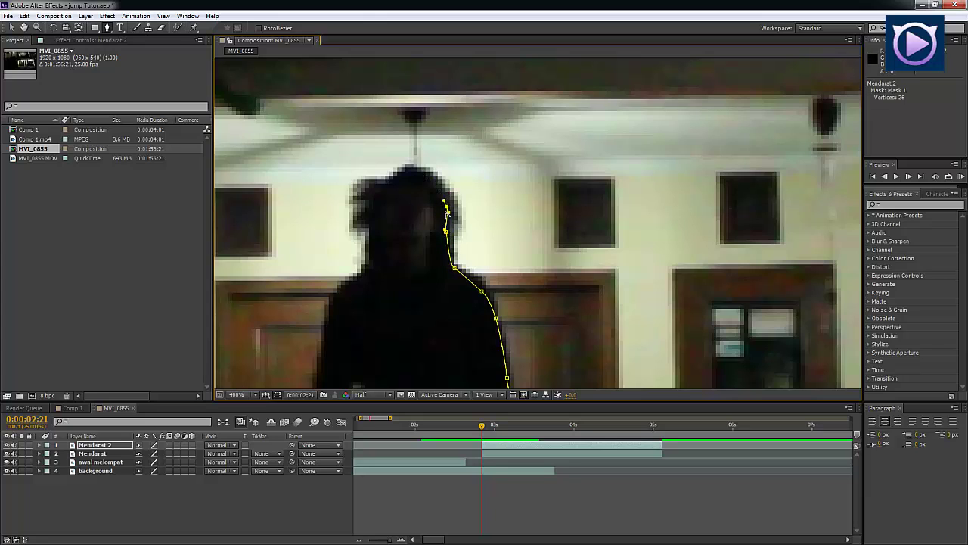
{"action": "left_click", "coordinate": [428, 179]}
{"action": "left_click", "coordinate": [408, 172]}
{"action": "left_click", "coordinate": [367, 189]}
{"action": "left_click", "coordinate": [355, 197]}
{"action": "left_click", "coordinate": [370, 207]}
{"action": "left_click", "coordinate": [358, 219]}
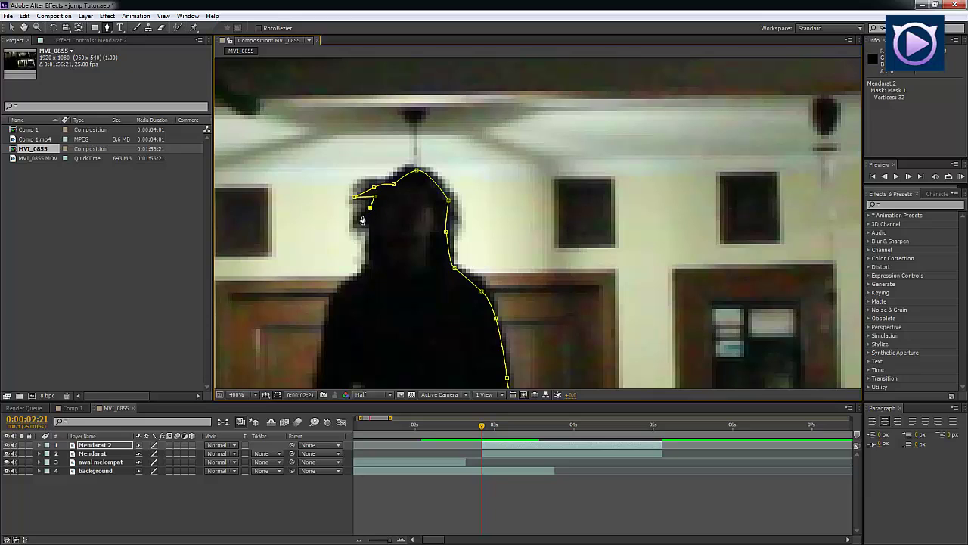
{"action": "left_click", "coordinate": [361, 221]}
{"action": "left_click", "coordinate": [367, 219]}
Continue the mask over the figure's right shoulder and down the outer edge of the upper right arm.
{"action": "left_click", "coordinate": [345, 289]}
{"action": "left_click", "coordinate": [336, 304]}
{"action": "scroll", "coordinate": [374, 301], "scroll_direction": "down", "scroll_amount": 3}
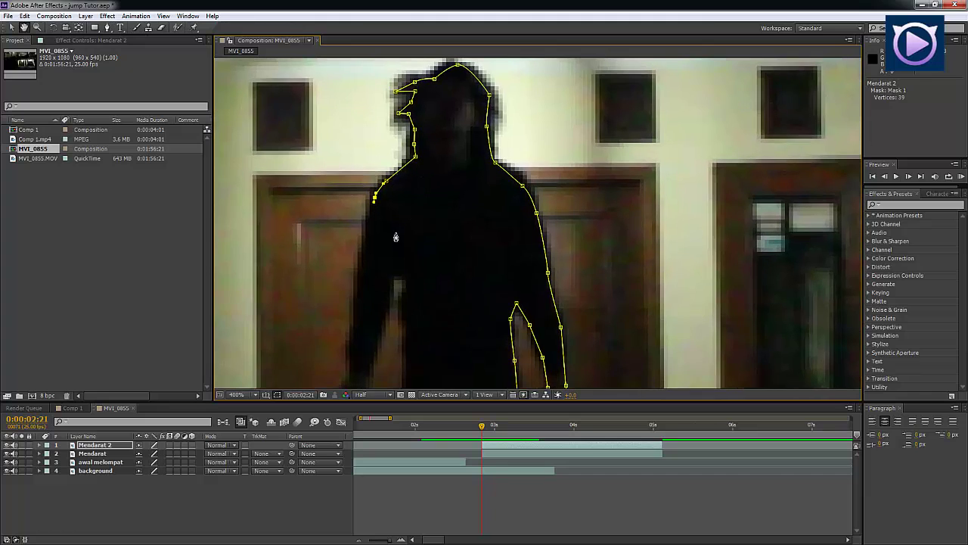
{"action": "left_click", "coordinate": [355, 302]}
{"action": "left_click", "coordinate": [353, 342]}
Trace the mask around the figure's right hand and back up the inner edge of the forearm.
{"action": "scroll", "coordinate": [367, 326], "scroll_direction": "down", "scroll_amount": 2}
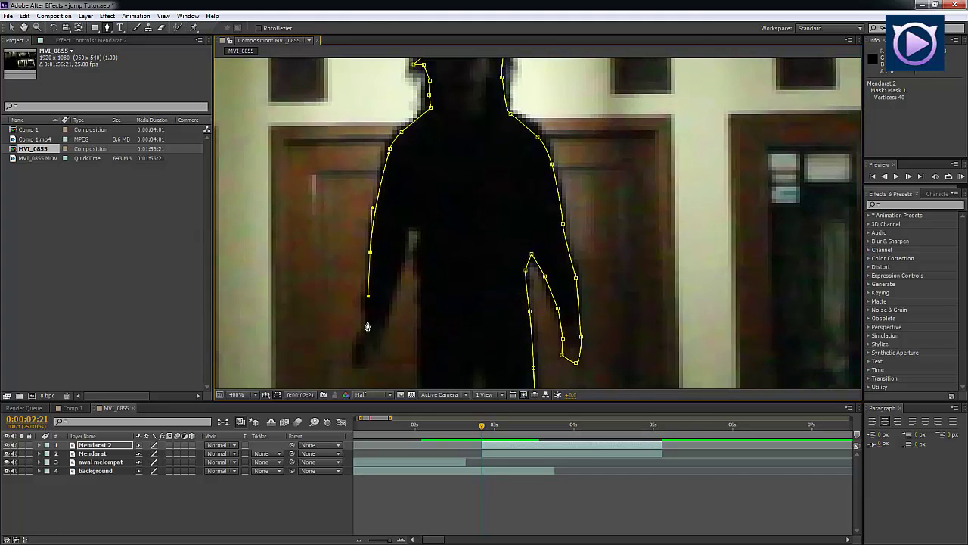
{"action": "left_click", "coordinate": [367, 324]}
{"action": "left_click", "coordinate": [361, 334]}
{"action": "left_click", "coordinate": [355, 364]}
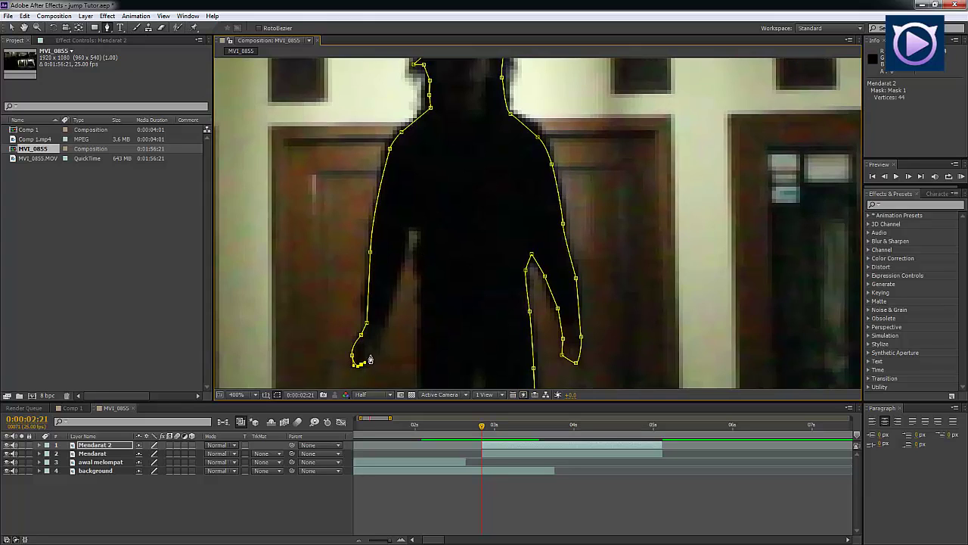
{"action": "left_click", "coordinate": [370, 355]}
{"action": "left_click", "coordinate": [376, 342]}
{"action": "left_click", "coordinate": [385, 316]}
{"action": "left_click", "coordinate": [394, 267]}
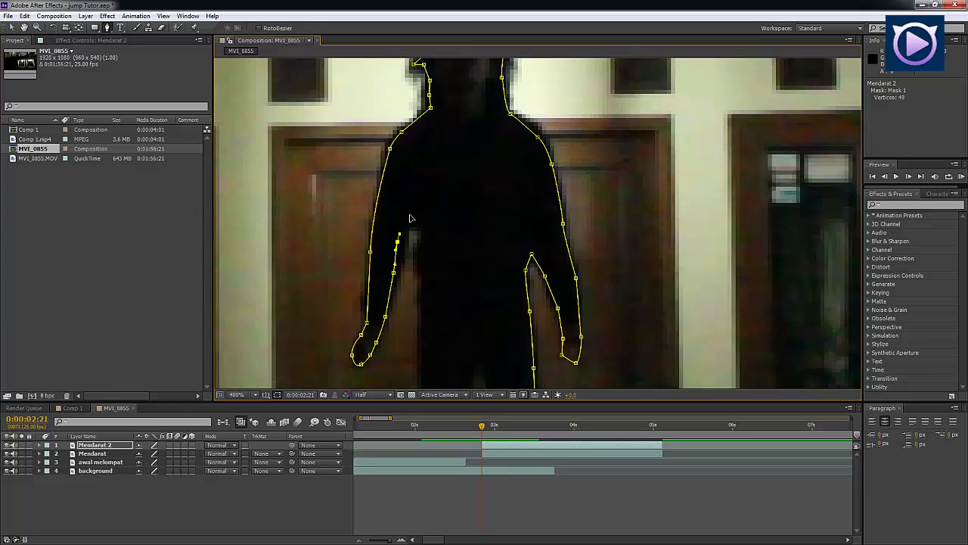
{"action": "key", "text": "ctrl+z"}
{"action": "key", "text": "ctrl+z"}
Carry the mask up the inner right arm to the armpit and down the figure's side to the hip.
{"action": "left_click", "coordinate": [403, 248]}
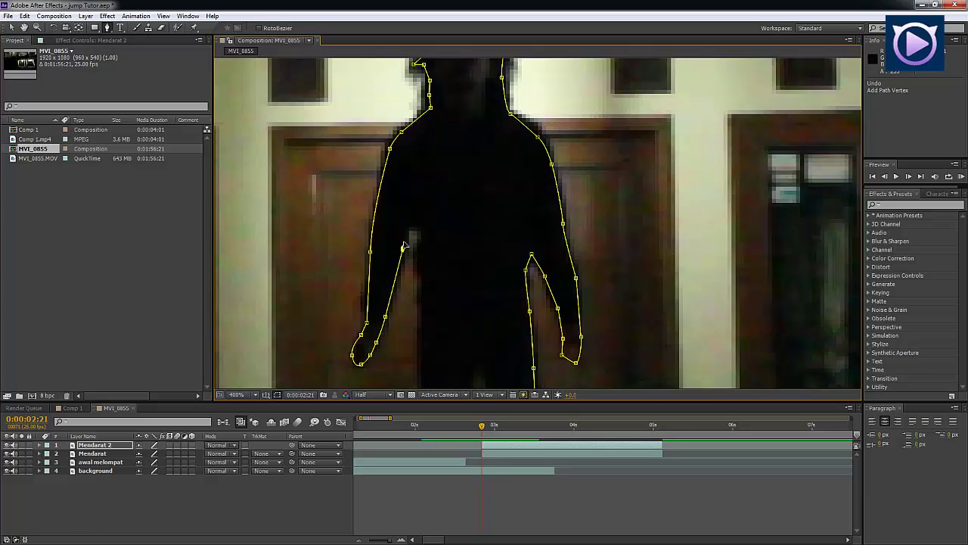
{"action": "scroll", "coordinate": [421, 254], "scroll_direction": "down", "scroll_amount": 2}
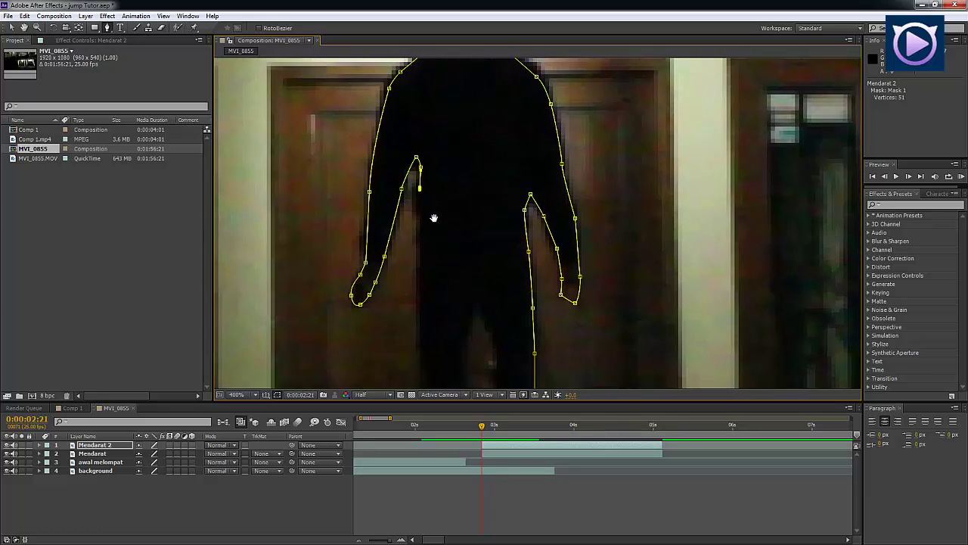
{"action": "left_click", "coordinate": [423, 274]}
{"action": "key", "text": "space"}
{"action": "scroll", "coordinate": [421, 277], "scroll_direction": "up", "scroll_amount": 2}
{"action": "left_click", "coordinate": [423, 287]}
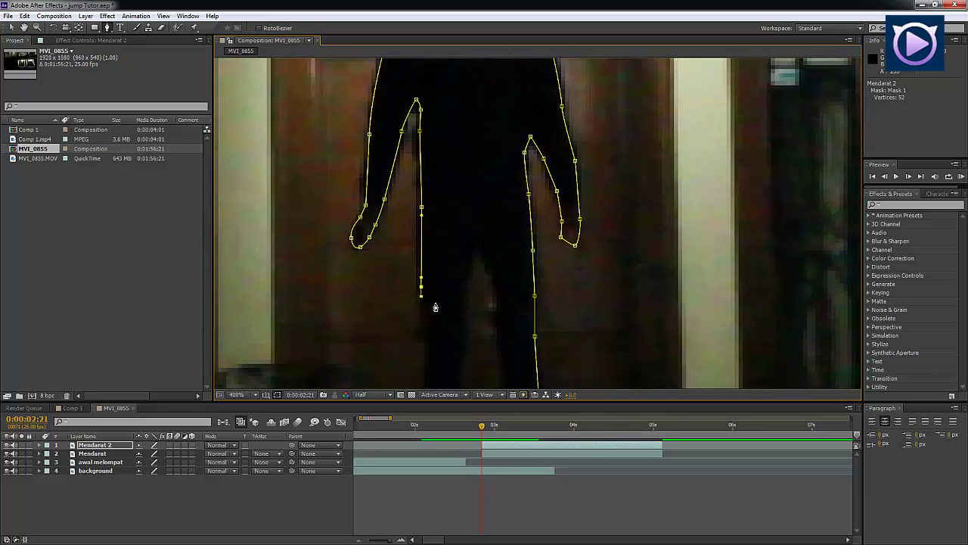
Continue the mask down the outer edge of the figure's right leg to just above the ankle.
{"action": "key", "text": "space"}
{"action": "left_click_drag", "start_coordinate": [432, 309], "coordinate": [443, 209]}
{"action": "left_click", "coordinate": [414, 281]}
{"action": "left_click", "coordinate": [413, 301]}
{"action": "key", "text": "space"}
{"action": "left_click_drag", "start_coordinate": [419, 306], "coordinate": [434, 230]}
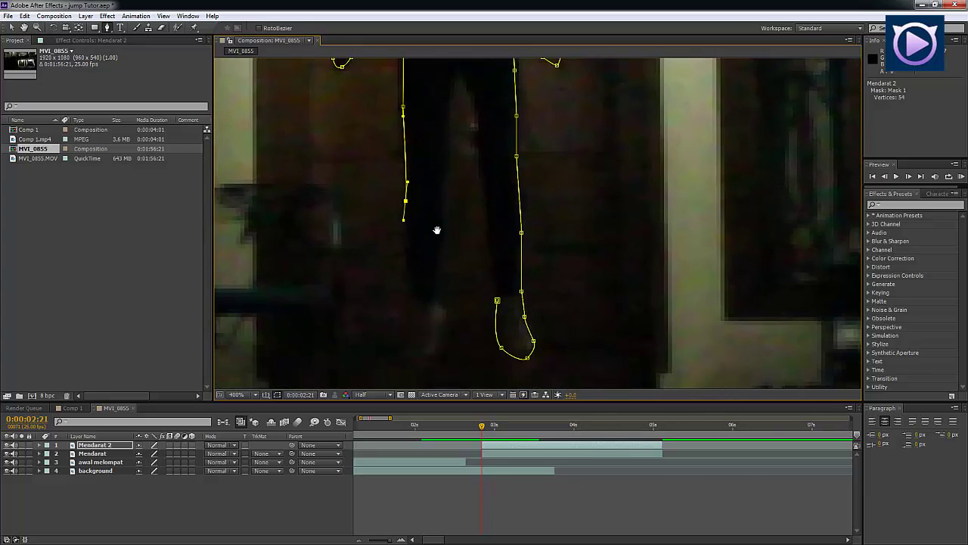
{"action": "left_click", "coordinate": [411, 286]}
Trace the mask around the figure's right foot and back up to the inner side of the ankle.
{"action": "left_click", "coordinate": [416, 309]}
{"action": "left_click", "coordinate": [414, 336]}
{"action": "left_click", "coordinate": [412, 355]}
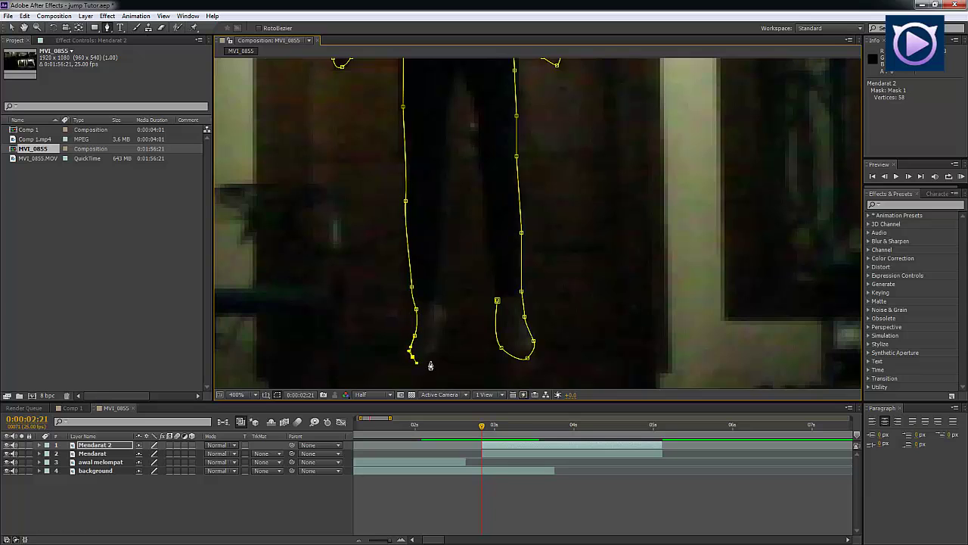
{"action": "left_click", "coordinate": [429, 360]}
{"action": "left_click", "coordinate": [435, 342]}
{"action": "left_click", "coordinate": [444, 322]}
{"action": "left_click", "coordinate": [446, 311]}
Carry the mask up the inner edge of the figure's right leg to the crotch.
{"action": "left_click", "coordinate": [436, 250]}
{"action": "left_click", "coordinate": [444, 196]}
{"action": "key", "text": "space"}
{"action": "left_click_drag", "start_coordinate": [441, 216], "coordinate": [424, 285]}
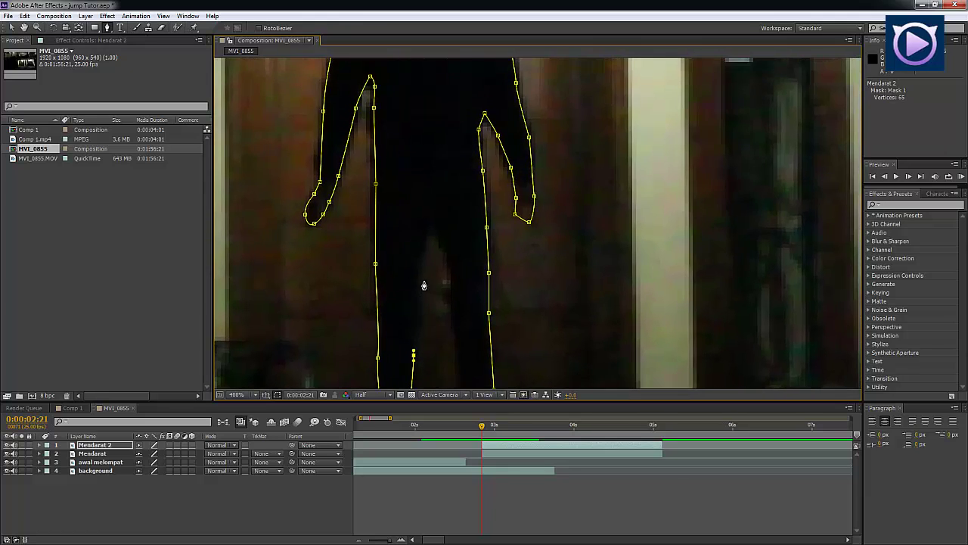
{"action": "left_click", "coordinate": [418, 264]}
{"action": "left_click", "coordinate": [435, 213]}
Continue the mask down the inner edge of the figure's left leg and close it at the starting point near the ankle.
{"action": "left_click", "coordinate": [446, 244]}
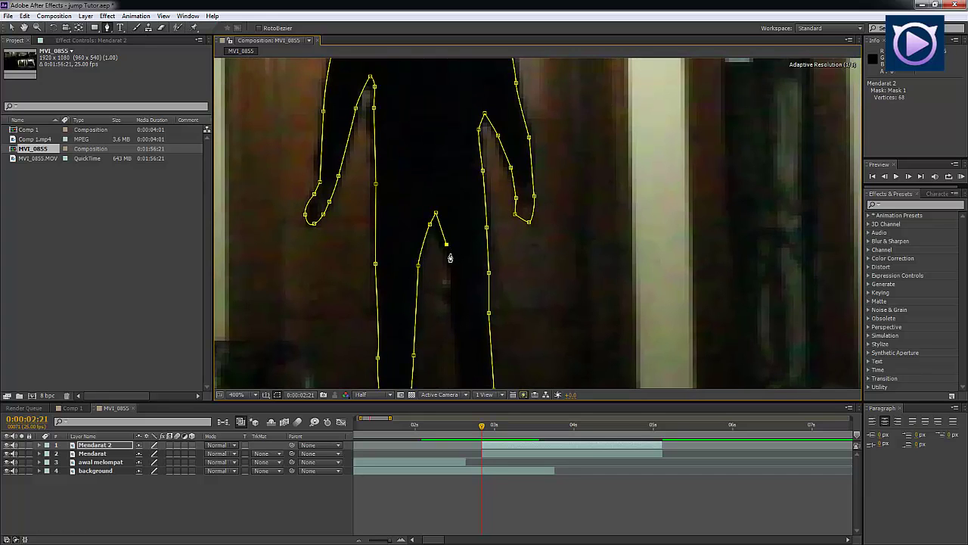
{"action": "left_click", "coordinate": [453, 276]}
{"action": "key", "text": "space"}
{"action": "left_click_drag", "start_coordinate": [454, 277], "coordinate": [438, 191]}
{"action": "left_click", "coordinate": [443, 292]}
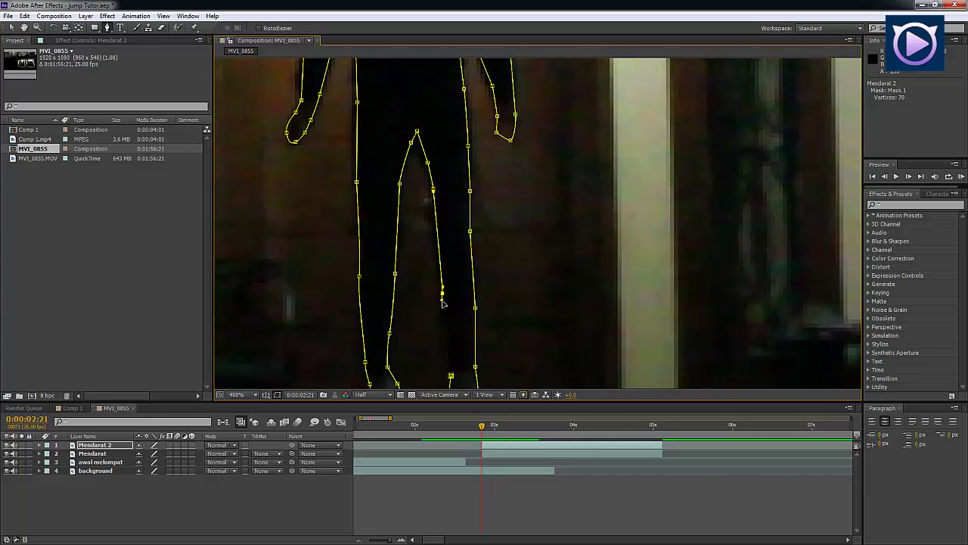
{"action": "scroll", "coordinate": [454, 272], "scroll_direction": "down", "scroll_amount": 1}
{"action": "left_click", "coordinate": [451, 376]}
{"action": "scroll", "coordinate": [472, 290], "scroll_direction": "down", "scroll_amount": 1}
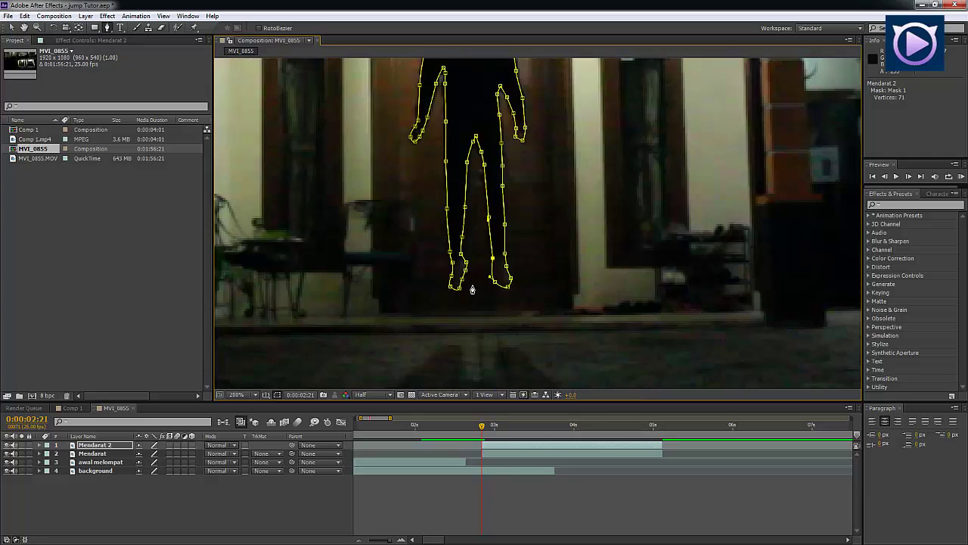
{"action": "scroll", "coordinate": [472, 289], "scroll_direction": "down", "scroll_amount": 2}
{"action": "key", "text": "v"}
{"action": "left_click", "coordinate": [494, 482]}
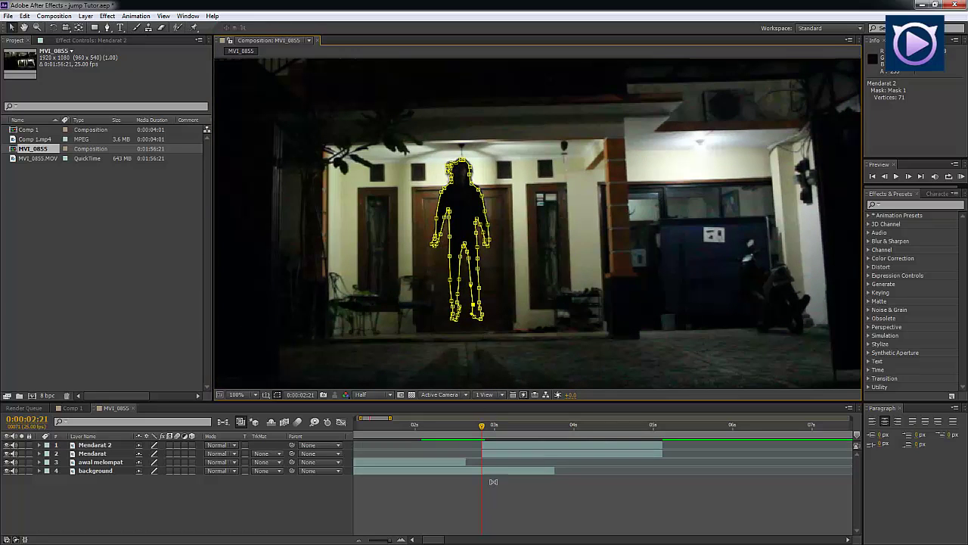
Apply Freeze Frame to the masked Mendarat 2 layer at 0:00:02:21.
{"action": "left_click", "coordinate": [492, 448]}
{"action": "right_click", "coordinate": [492, 448]}
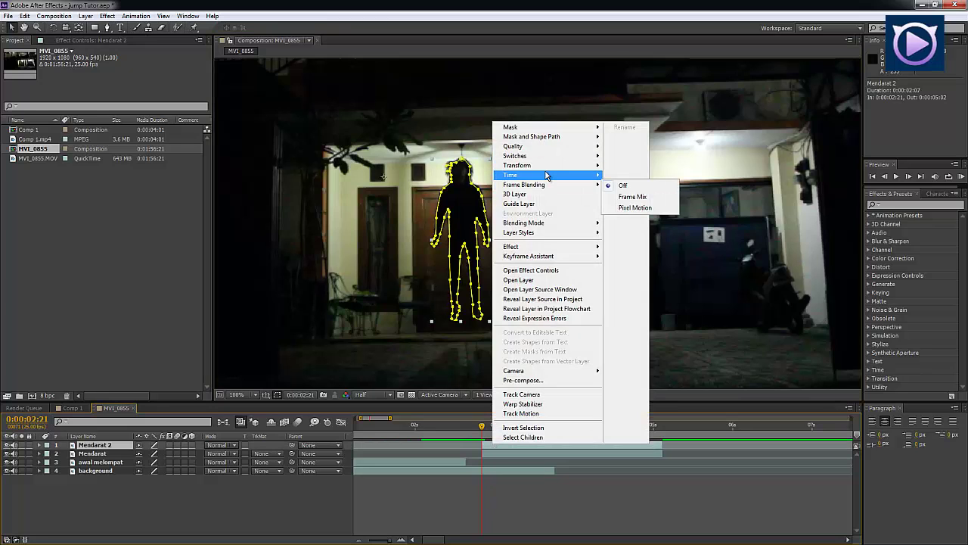
{"action": "mouse_move", "coordinate": [546, 172]}
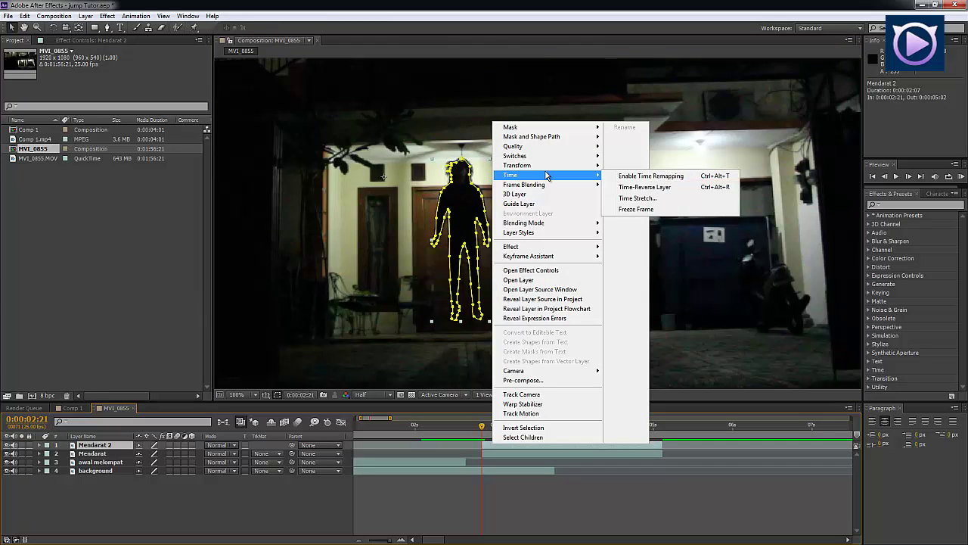
{"action": "left_click", "coordinate": [631, 211]}
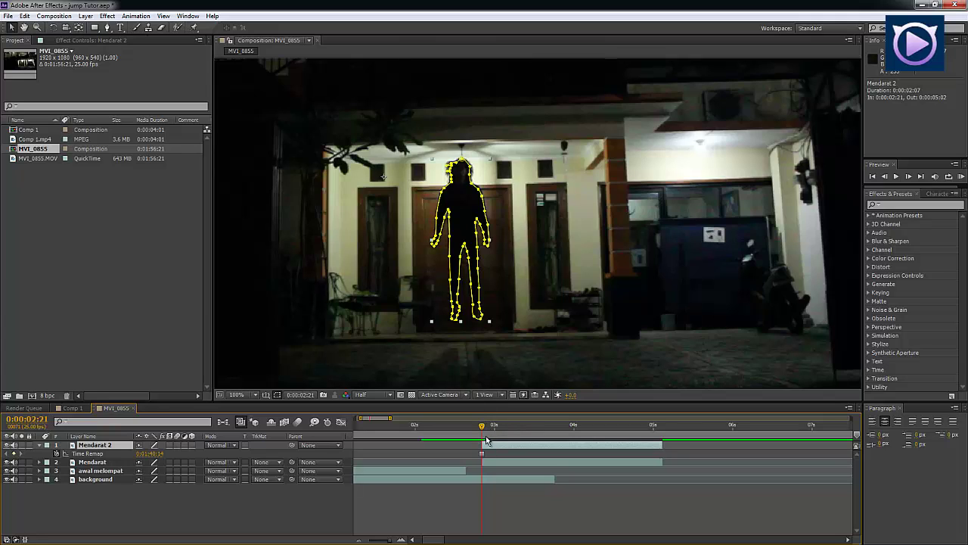
Preview the frozen figure over the landing footage and return the playhead to 0:00:02:21.
{"action": "left_click_drag", "start_coordinate": [483, 427], "coordinate": [482, 428]}
{"action": "mouse_move", "coordinate": [483, 427]}
{"action": "left_mouse_down"}
{"action": "mouse_move", "coordinate": [492, 428]}
{"action": "mouse_move", "coordinate": [484, 430]}
{"action": "left_mouse_up"}
{"action": "key", "text": "KP_0"}
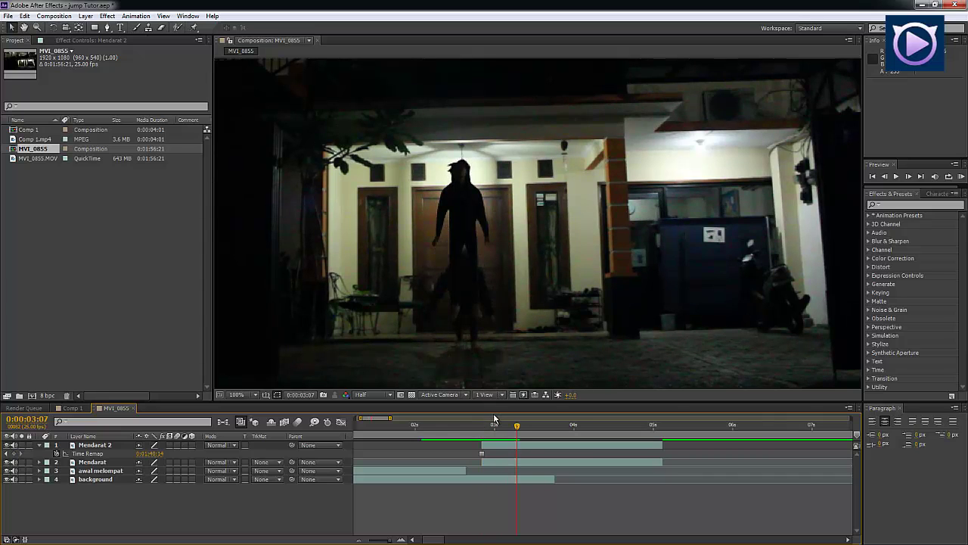
{"action": "left_click", "coordinate": [488, 435]}
{"action": "mouse_move", "coordinate": [488, 434]}
{"action": "left_mouse_down"}
{"action": "mouse_move", "coordinate": [512, 433]}
{"action": "mouse_move", "coordinate": [482, 431]}
{"action": "left_mouse_up"}
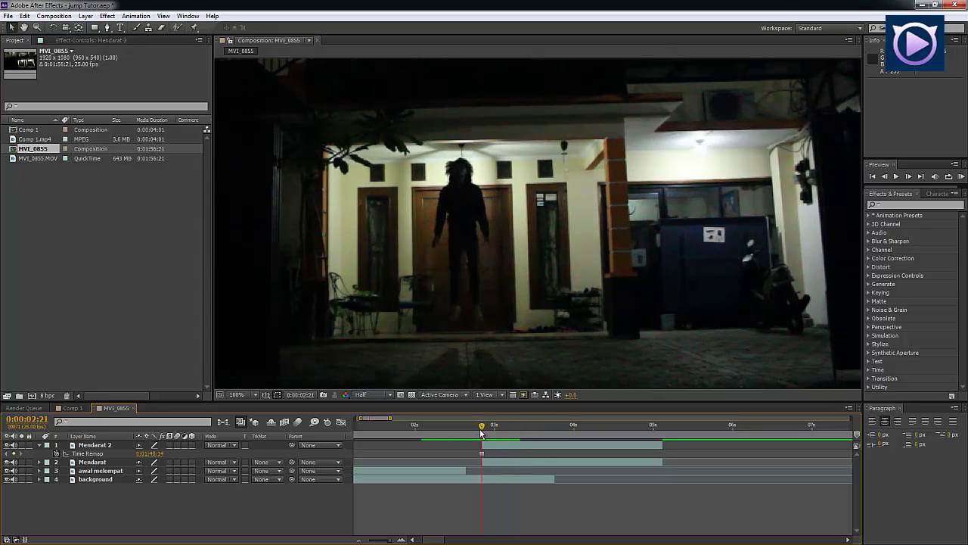
Shift the Mendarat 2 layer to start at 0:00:02:16, where awal melompat ends, and place the playhead at 0:00:02:21.
{"action": "left_click", "coordinate": [487, 447]}
{"action": "mouse_move", "coordinate": [485, 447]}
{"action": "left_mouse_down"}
{"action": "mouse_move", "coordinate": [457, 433]}
{"action": "mouse_move", "coordinate": [517, 438]}
{"action": "mouse_move", "coordinate": [446, 437]}
{"action": "mouse_move", "coordinate": [489, 451]}
{"action": "left_mouse_up"}
{"action": "left_click", "coordinate": [455, 426]}
{"action": "key", "text": "Page_Down"}
{"action": "key", "text": "Page_Down"}
{"action": "key", "text": "Page_Down"}
{"action": "key", "text": "Page_Down"}
{"action": "key", "text": "Page_Down"}
{"action": "key", "text": "Page_Down"}
{"action": "key", "text": "Page_Down"}
{"action": "key", "text": "Page_Down"}
{"action": "key", "text": "Page_Down"}
{"action": "key", "text": "Page_Down"}
{"action": "key", "text": "Page_Down"}
Split Mendarat 2 at 0:00:02:21 and delete the part after the split.
{"action": "left_click", "coordinate": [488, 448]}
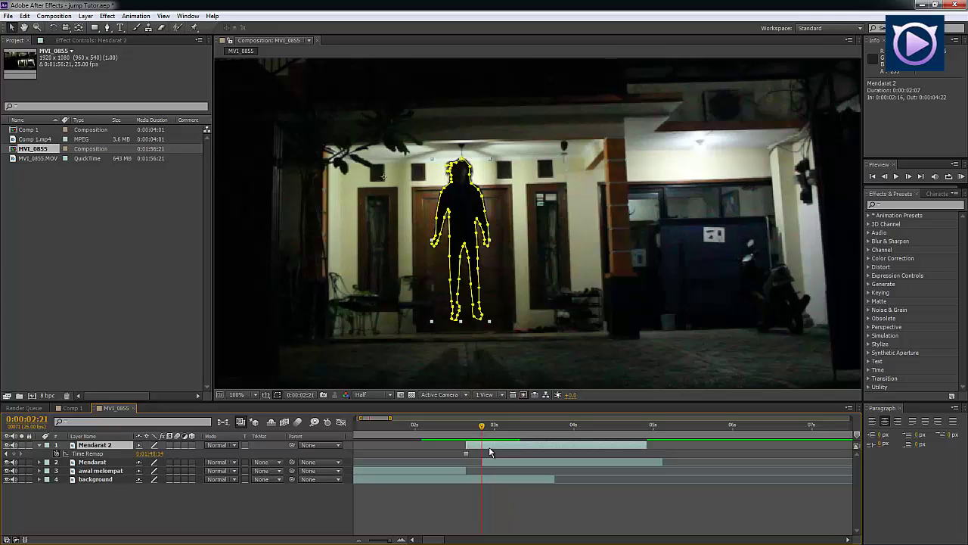
{"action": "key", "text": "ctrl+shift+d"}
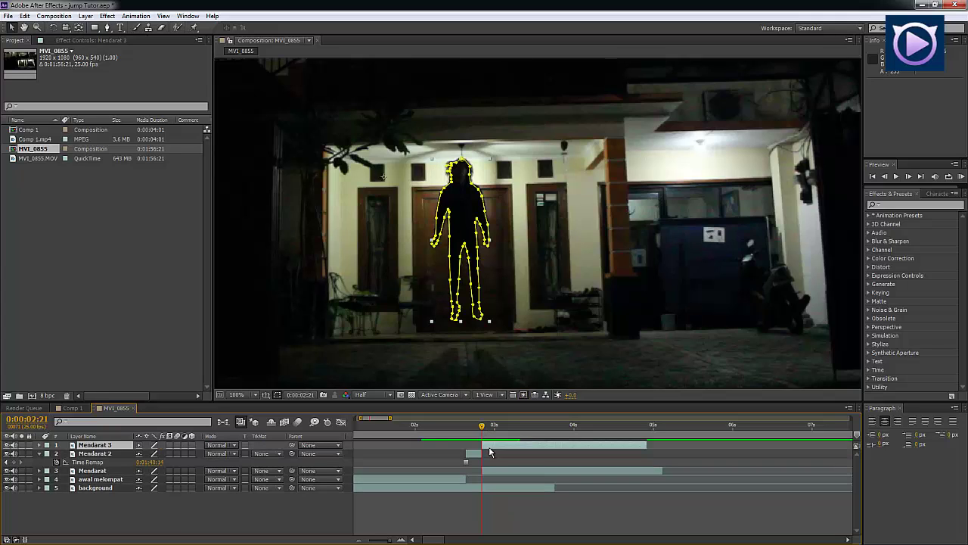
{"action": "key", "text": "Delete"}
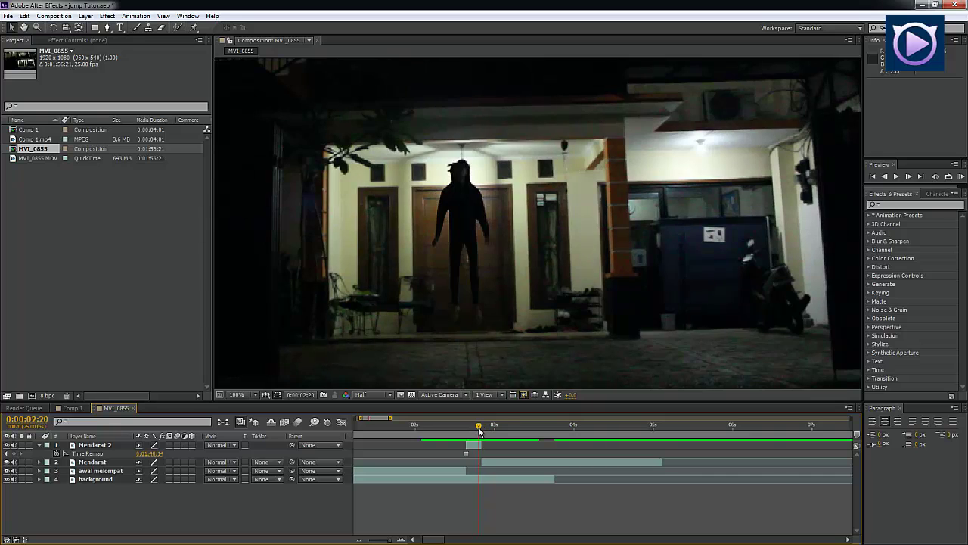
Enable Position keyframing on Mendarat 2 with a keyframe at 0:00:02:21.
{"action": "mouse_move", "coordinate": [478, 428]}
{"action": "left_mouse_down"}
{"action": "mouse_move", "coordinate": [464, 441]}
{"action": "mouse_move", "coordinate": [480, 442]}
{"action": "left_mouse_up"}
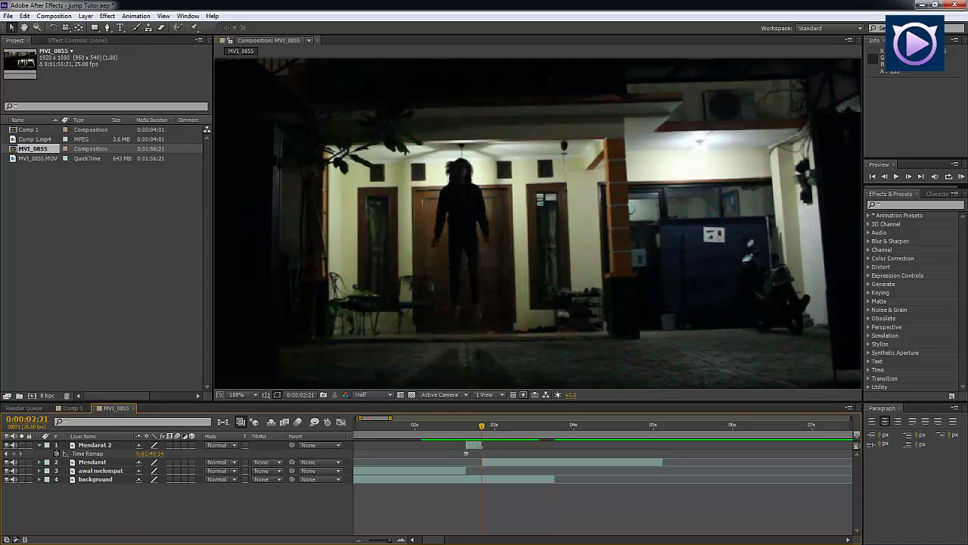
{"action": "left_click", "coordinate": [476, 445]}
{"action": "scroll", "coordinate": [471, 460], "scroll_direction": "up", "scroll_amount": 4}
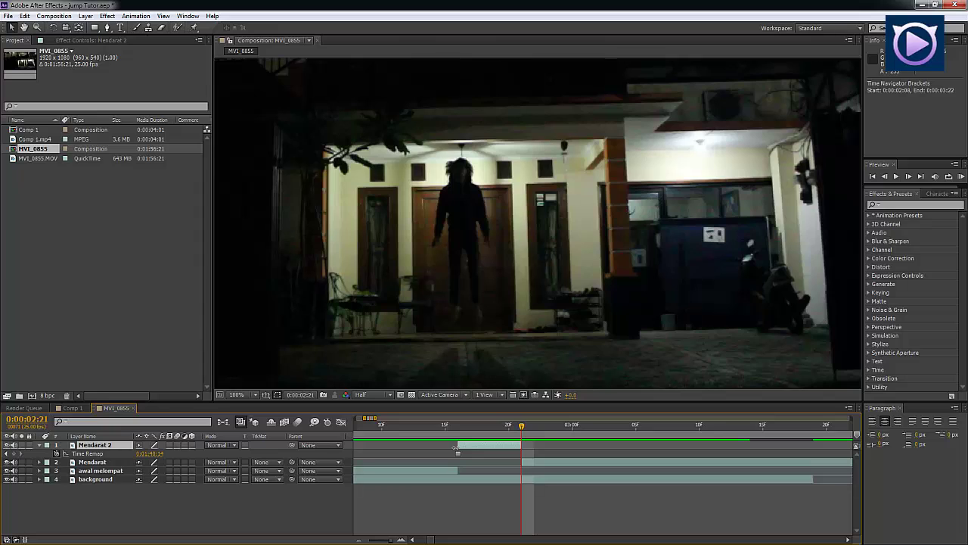
{"action": "key", "text": "p"}
{"action": "left_click", "coordinate": [65, 454]}
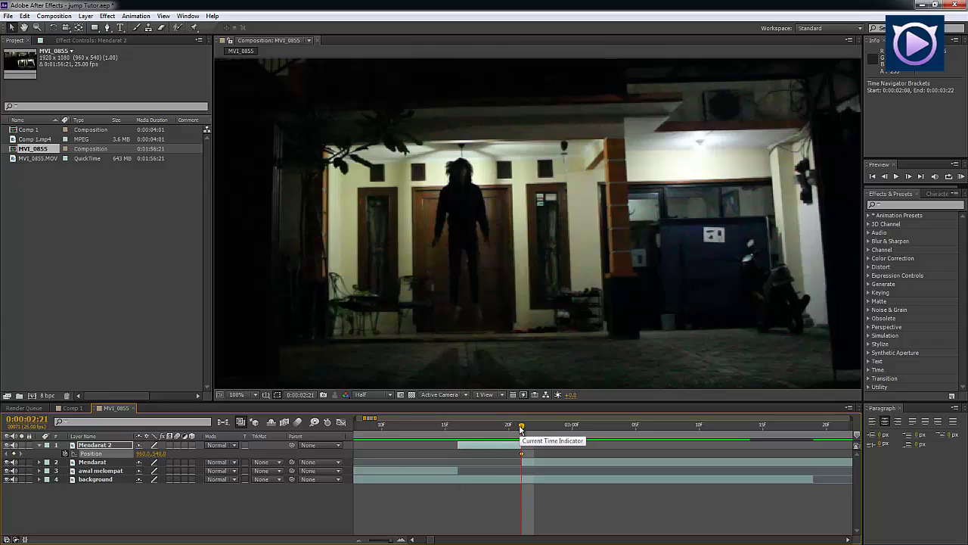
At 0:00:02:16, raise the Mendarat 2 figure above the frame to about position 922, -145.
{"action": "left_click_drag", "start_coordinate": [521, 428], "coordinate": [458, 441]}
{"action": "scroll", "coordinate": [484, 340], "scroll_direction": "up", "scroll_amount": 5}
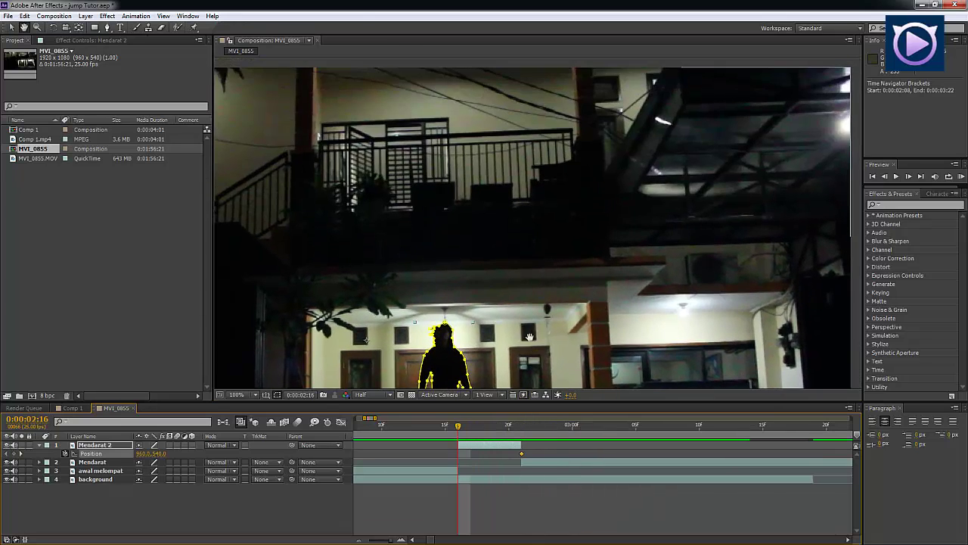
{"action": "left_click_drag", "start_coordinate": [443, 369], "coordinate": [429, 97]}
{"action": "scroll", "coordinate": [429, 97], "scroll_direction": "up", "scroll_amount": 5}
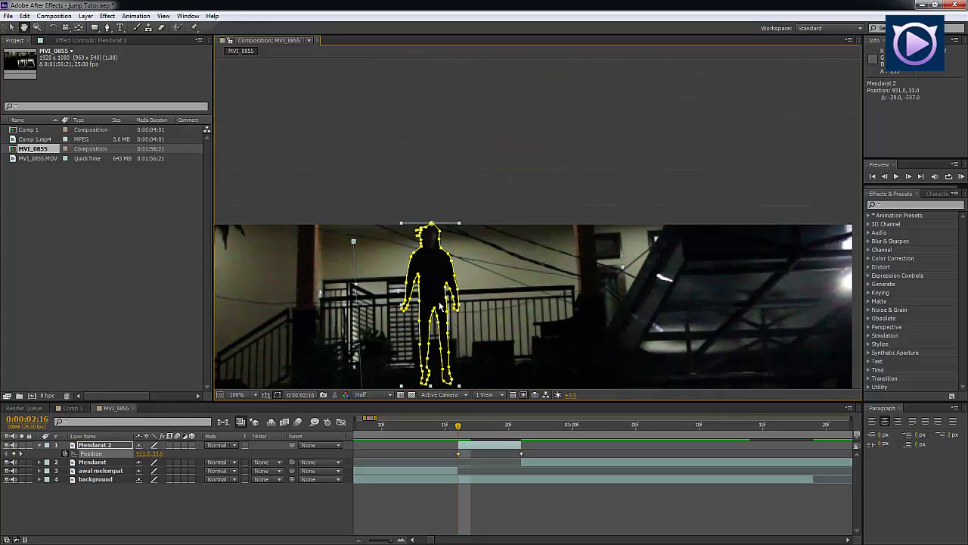
{"action": "left_click_drag", "start_coordinate": [434, 276], "coordinate": [430, 199]}
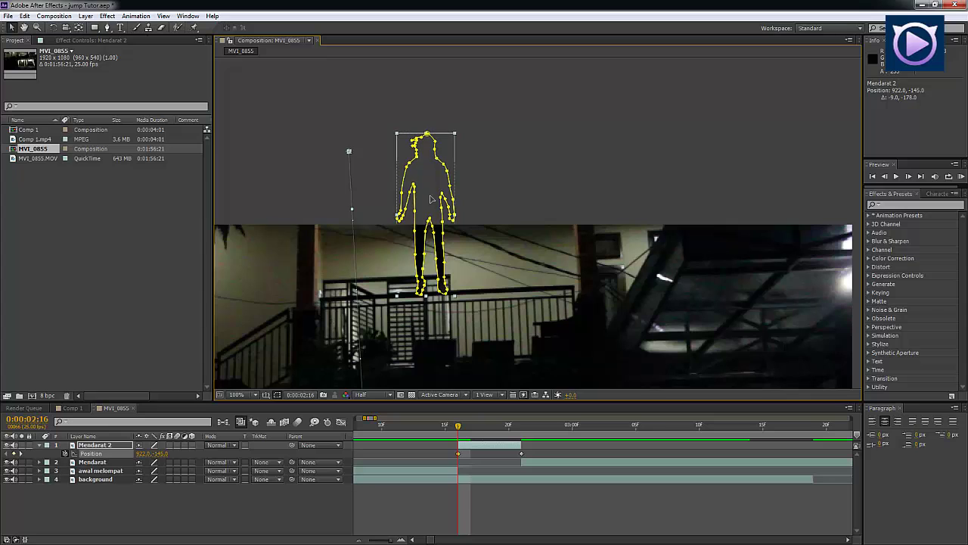
{"action": "left_click", "coordinate": [494, 496]}
Play back and step through the fall from 0:00:02:14 to 0:00:02:20 with the whole frame in view.
{"action": "mouse_move", "coordinate": [454, 425]}
{"action": "left_mouse_down"}
{"action": "mouse_move", "coordinate": [444, 424]}
{"action": "mouse_move", "coordinate": [472, 426]}
{"action": "mouse_move", "coordinate": [422, 426]}
{"action": "mouse_move", "coordinate": [547, 426]}
{"action": "mouse_move", "coordinate": [443, 426]}
{"action": "mouse_move", "coordinate": [458, 426]}
{"action": "left_mouse_up"}
{"action": "scroll", "coordinate": [506, 357], "scroll_direction": "down", "scroll_amount": 5}
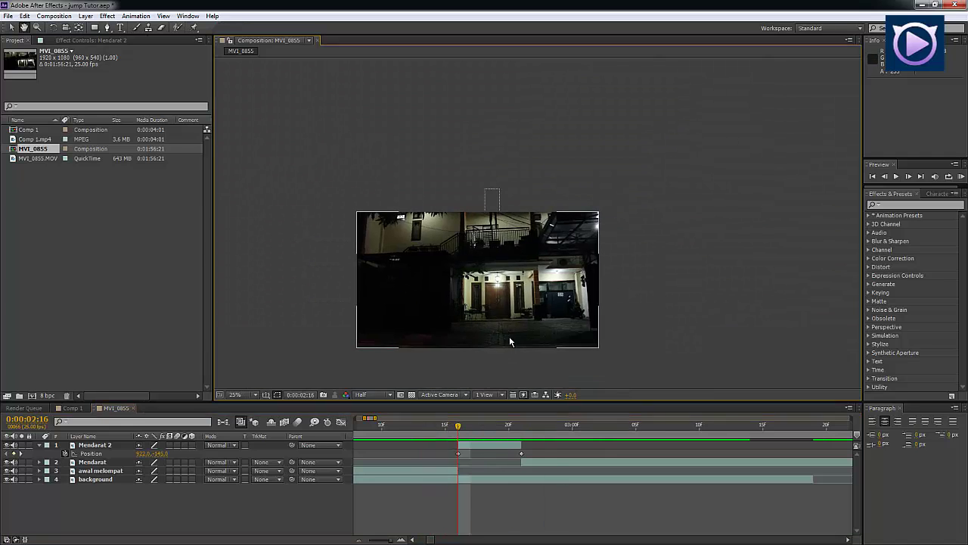
{"action": "scroll", "coordinate": [509, 336], "scroll_direction": "up", "scroll_amount": 3}
{"action": "left_click_drag", "start_coordinate": [525, 318], "coordinate": [591, 202]}
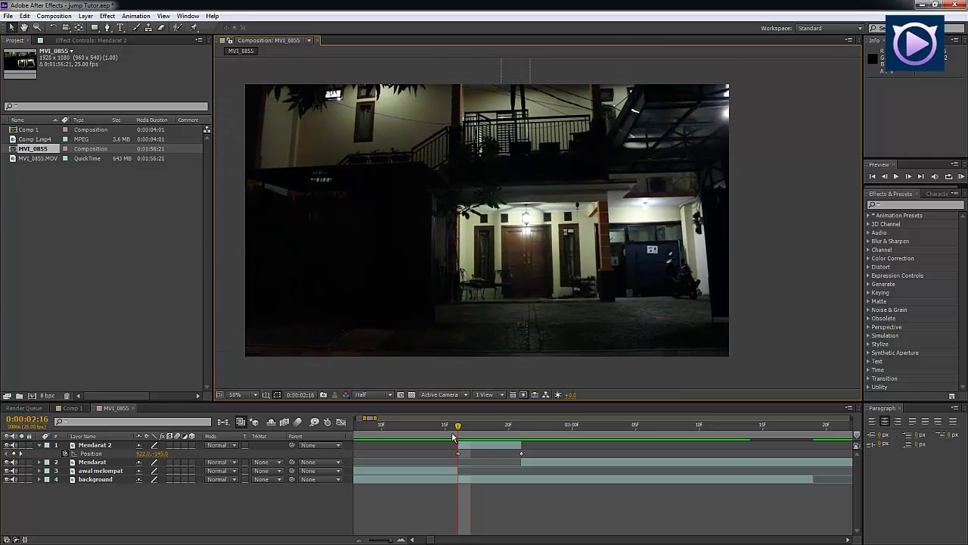
{"action": "key", "text": "space"}
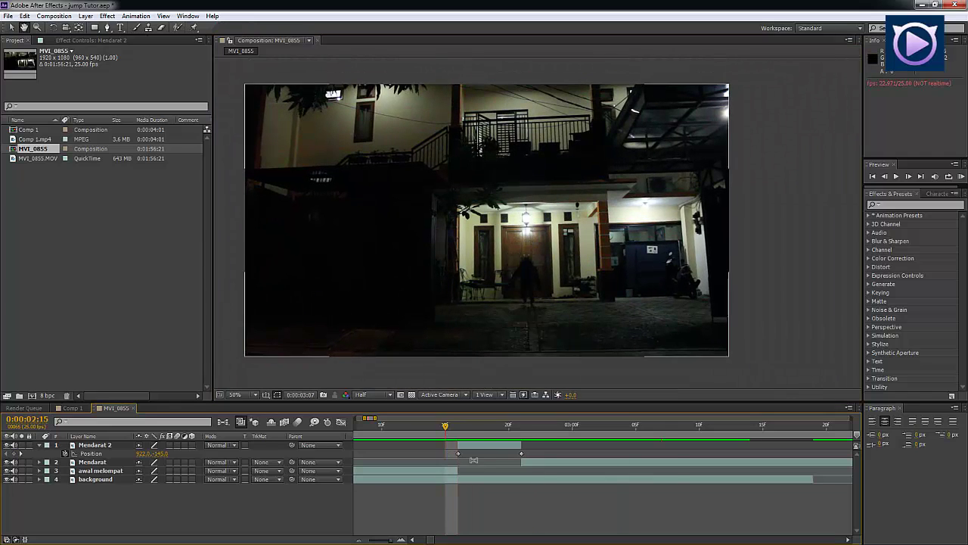
{"action": "left_click", "coordinate": [433, 426]}
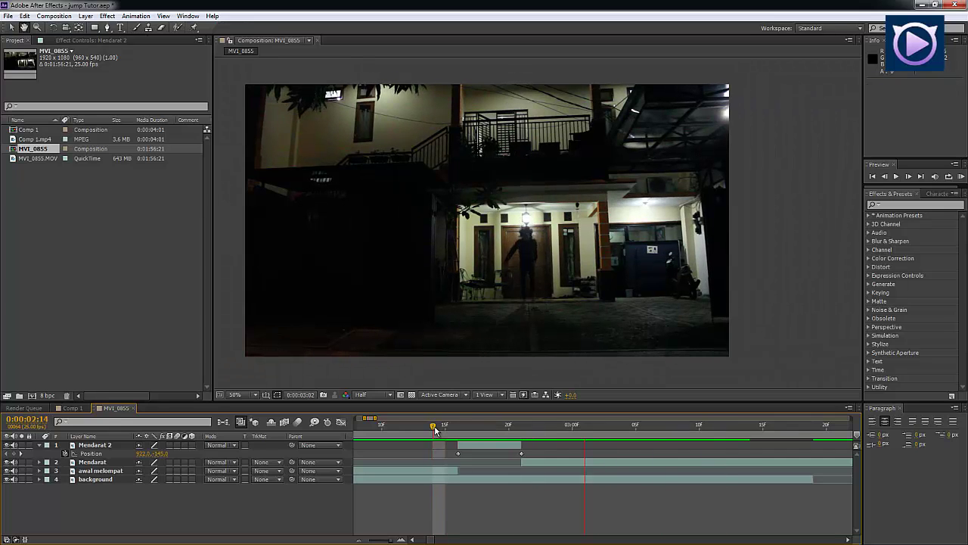
{"action": "left_click", "coordinate": [484, 426]}
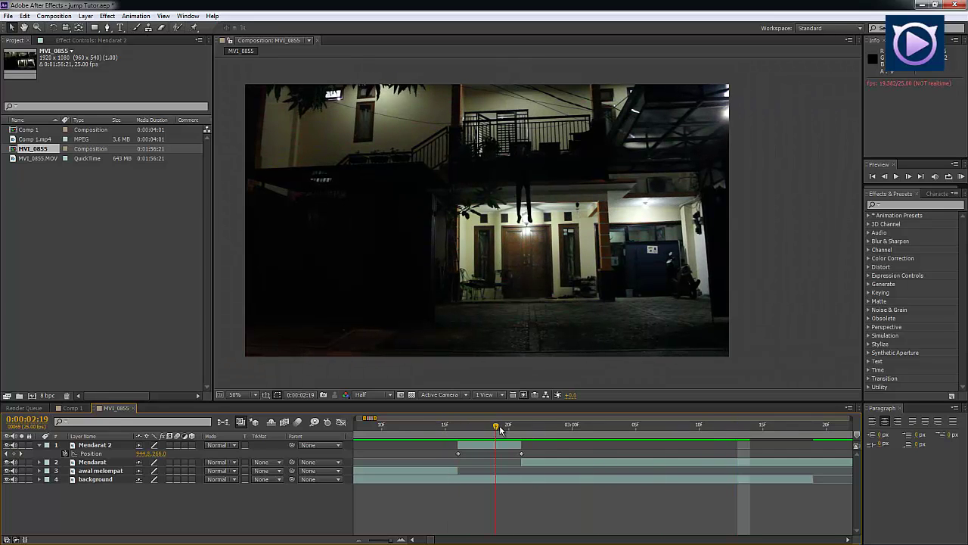
{"action": "left_click", "coordinate": [508, 427]}
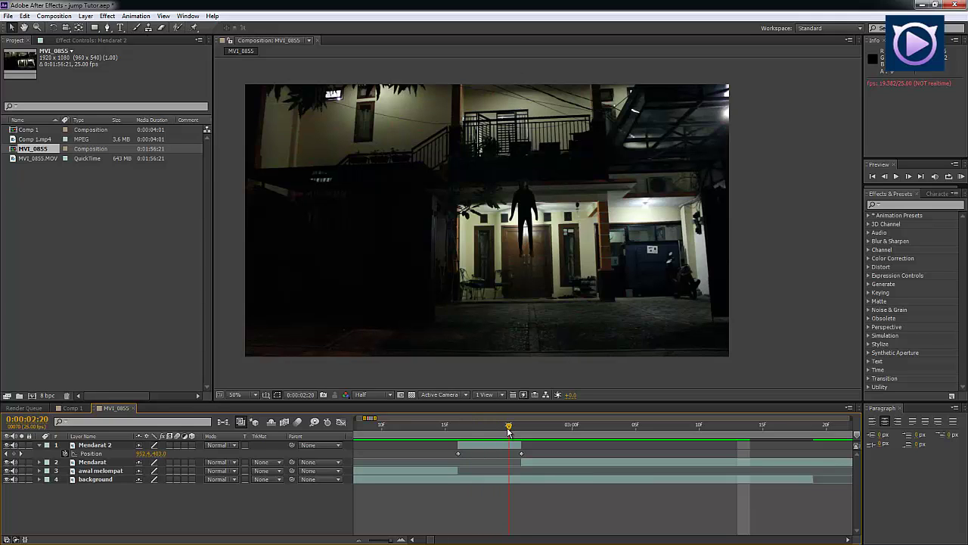
Apply the Fast Blur effect to the Mendarat 2 layer.
{"action": "left_click", "coordinate": [502, 445]}
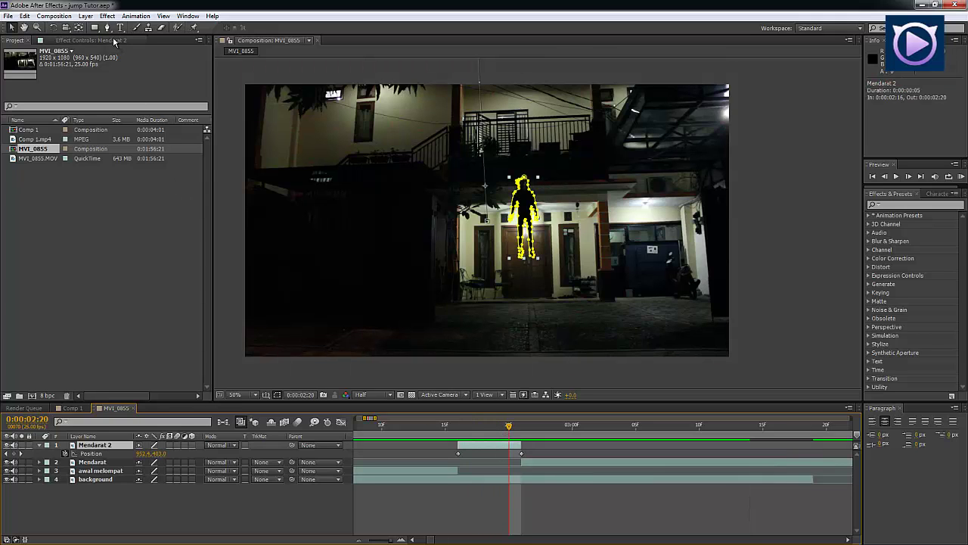
{"action": "right_click", "coordinate": [88, 144]}
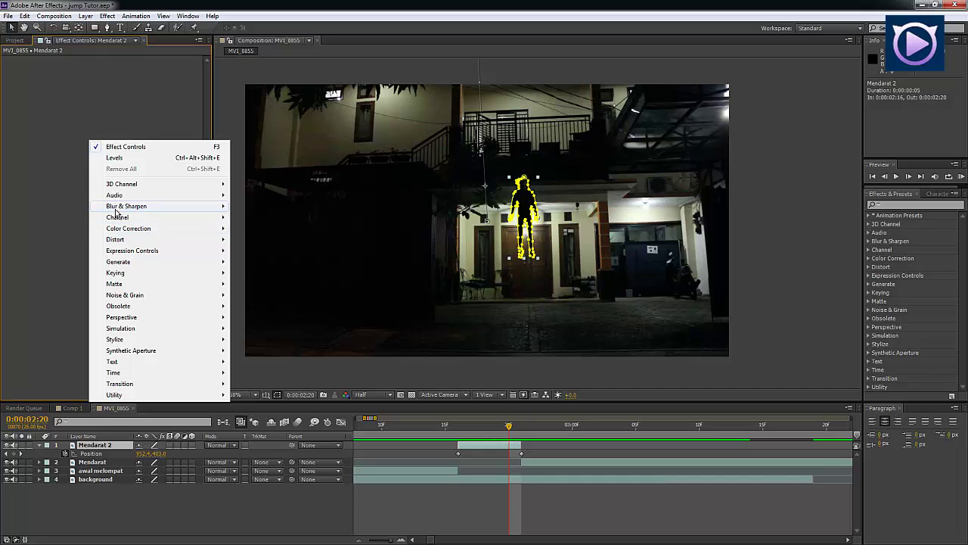
{"action": "mouse_move", "coordinate": [144, 212]}
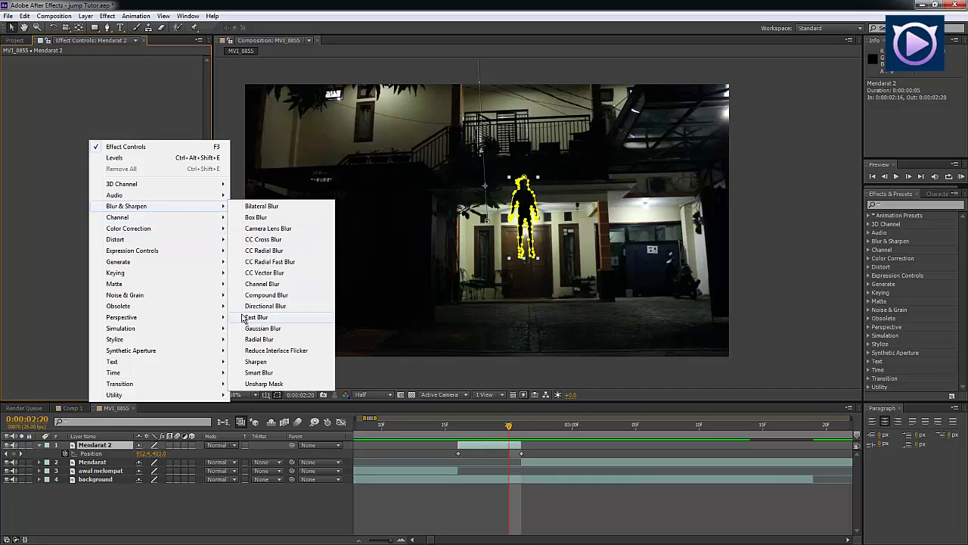
{"action": "left_click", "coordinate": [243, 318]}
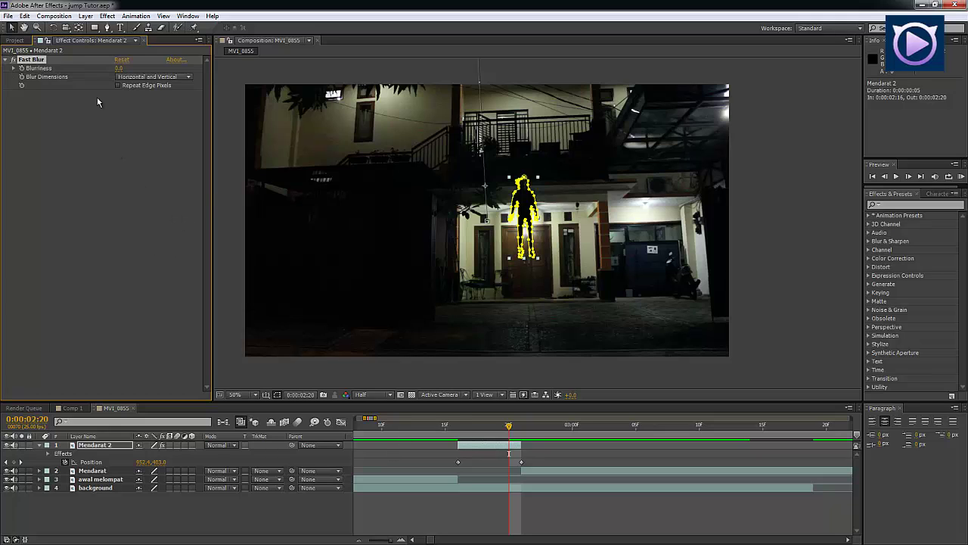
{"action": "left_click", "coordinate": [106, 141]}
{"action": "left_click", "coordinate": [423, 510]}
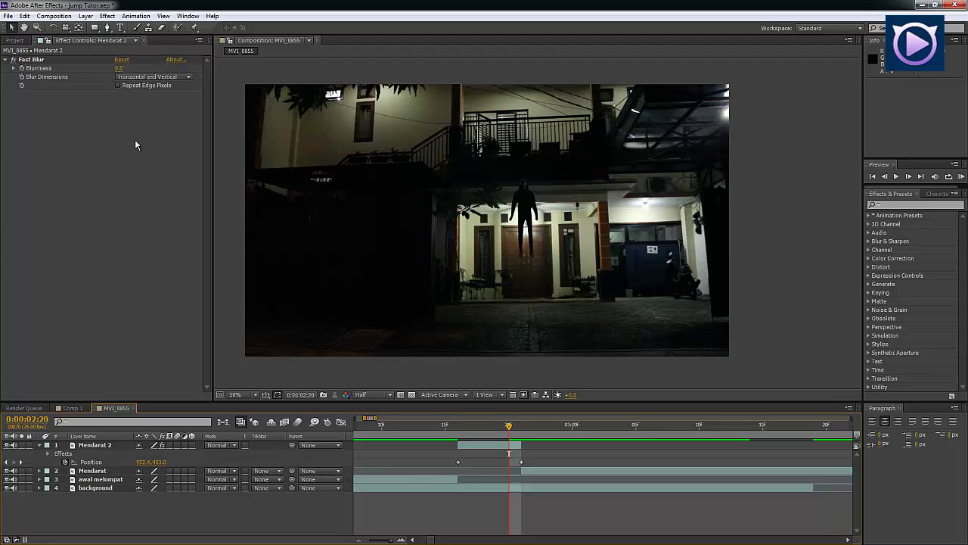
Set the Fast Blur dimensions to Vertical and raise its blurriness to about 68.
{"action": "left_click", "coordinate": [128, 79]}
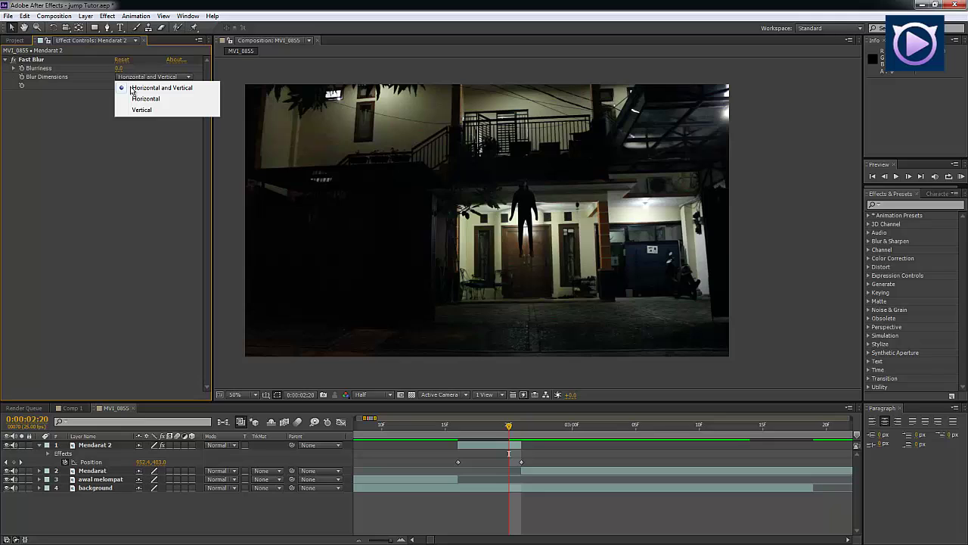
{"action": "left_click", "coordinate": [135, 99]}
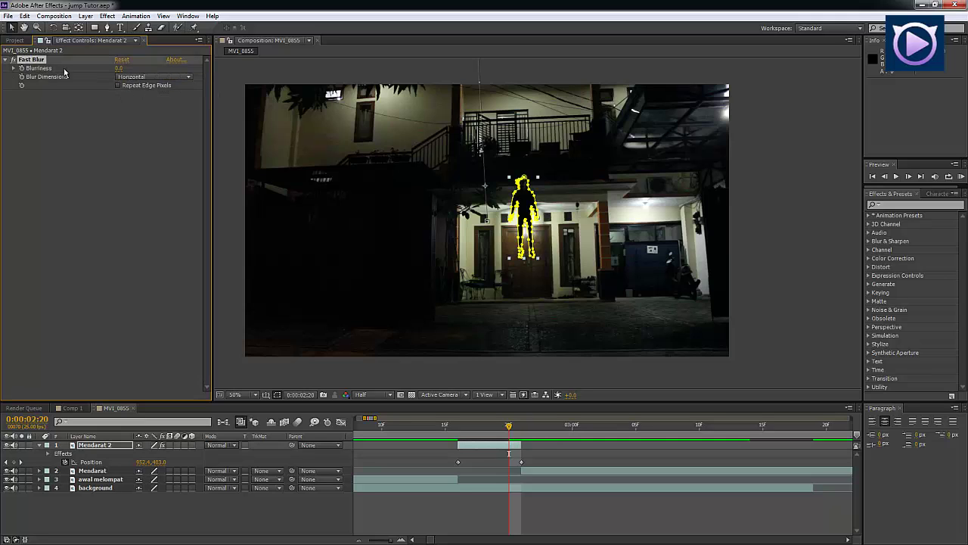
{"action": "left_click", "coordinate": [149, 78]}
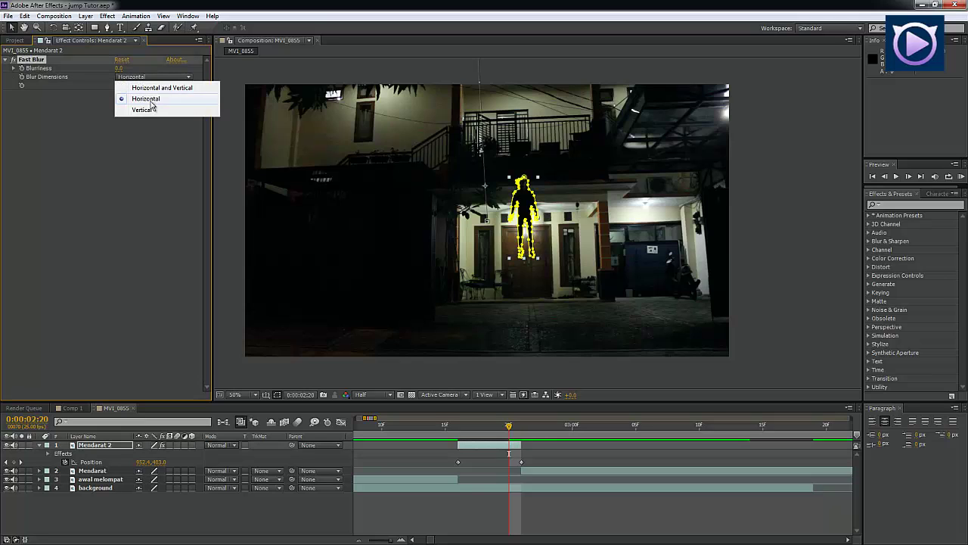
{"action": "left_click", "coordinate": [148, 108]}
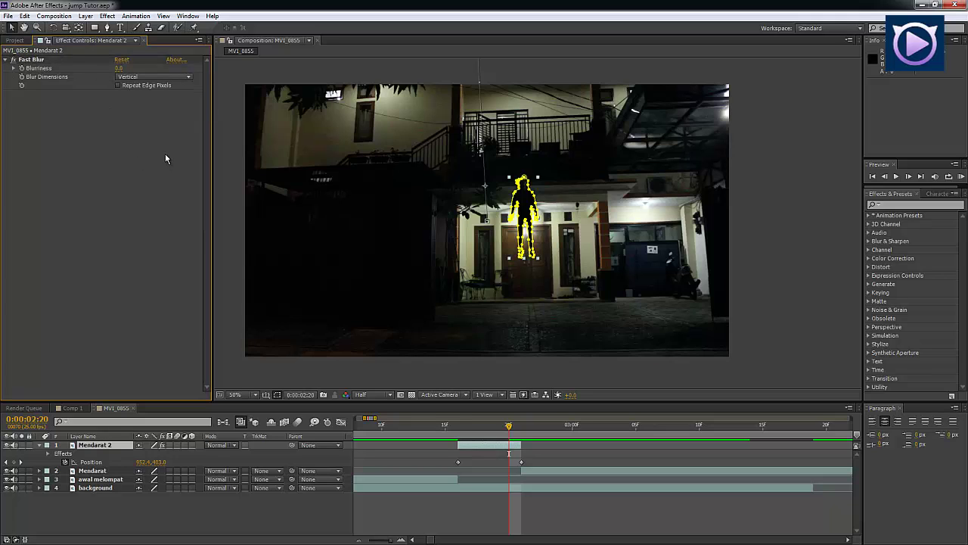
{"action": "left_click_drag", "start_coordinate": [119, 68], "coordinate": [153, 69]}
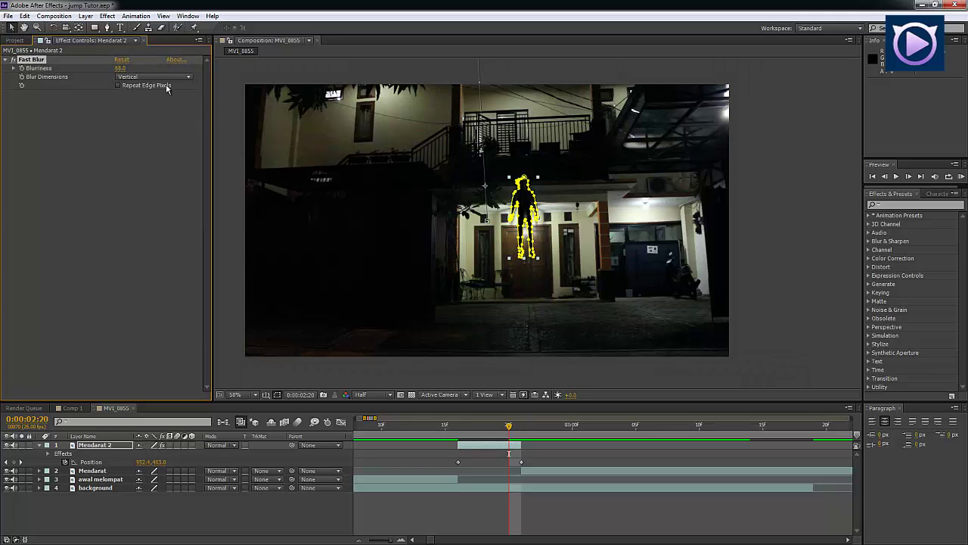
Lower the Fast Blur blurriness on Mendarat 2 to 33 and play back the fall.
{"action": "left_click", "coordinate": [415, 520]}
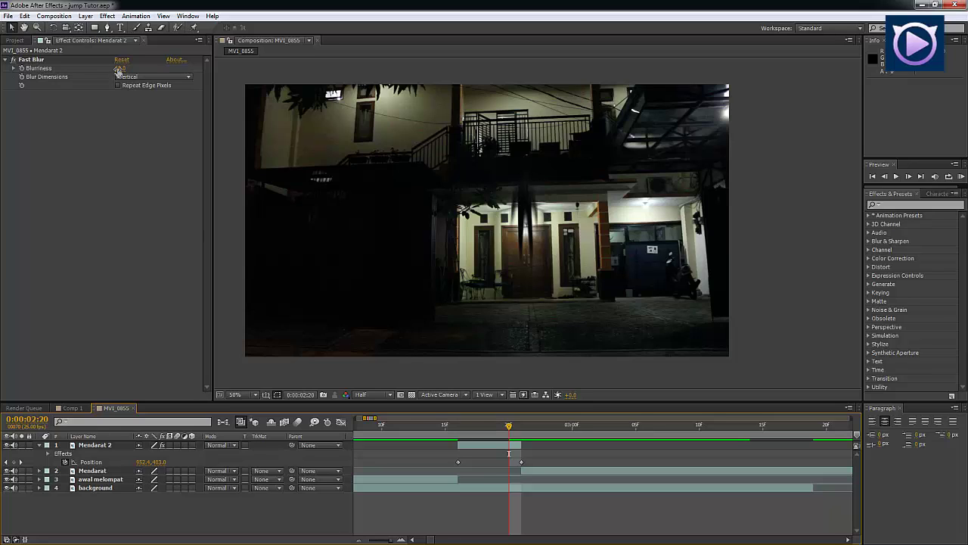
{"action": "left_click", "coordinate": [508, 454]}
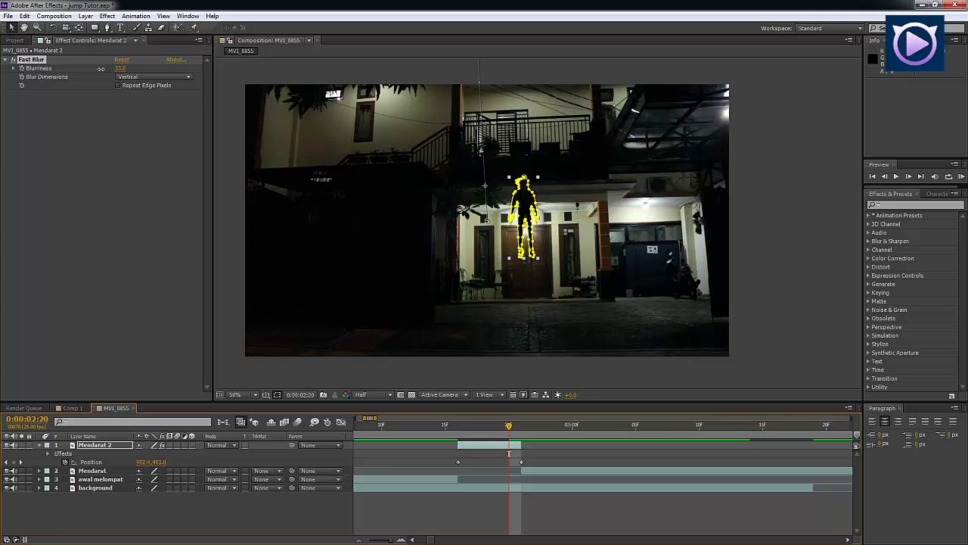
{"action": "key", "text": "F3"}
{"action": "left_click", "coordinate": [476, 516]}
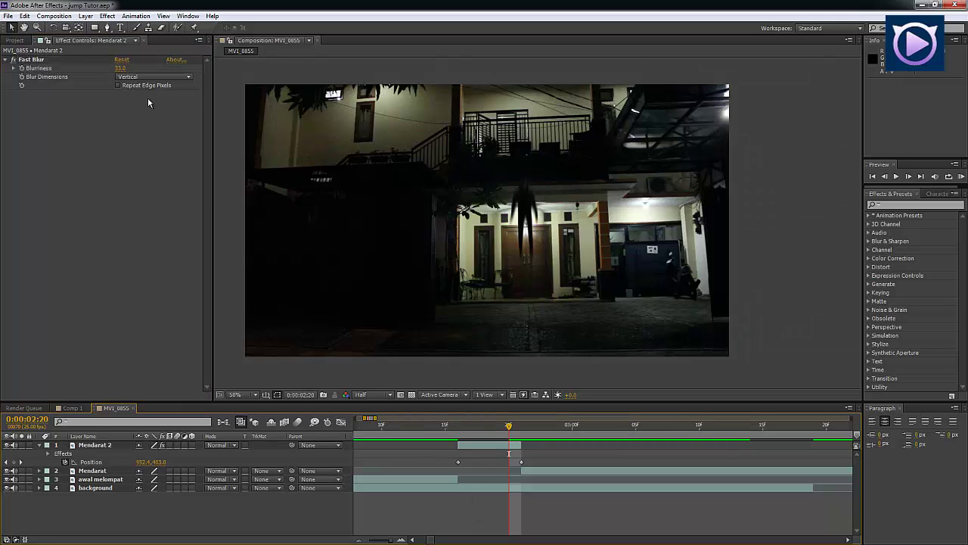
{"action": "left_click", "coordinate": [442, 425]}
{"action": "key", "text": "space"}
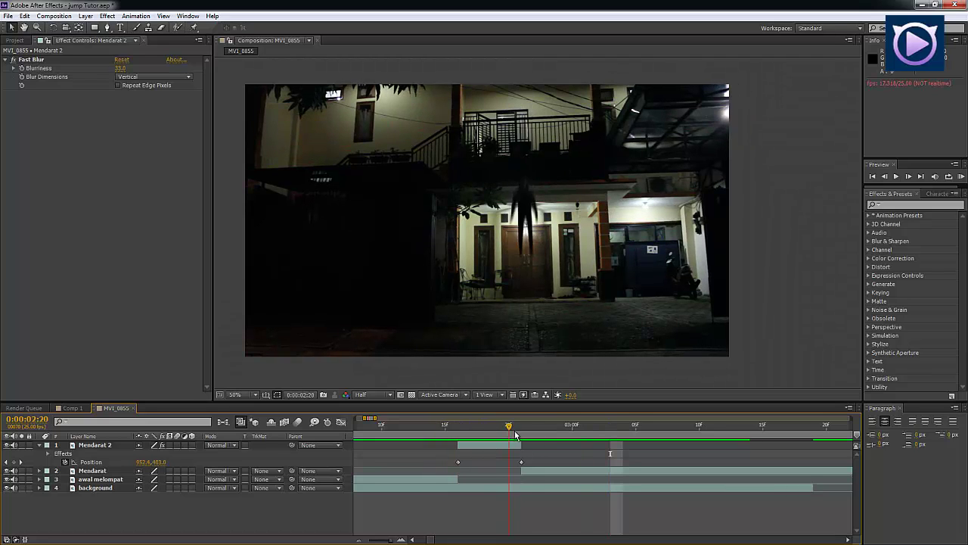
{"action": "left_click", "coordinate": [448, 428]}
{"action": "key", "text": "space"}
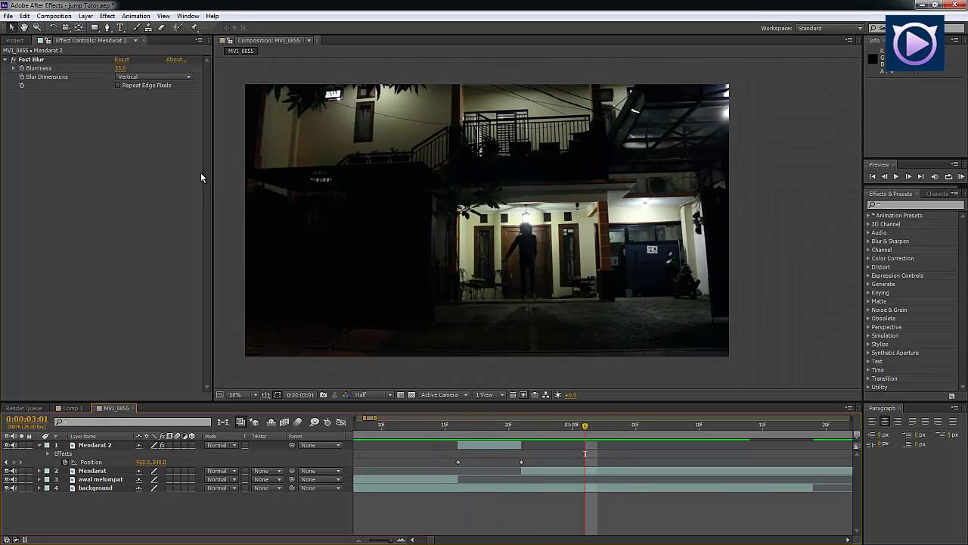
Set the Fast Blur blurriness on Mendarat 2 to 20 and preview the fall from 0:00:02:14.
{"action": "left_click", "coordinate": [119, 68]}
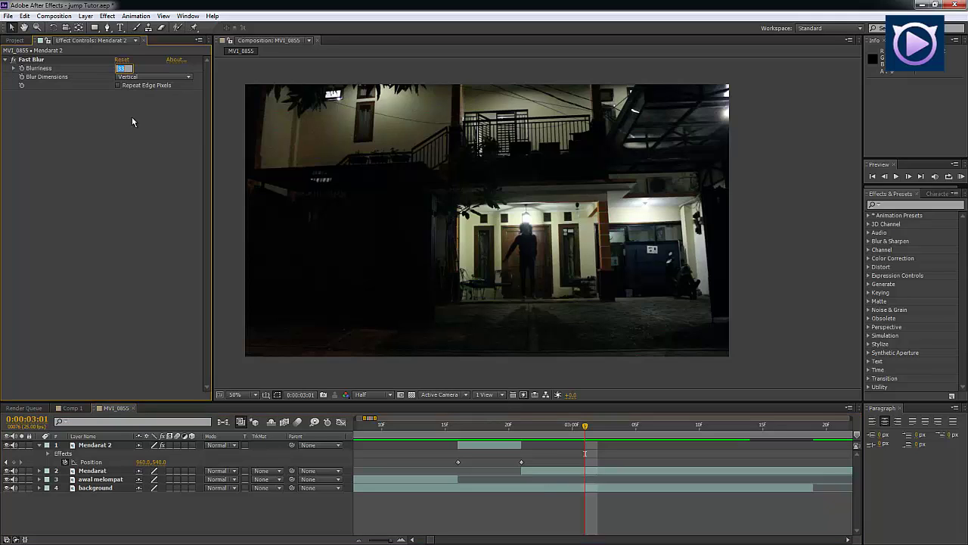
{"action": "type", "text": "20"}
{"action": "left_click", "coordinate": [556, 465]}
{"action": "left_click", "coordinate": [444, 426]}
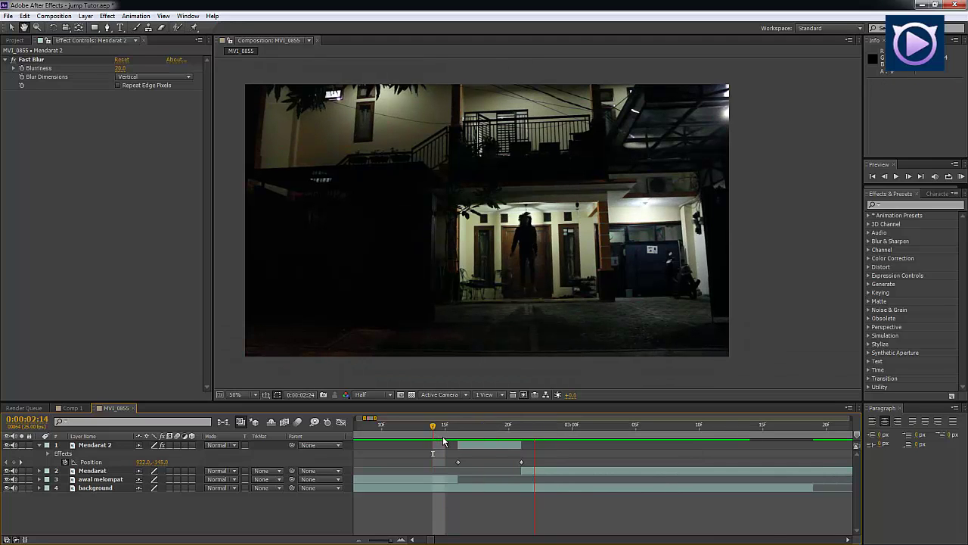
{"action": "left_click_drag", "start_coordinate": [529, 437], "coordinate": [575, 441]}
{"action": "key", "text": "KP_0"}
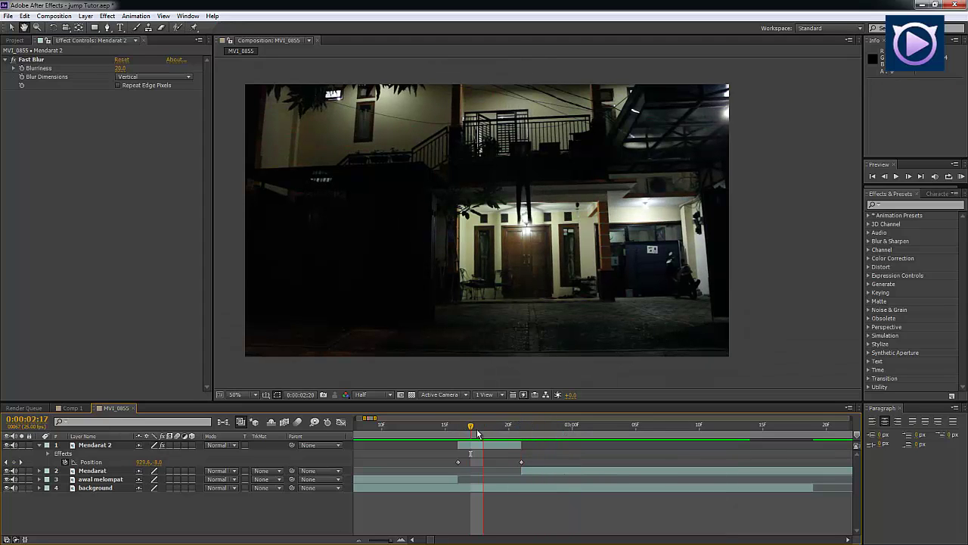
Split the Mendarat layer at 0:00:03:03.
{"action": "left_click_drag", "start_coordinate": [523, 425], "coordinate": [610, 446]}
{"action": "left_click", "coordinate": [611, 472]}
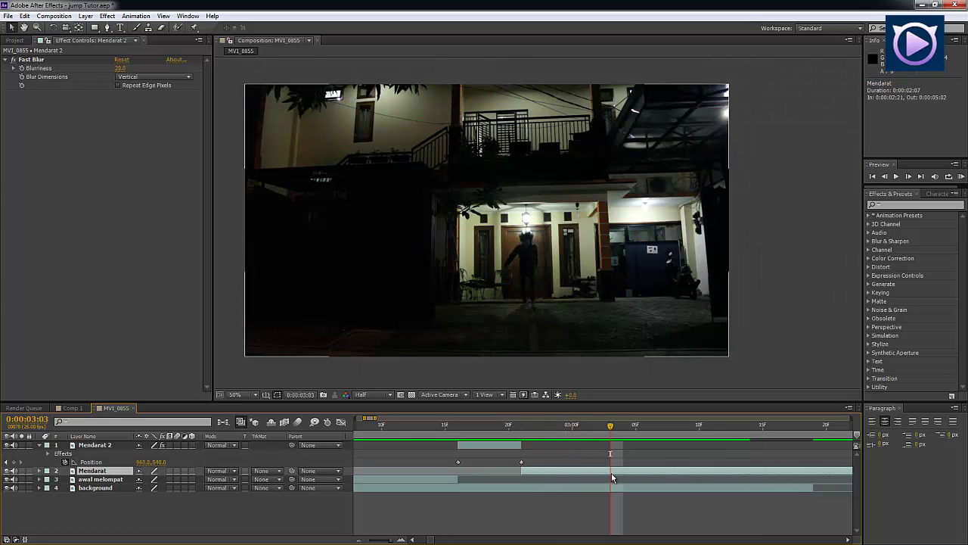
{"action": "key", "text": "ctrl+shift+d"}
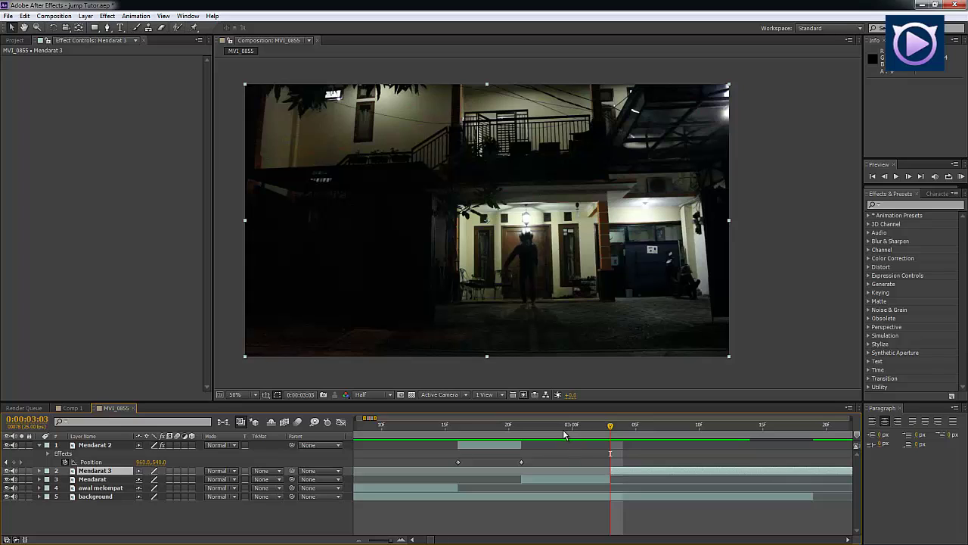
Time-stretch the short Mendarat segment before the split with a stretch factor of 30%, holding its in-point.
{"action": "mouse_move", "coordinate": [562, 429]}
{"action": "left_mouse_down"}
{"action": "mouse_move", "coordinate": [545, 431]}
{"action": "mouse_move", "coordinate": [570, 433]}
{"action": "mouse_move", "coordinate": [534, 435]}
{"action": "mouse_move", "coordinate": [583, 442]}
{"action": "mouse_move", "coordinate": [539, 434]}
{"action": "mouse_move", "coordinate": [573, 437]}
{"action": "left_mouse_up"}
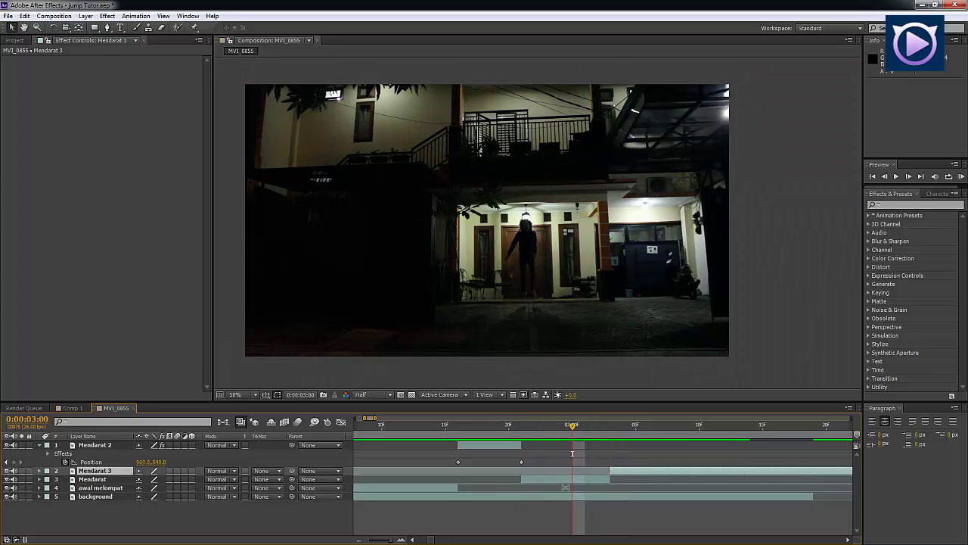
{"action": "right_click", "coordinate": [567, 481]}
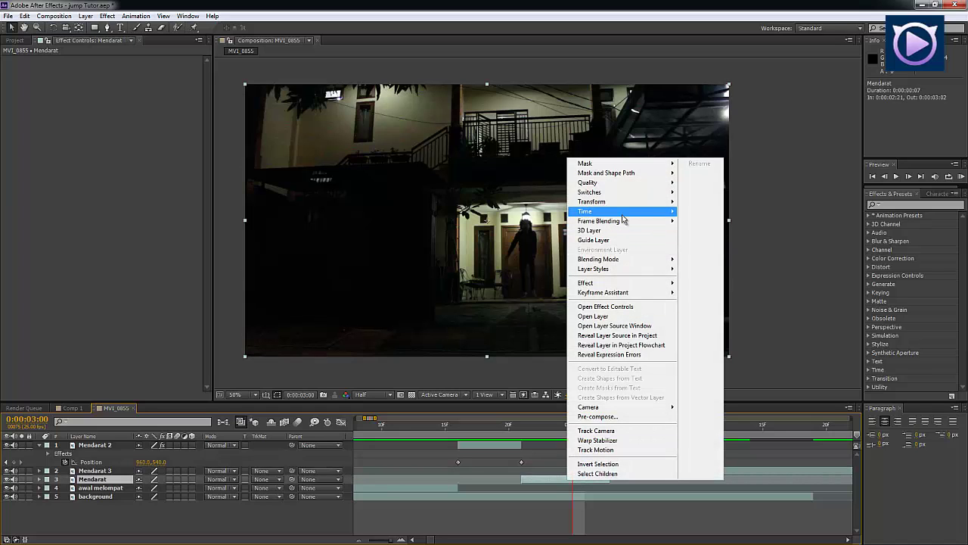
{"action": "mouse_move", "coordinate": [625, 211]}
{"action": "left_click", "coordinate": [711, 236]}
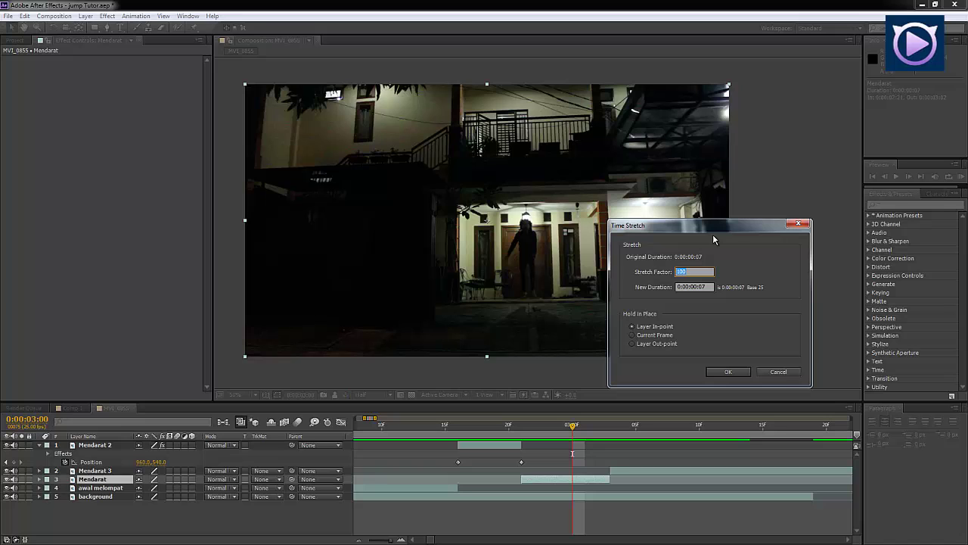
{"action": "type", "text": "30"}
{"action": "left_click", "coordinate": [717, 372]}
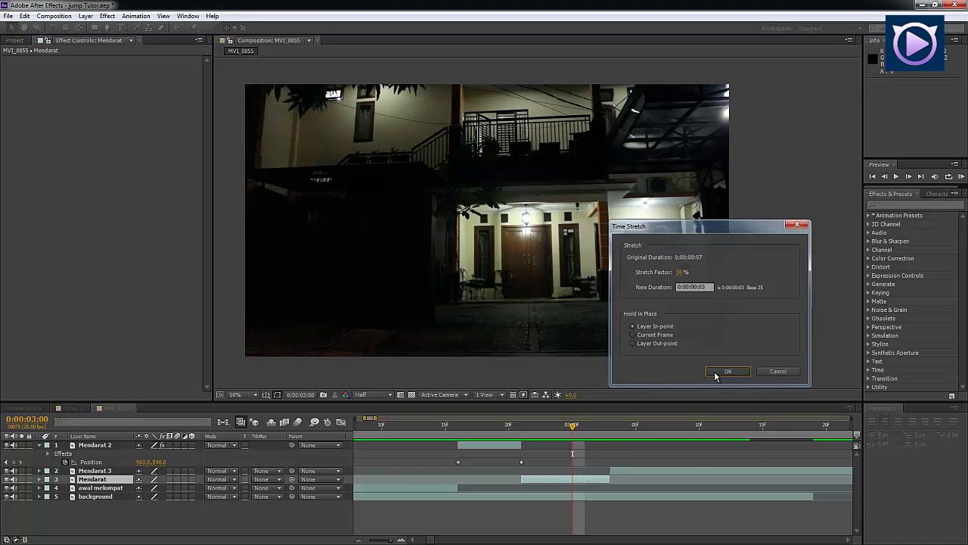
Move the Mendarat 3 layer earlier to start at 0:00:02:23, directly after the shortened Mendarat segment.
{"action": "left_click", "coordinate": [534, 425]}
{"action": "left_click_drag", "start_coordinate": [620, 473], "coordinate": [558, 473]}
{"action": "left_click", "coordinate": [571, 539]}
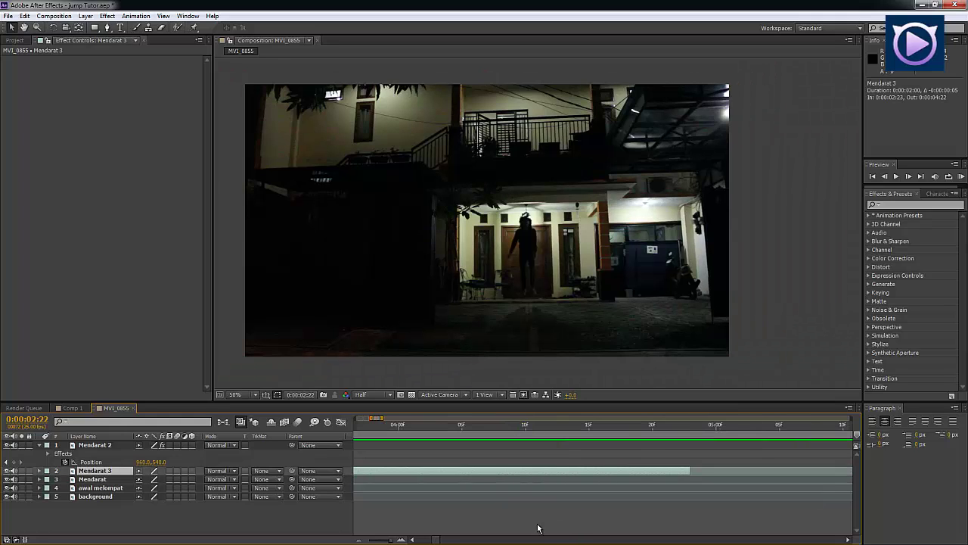
{"action": "left_click_drag", "start_coordinate": [437, 541], "coordinate": [429, 542]}
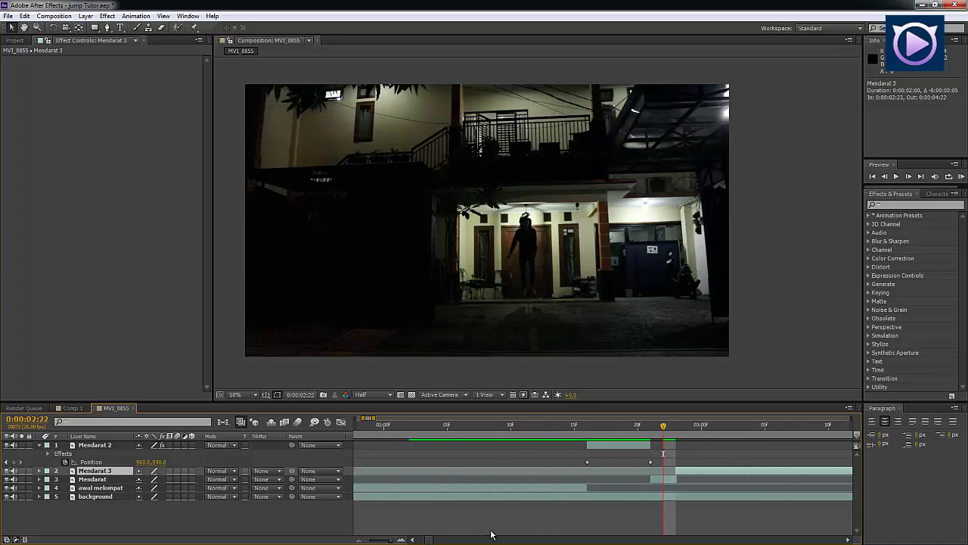
Play back the sped-up landing and step through it around 0:00:02:23.
{"action": "left_click", "coordinate": [594, 465]}
{"action": "left_click", "coordinate": [524, 426]}
{"action": "key", "text": "space"}
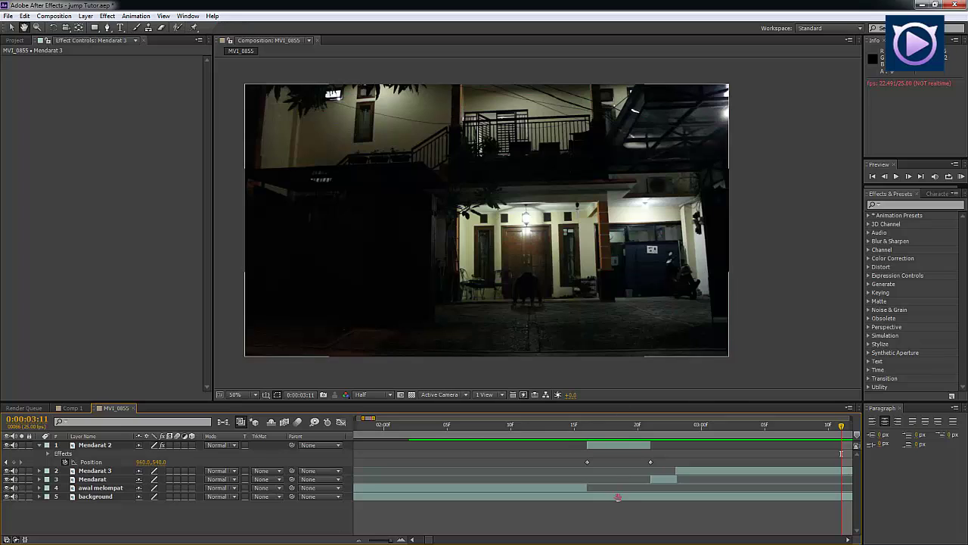
{"action": "left_click_drag", "start_coordinate": [526, 422], "coordinate": [578, 433]}
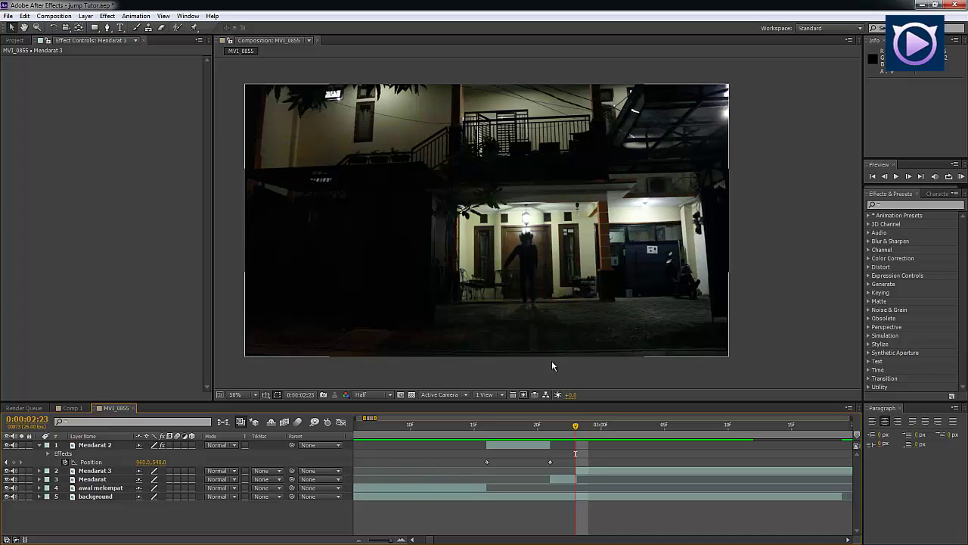
{"action": "mouse_move", "coordinate": [575, 426]}
{"action": "left_mouse_down"}
{"action": "mouse_move", "coordinate": [547, 427]}
{"action": "mouse_move", "coordinate": [600, 427]}
{"action": "mouse_move", "coordinate": [496, 420]}
{"action": "mouse_move", "coordinate": [695, 425]}
{"action": "mouse_move", "coordinate": [547, 430]}
{"action": "mouse_move", "coordinate": [569, 436]}
{"action": "mouse_move", "coordinate": [577, 426]}
{"action": "mouse_move", "coordinate": [499, 426]}
{"action": "mouse_move", "coordinate": [575, 425]}
{"action": "left_mouse_up"}
{"action": "left_click", "coordinate": [499, 424]}
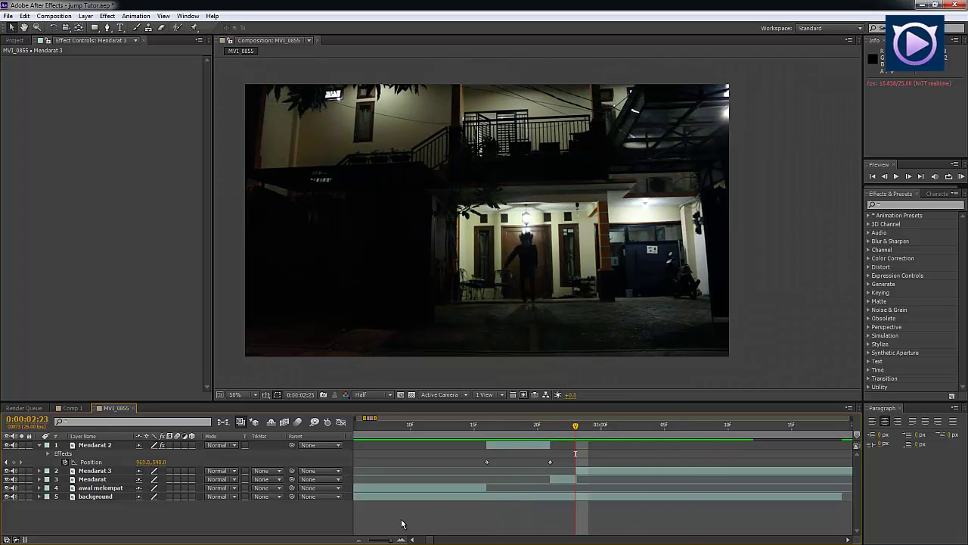
Add a new adjustment layer above the other layers.
{"action": "right_click", "coordinate": [215, 523]}
{"action": "mouse_move", "coordinate": [277, 413]}
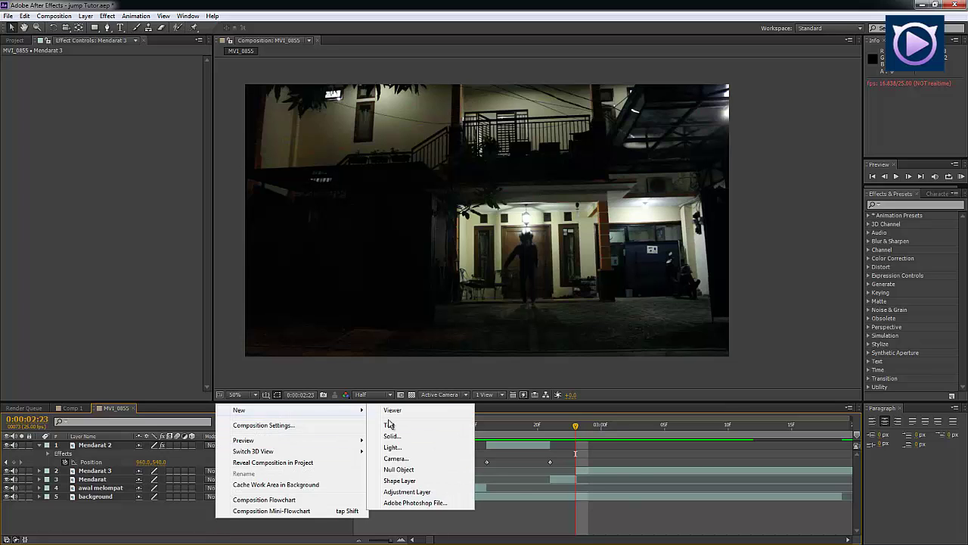
{"action": "left_click", "coordinate": [418, 496]}
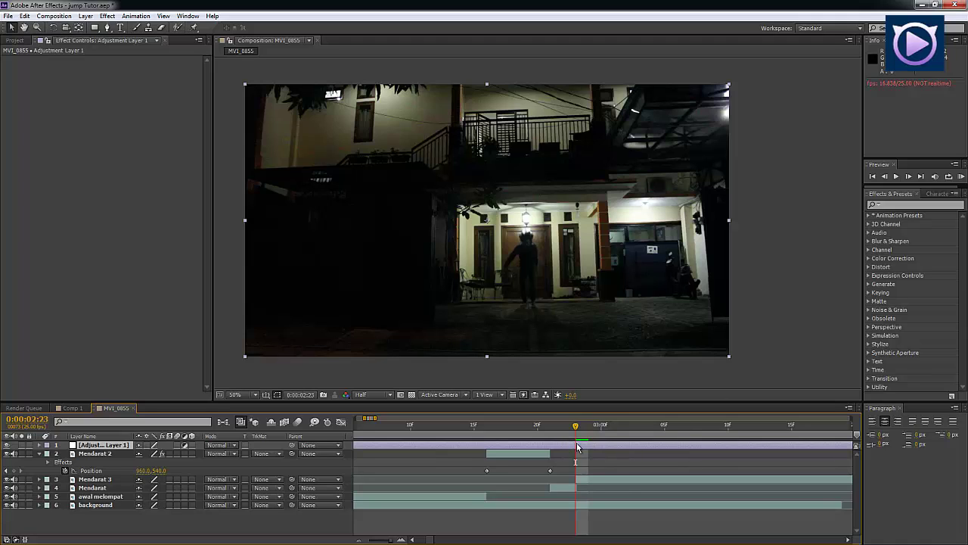
Find the Ripple distortion effect and apply it to the adjustment layer.
{"action": "left_click", "coordinate": [581, 479]}
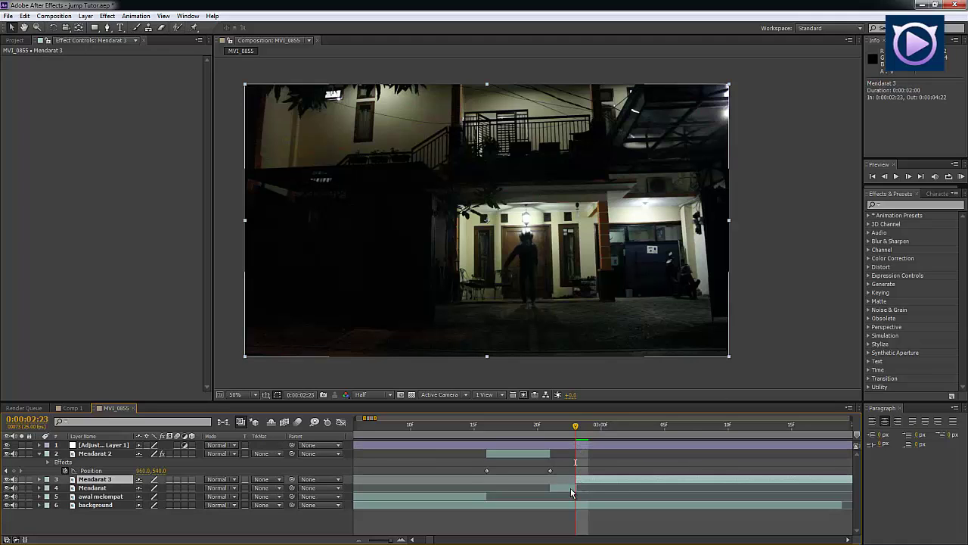
{"action": "key", "text": "ctrl+Up"}
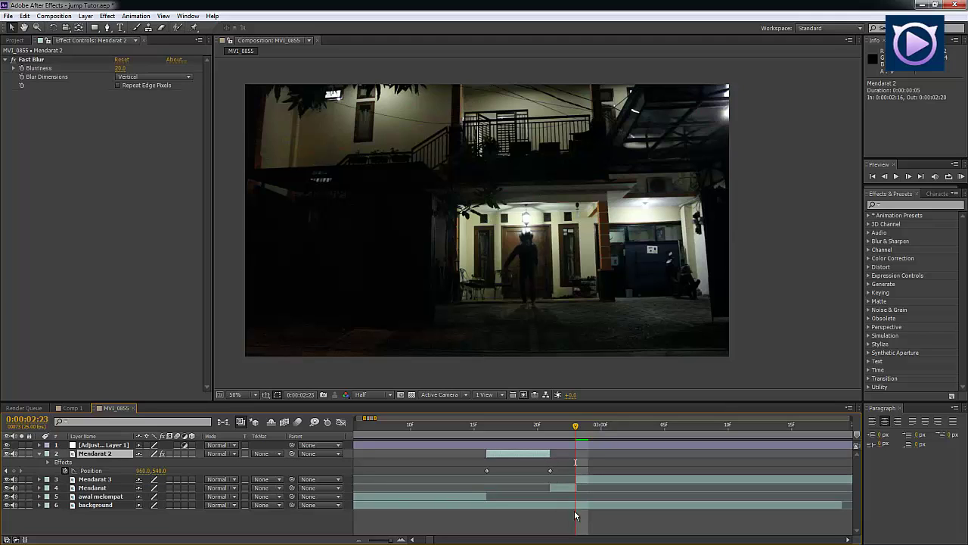
{"action": "key", "text": "ctrl+Up"}
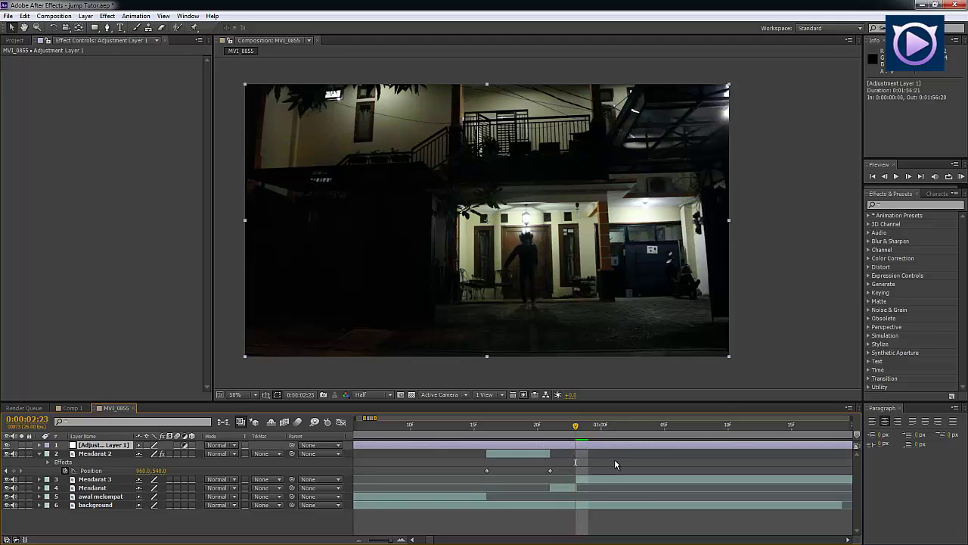
{"action": "left_click", "coordinate": [894, 205]}
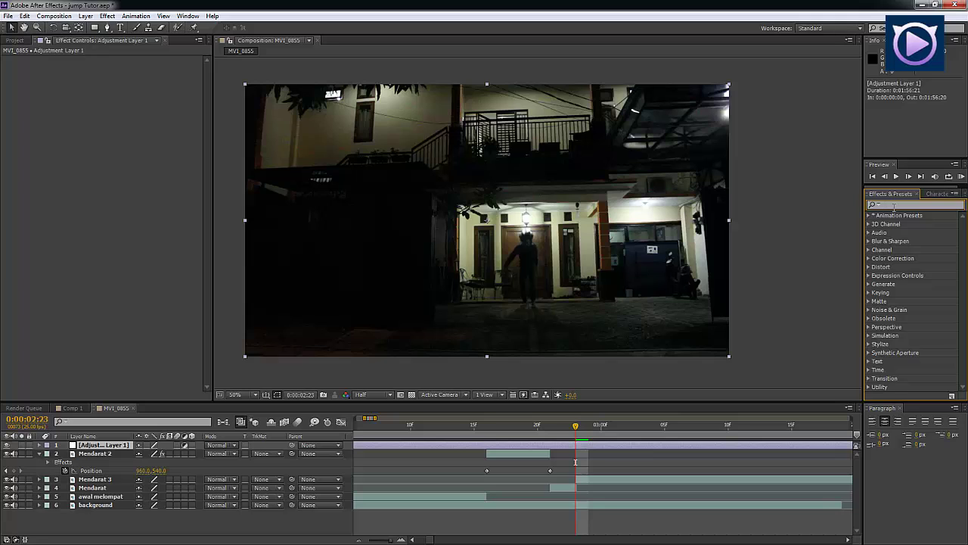
{"action": "type", "text": "rip"}
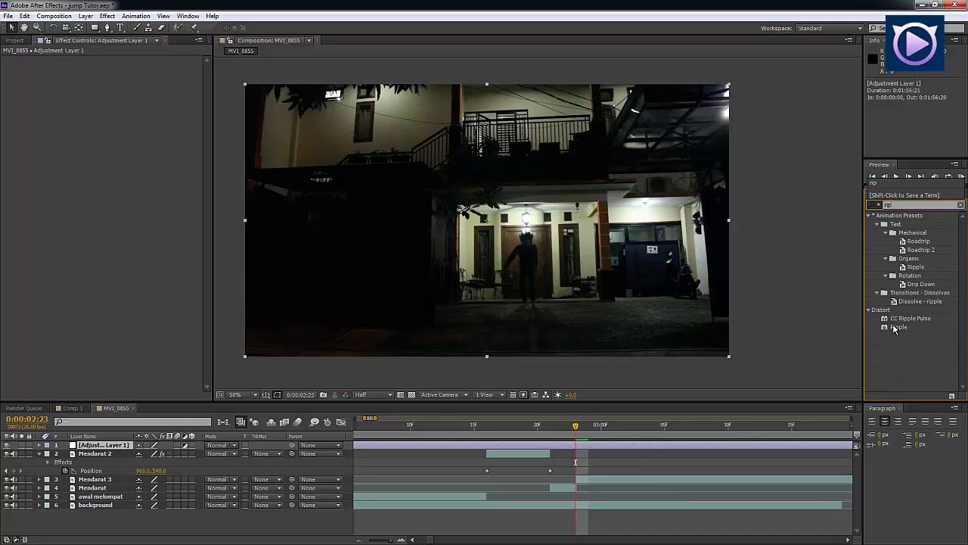
{"action": "left_click_drag", "start_coordinate": [894, 330], "coordinate": [580, 444]}
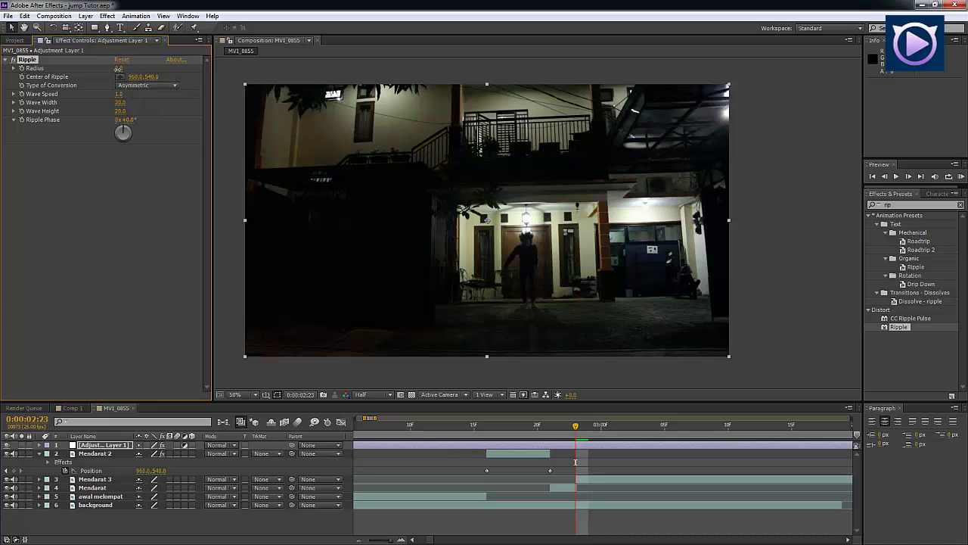
Set the Ripple radius to 33 and move its center to the ground below the figure, about 1128, 900.
{"action": "left_click_drag", "start_coordinate": [119, 69], "coordinate": [132, 68]}
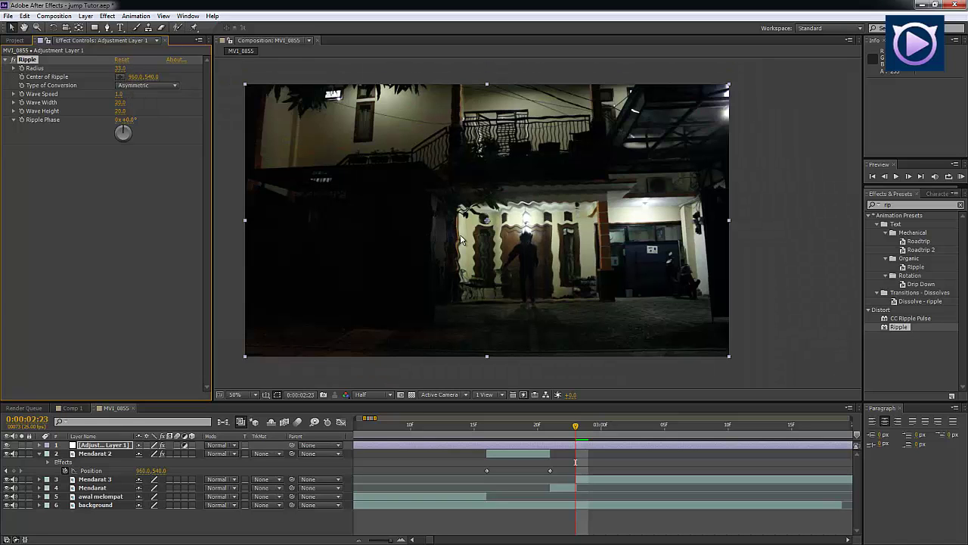
{"action": "left_click_drag", "start_coordinate": [484, 225], "coordinate": [528, 314]}
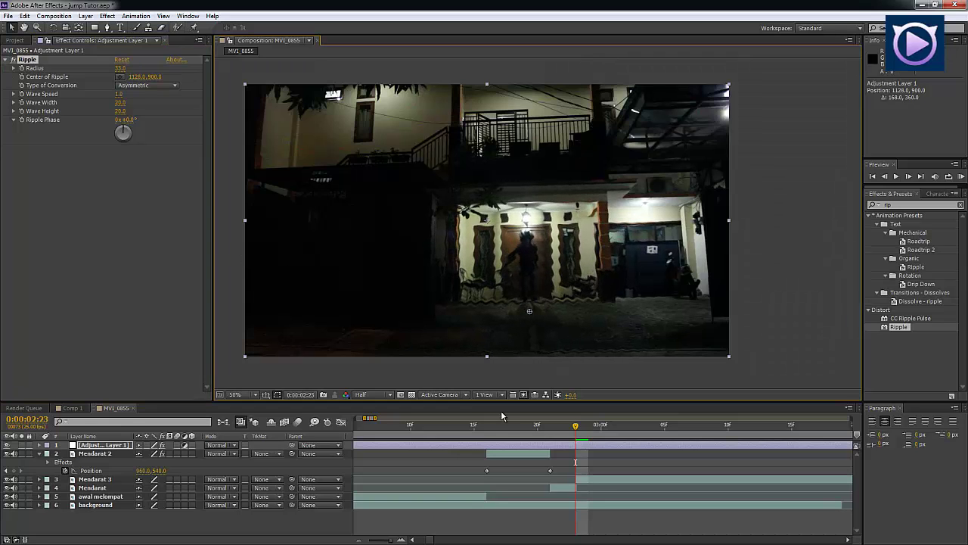
Split the adjustment layer at 0:00:02:23 and delete the part before the landing.
{"action": "left_click", "coordinate": [575, 448]}
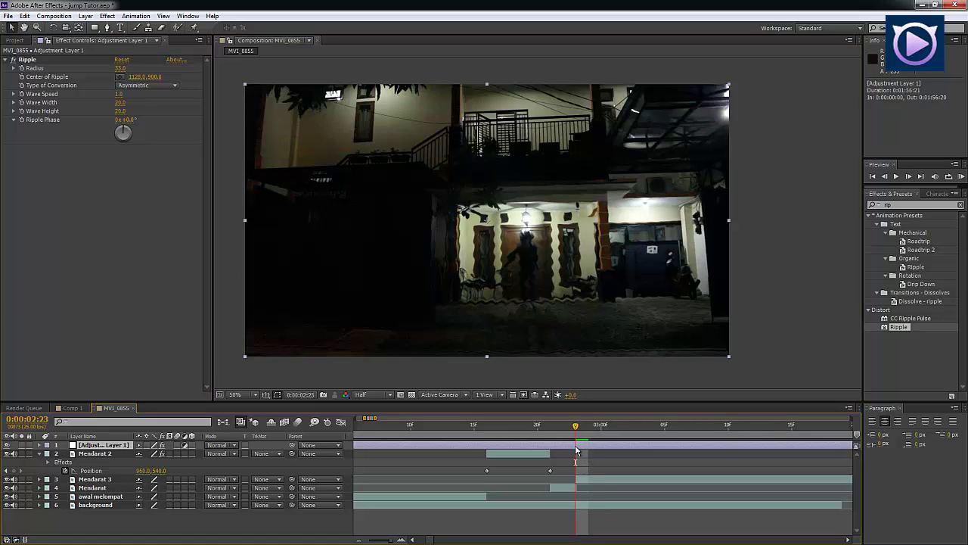
{"action": "key", "text": "ctrl+d"}
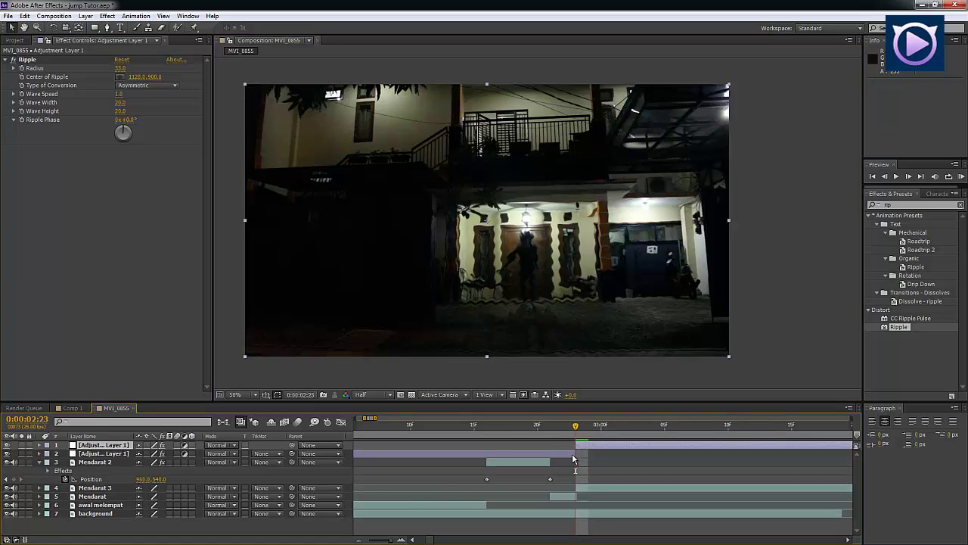
{"action": "left_click", "coordinate": [573, 454]}
{"action": "key", "text": "Delete"}
Preview the landing with the ripple and return to 0:00:02:23.
{"action": "key", "text": "Page_Up"}
{"action": "key", "text": "Page_Up"}
{"action": "key", "text": "Page_Up"}
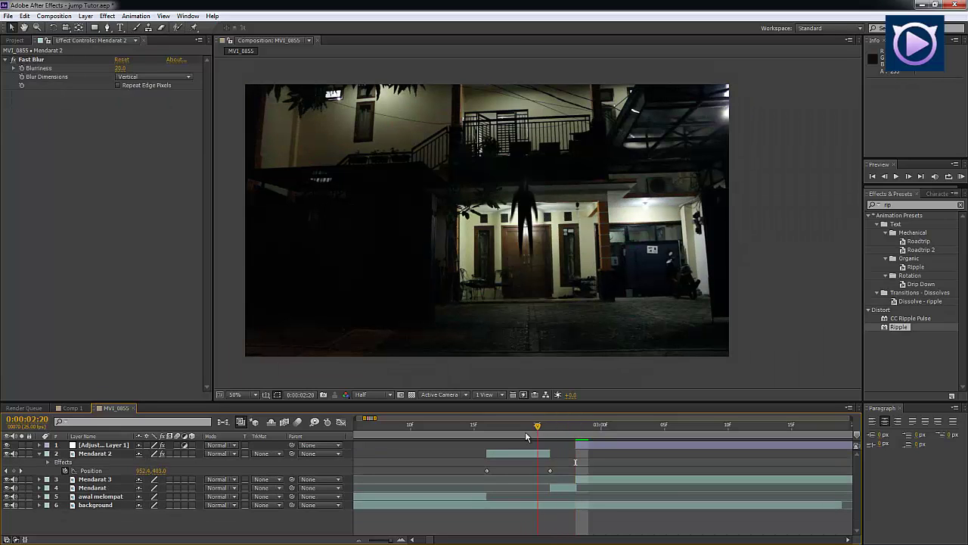
{"action": "key", "text": "space"}
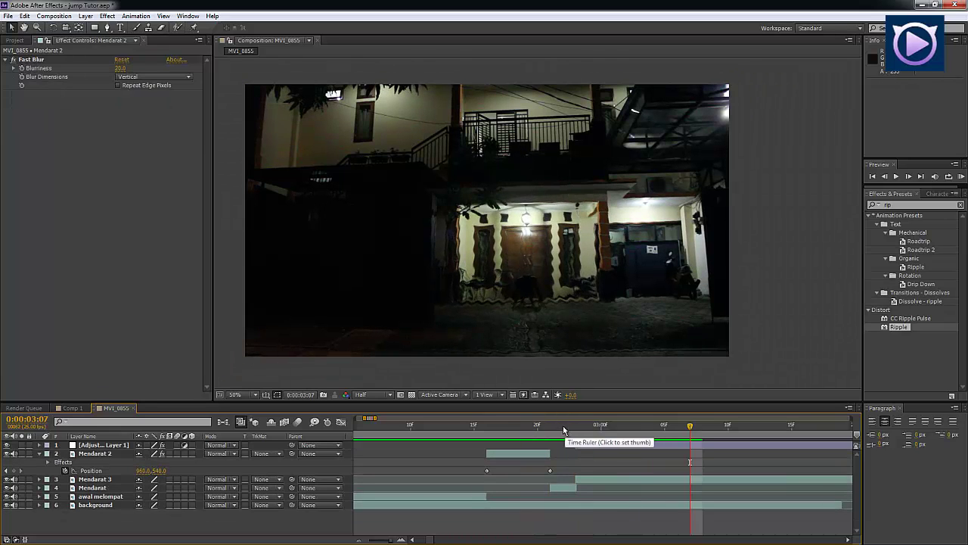
{"action": "mouse_move", "coordinate": [563, 425]}
{"action": "left_mouse_down"}
{"action": "mouse_move", "coordinate": [522, 423]}
{"action": "mouse_move", "coordinate": [576, 426]}
{"action": "left_mouse_up"}
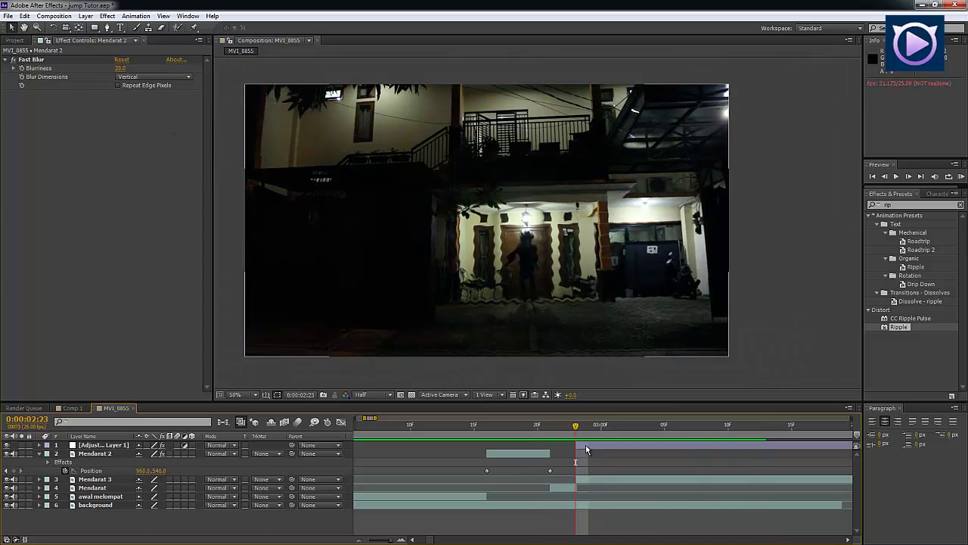
Try a higher Ripple wave speed on the adjustment layer and undo the change.
{"action": "left_click", "coordinate": [588, 448]}
{"action": "left_click_drag", "start_coordinate": [120, 95], "coordinate": [196, 97]}
{"action": "key", "text": "ctrl+z"}
{"action": "key", "text": "ctrl+z"}
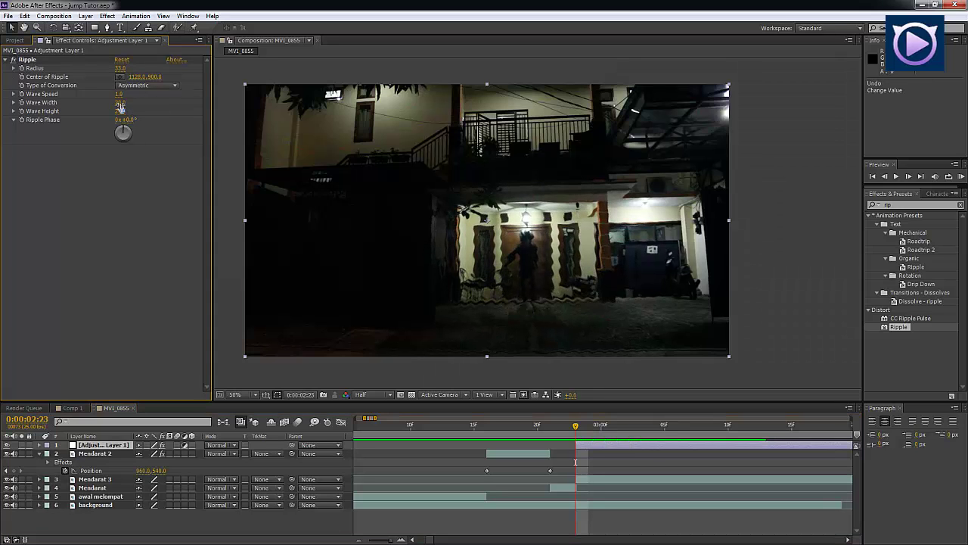
Set the Ripple wave width to 100 on the adjustment layer and preview the landing.
{"action": "key", "text": "ctrl+z"}
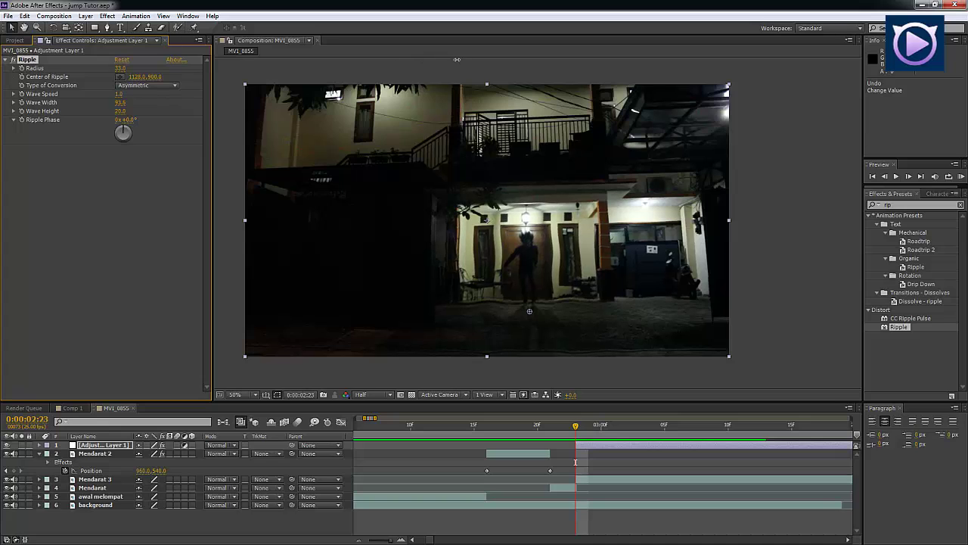
{"action": "left_click", "coordinate": [620, 526]}
{"action": "left_click", "coordinate": [433, 424]}
{"action": "key", "text": "space"}
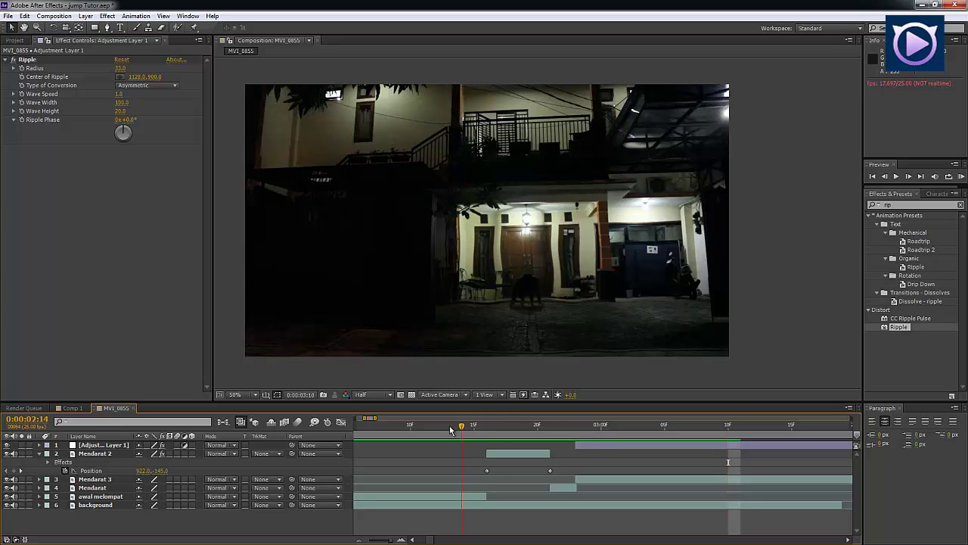
{"action": "left_click", "coordinate": [605, 430]}
{"action": "left_click_drag", "start_coordinate": [597, 432], "coordinate": [523, 449]}
{"action": "key", "text": "space"}
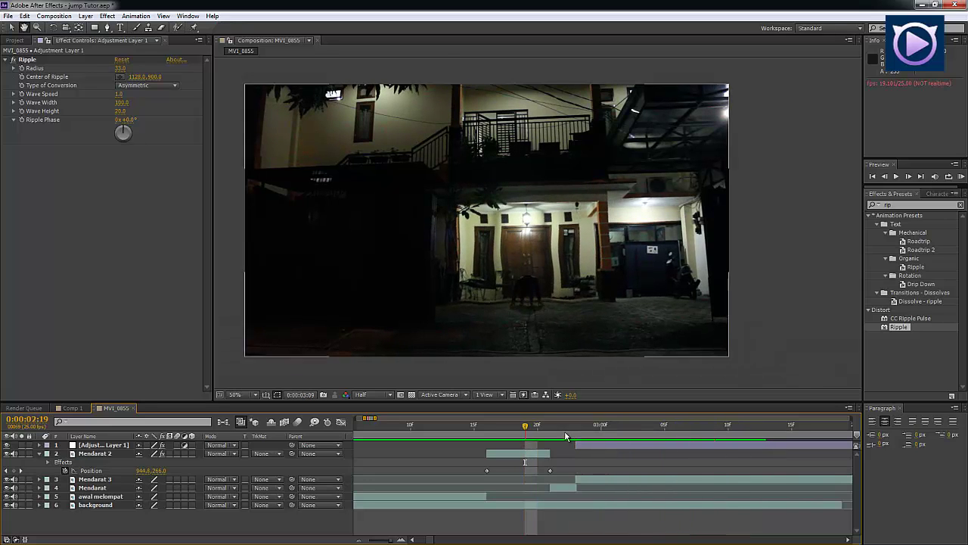
Split the adjustment layer at 0:00:03:12, delete the part after it and preview the shortened ripple.
{"action": "scroll", "coordinate": [549, 472], "scroll_direction": "down", "scroll_amount": 2}
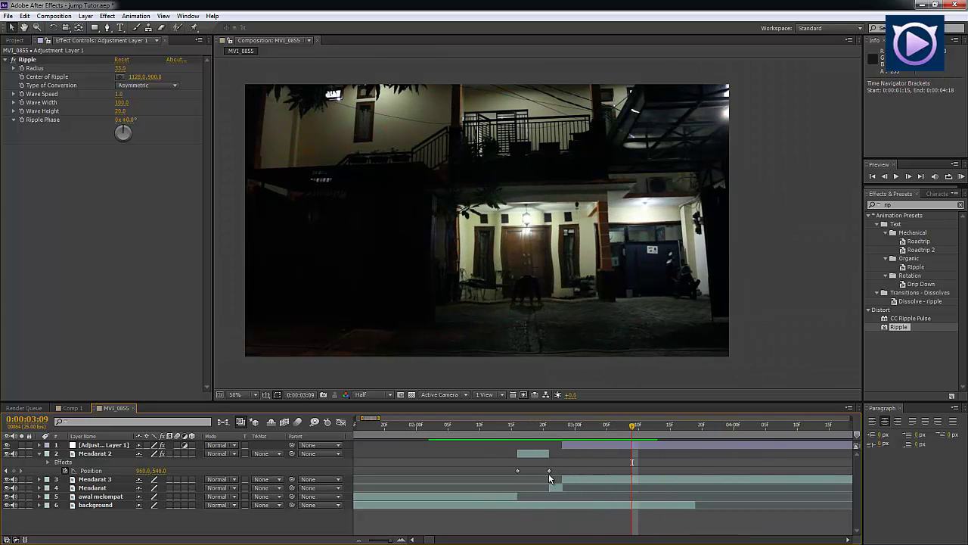
{"action": "left_click_drag", "start_coordinate": [613, 429], "coordinate": [602, 431]}
{"action": "left_click", "coordinate": [600, 444]}
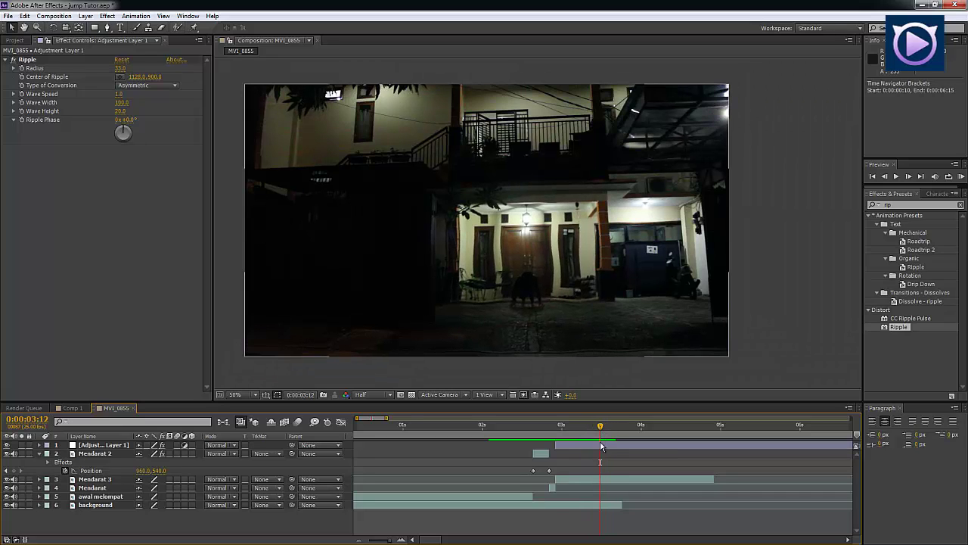
{"action": "key", "text": "ctrl+shift+d"}
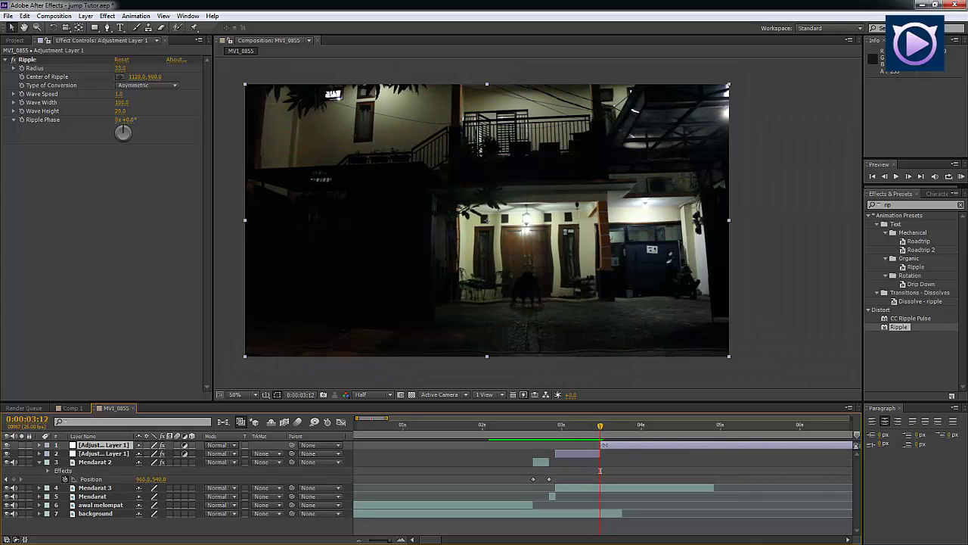
{"action": "key", "text": "Delete"}
{"action": "left_click", "coordinate": [499, 428]}
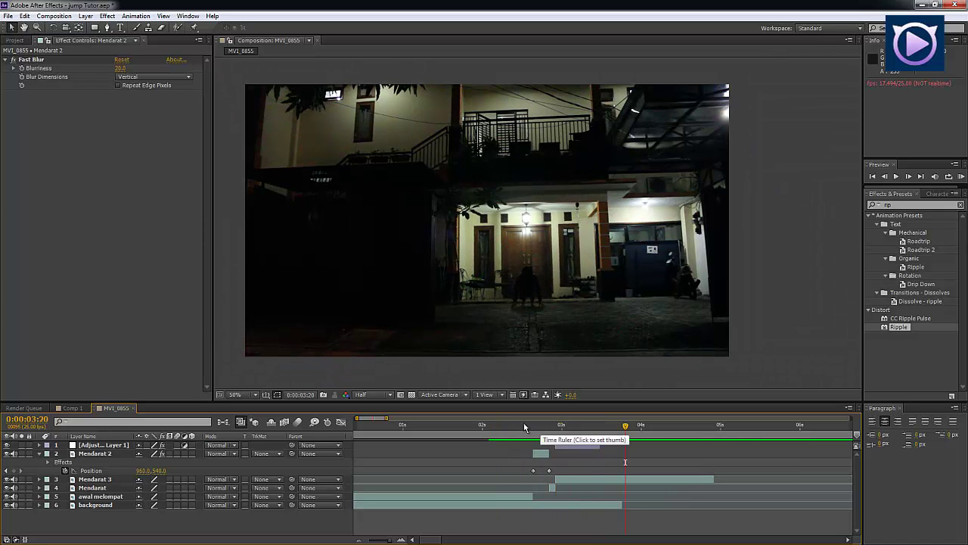
{"action": "left_click", "coordinate": [525, 425]}
Trim the end of the adjustment layer to 0:00:03:08 and preview the jump from 0:00:02:00.
{"action": "left_click_drag", "start_coordinate": [531, 426], "coordinate": [587, 429]}
{"action": "left_click", "coordinate": [588, 446]}
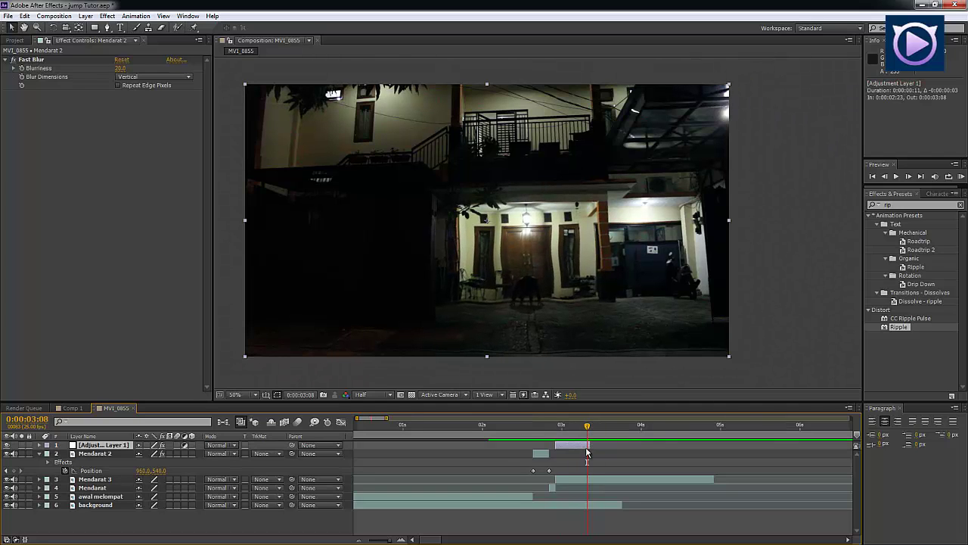
{"action": "left_click", "coordinate": [481, 426]}
{"action": "key", "text": "space"}
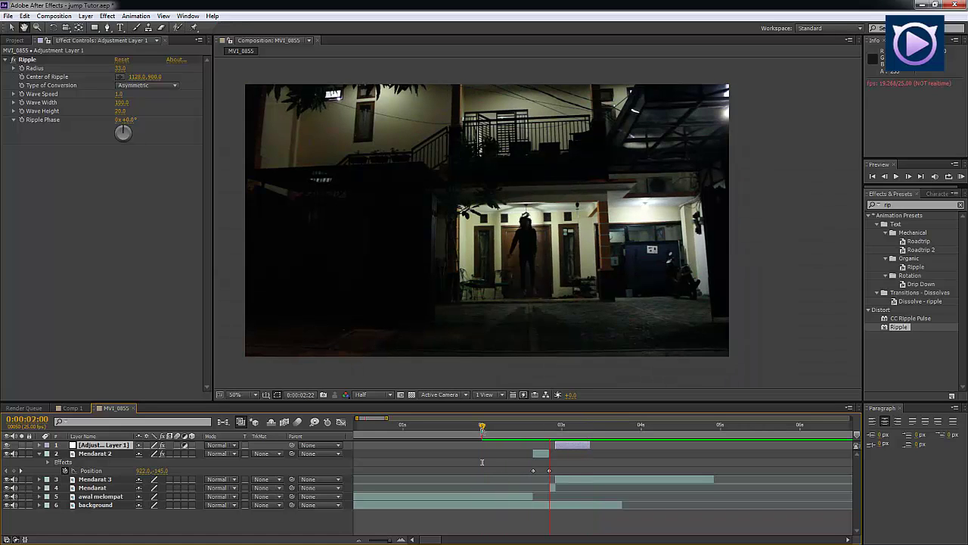
Keyframe the adjustment layer's Opacity from 100% at 0:00:02:23 to 0% at 0:00:03:08.
{"action": "mouse_move", "coordinate": [553, 428]}
{"action": "left_mouse_down"}
{"action": "mouse_move", "coordinate": [512, 428]}
{"action": "mouse_move", "coordinate": [556, 429]}
{"action": "left_mouse_up"}
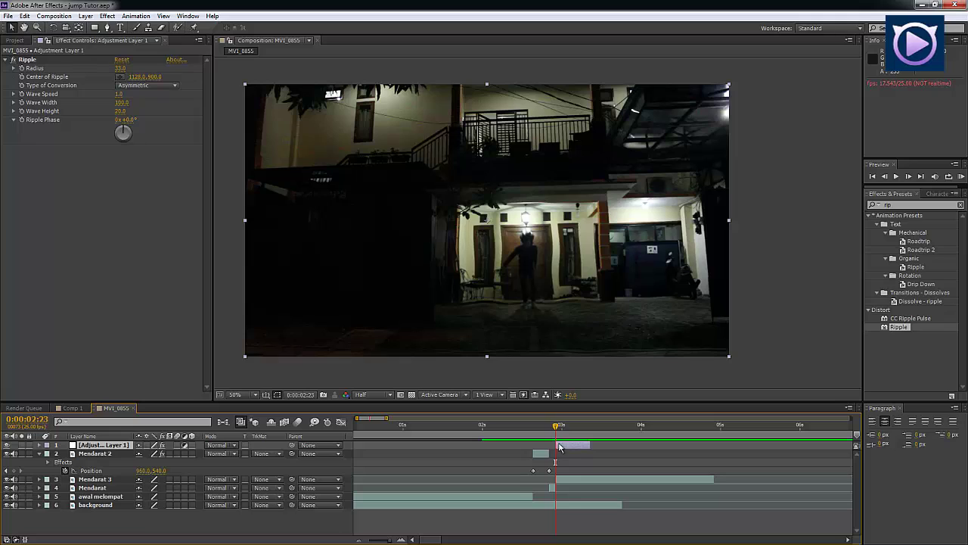
{"action": "left_click", "coordinate": [560, 448]}
{"action": "key", "text": "t"}
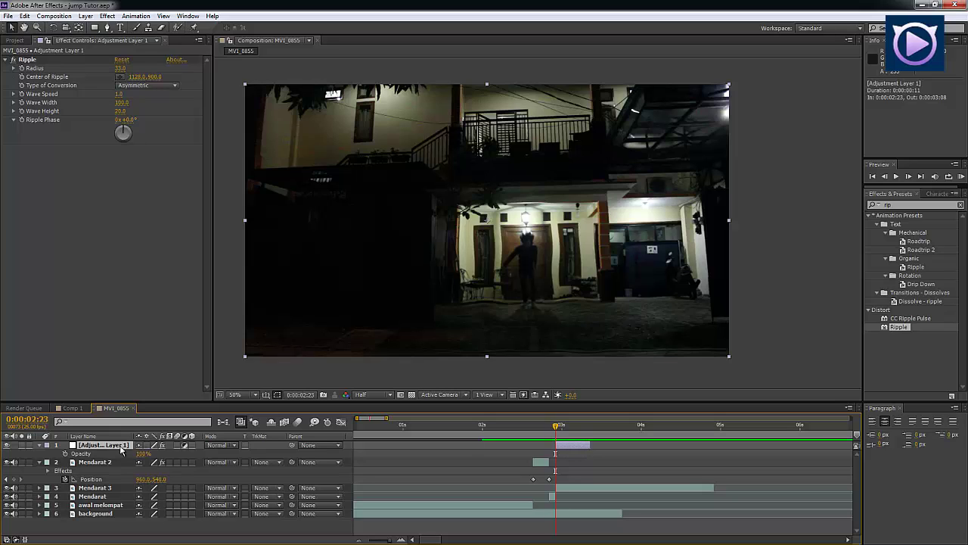
{"action": "left_click", "coordinate": [65, 453]}
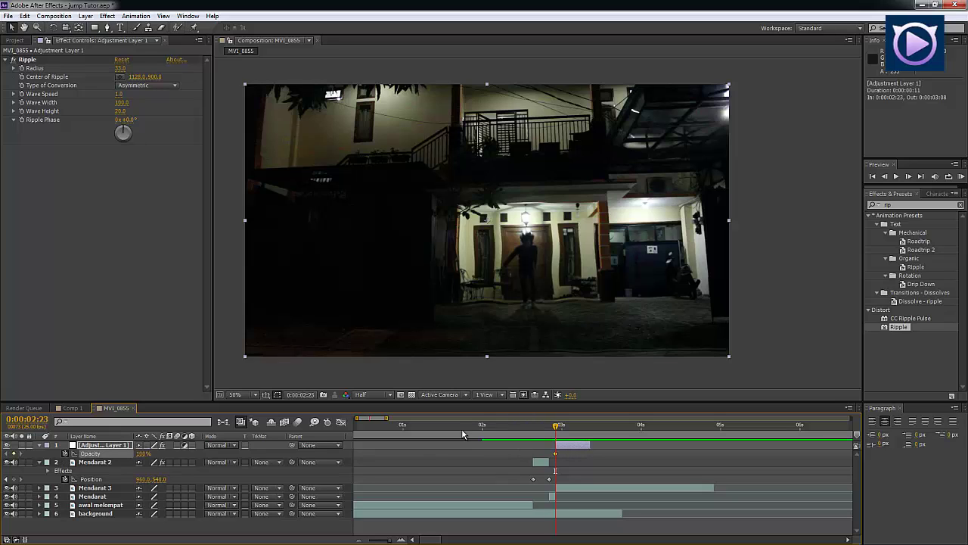
{"action": "left_click_drag", "start_coordinate": [561, 427], "coordinate": [587, 429]}
{"action": "left_click_drag", "start_coordinate": [144, 454], "coordinate": [68, 454]}
{"action": "left_click", "coordinate": [643, 506]}
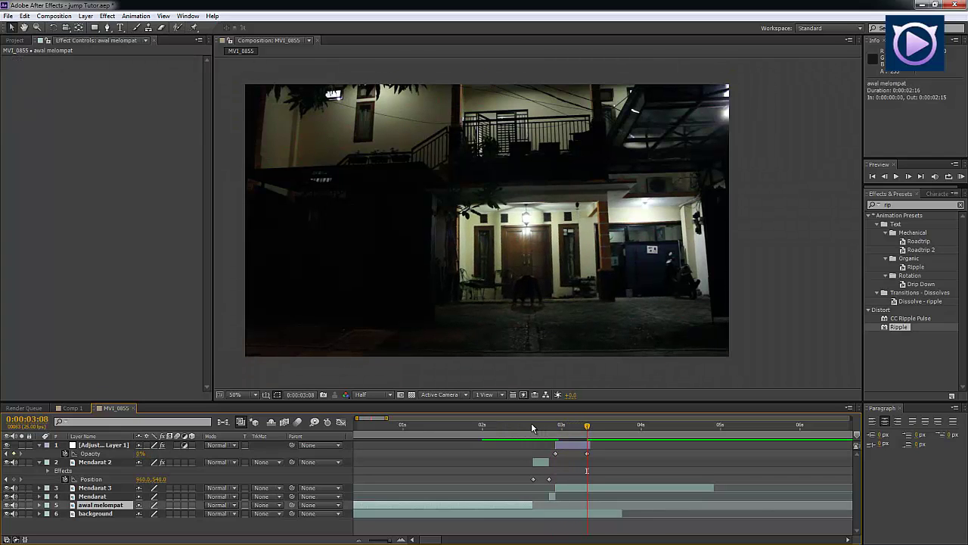
Preview the fading ripple from 0:00:02:15 and check the footage after the landing up to 0:00:03:23.
{"action": "left_click", "coordinate": [531, 424]}
{"action": "key", "text": "space"}
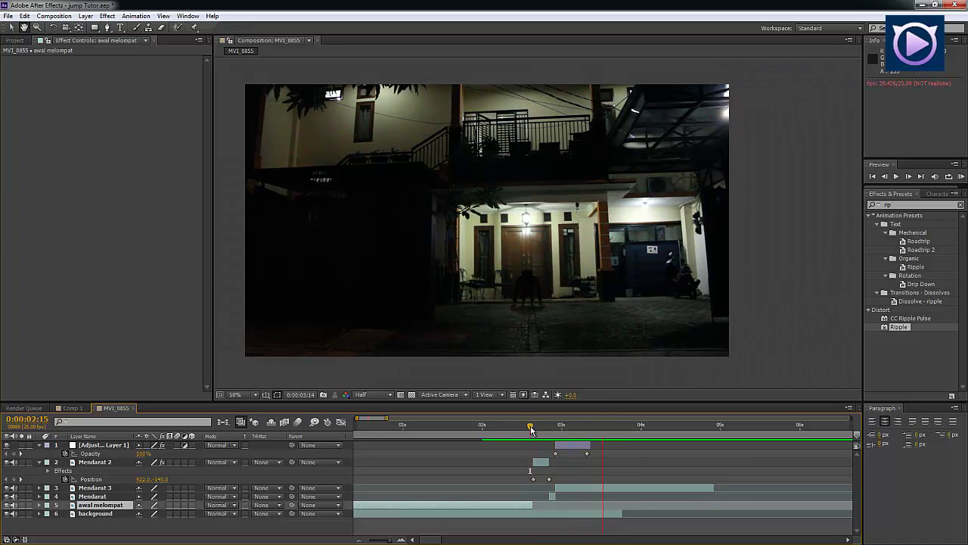
{"action": "key", "text": "space"}
{"action": "scroll", "coordinate": [562, 442], "scroll_direction": "down", "scroll_amount": 3}
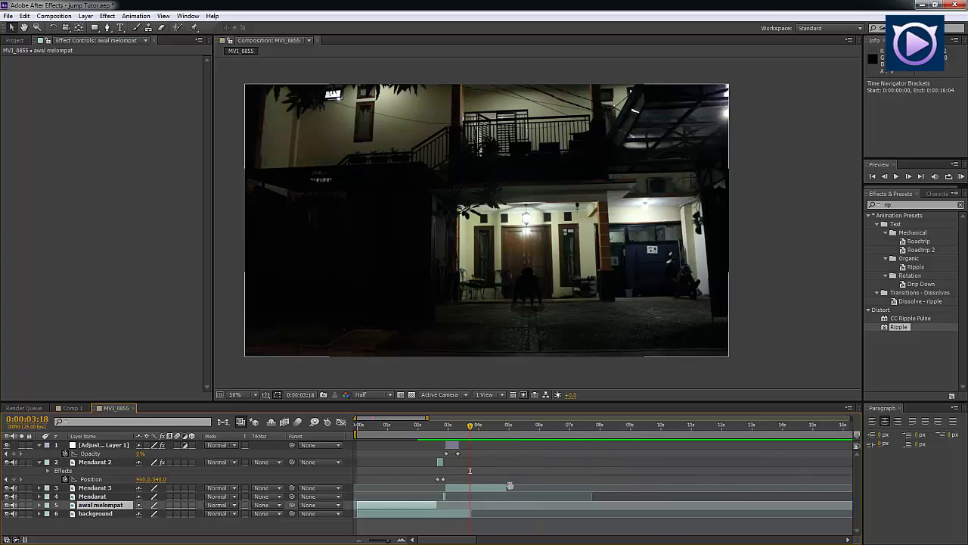
{"action": "mouse_move", "coordinate": [471, 425]}
{"action": "left_mouse_down"}
{"action": "mouse_move", "coordinate": [513, 427]}
{"action": "mouse_move", "coordinate": [413, 428]}
{"action": "mouse_move", "coordinate": [478, 432]}
{"action": "left_mouse_up"}
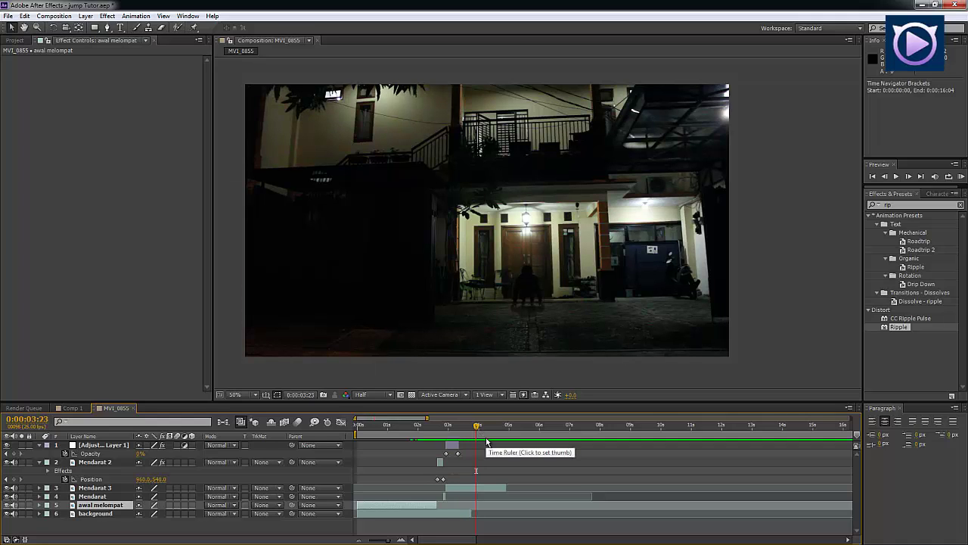
Create a new composition named "online jumping" with the HDV/HDTV 720 25 preset and a duration of 0:02:50:00.
{"action": "left_click", "coordinate": [39, 118]}
{"action": "left_click", "coordinate": [15, 41]}
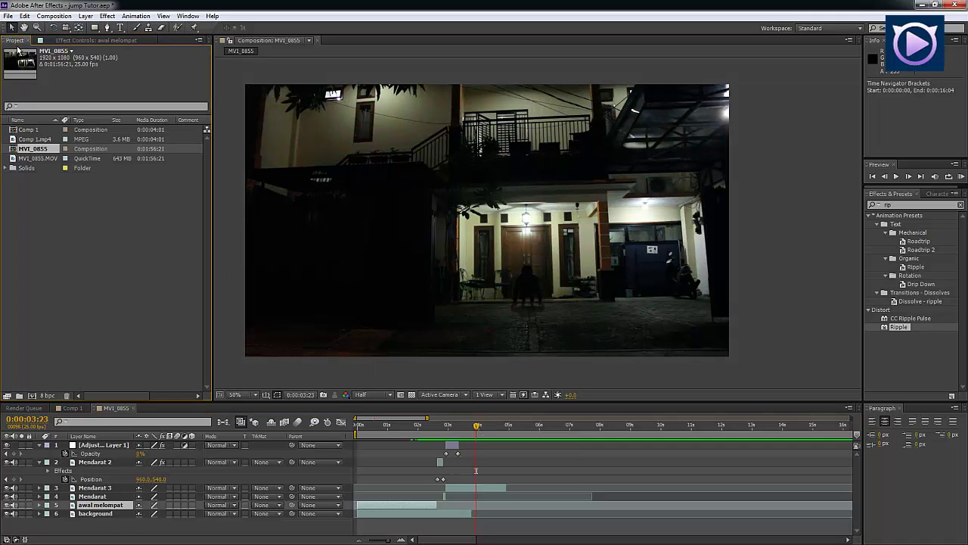
{"action": "right_click", "coordinate": [81, 231]}
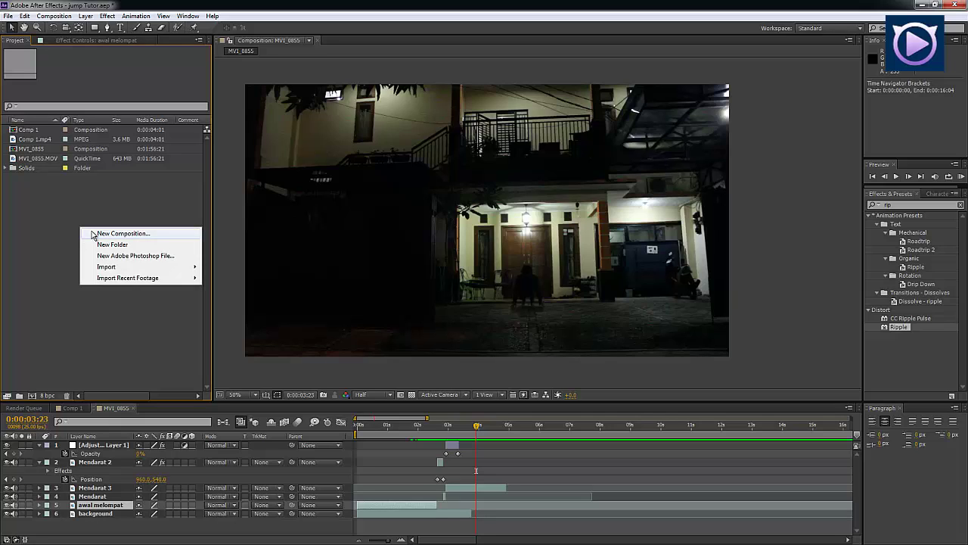
{"action": "left_click", "coordinate": [113, 233]}
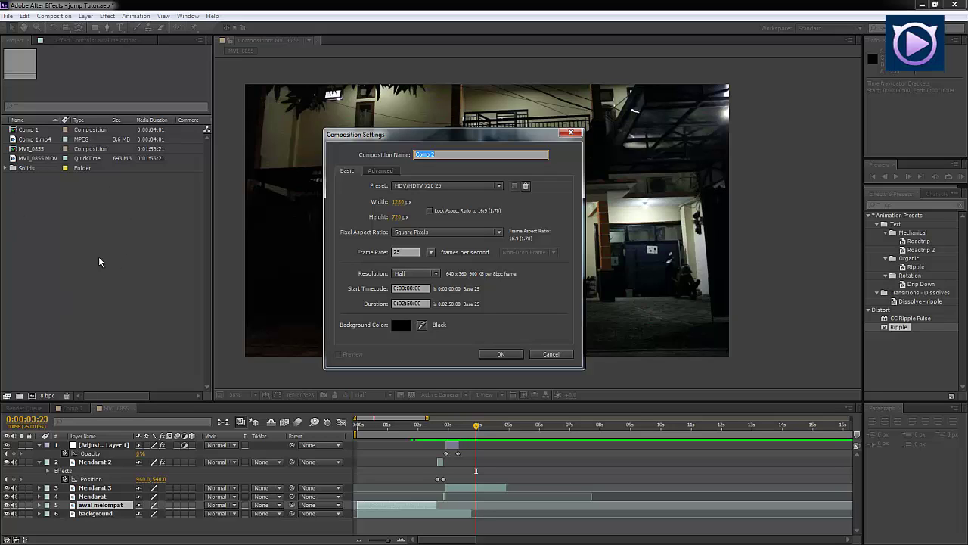
{"action": "left_click", "coordinate": [446, 185]}
{"action": "left_click", "coordinate": [445, 185]}
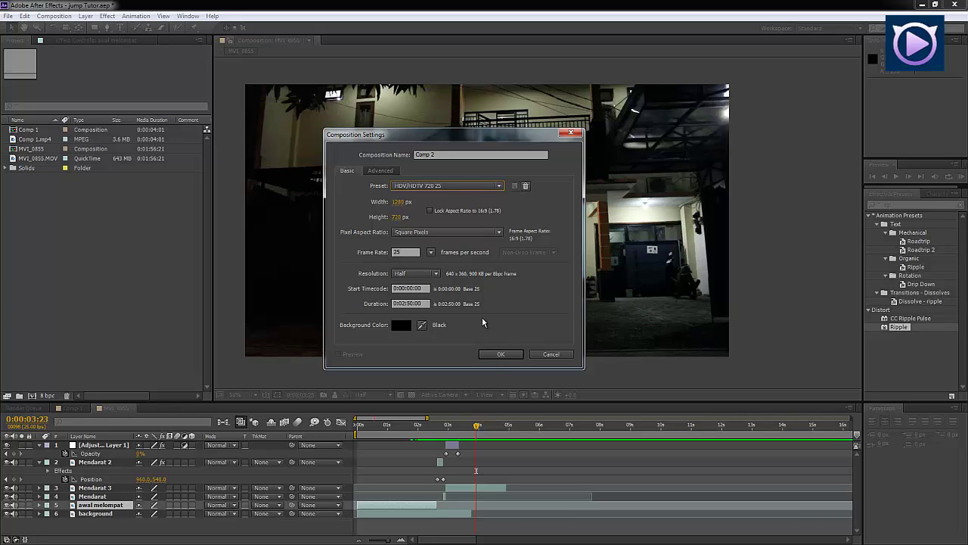
{"action": "left_click", "coordinate": [441, 153]}
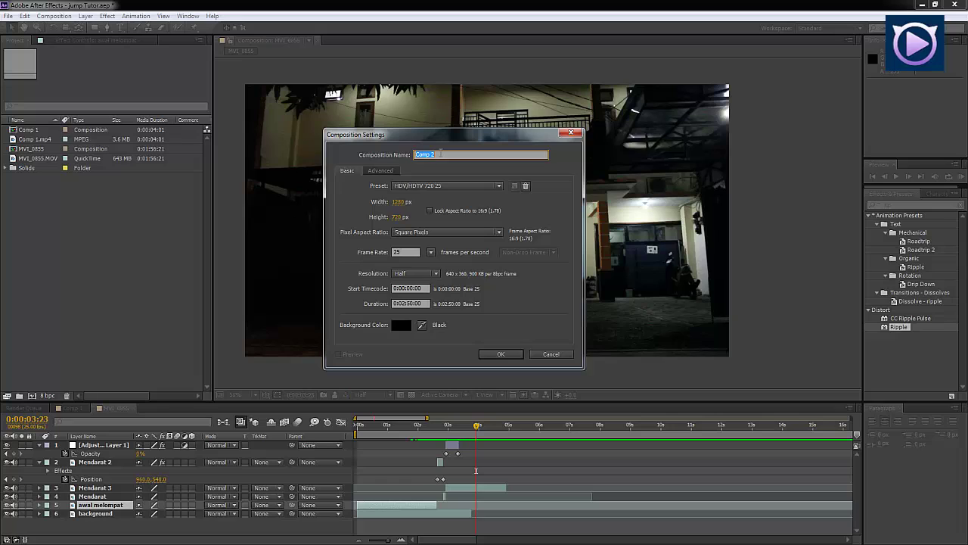
{"action": "type", "text": "online jumping"}
{"action": "key", "text": "Return"}
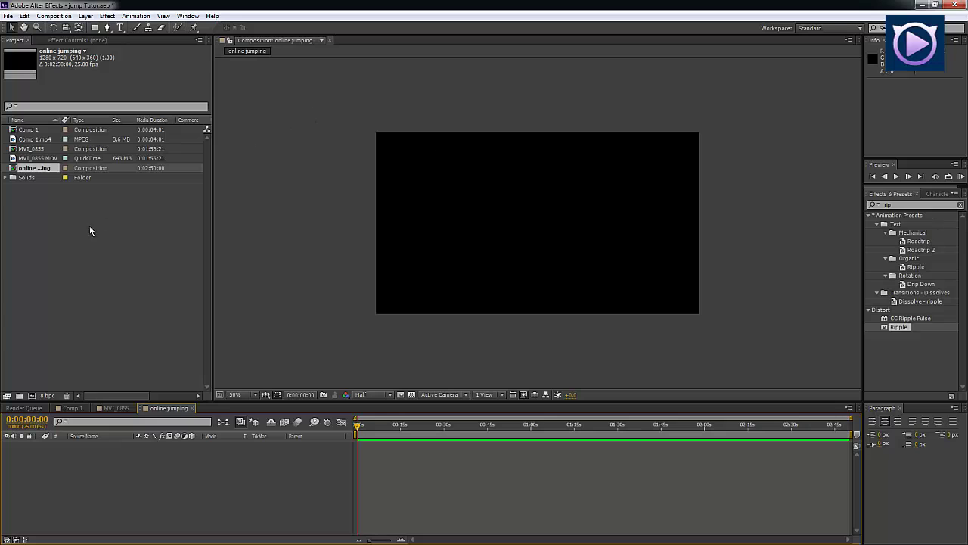
Add the MVI_0855 composition as a layer in the online jumping composition.
{"action": "left_click", "coordinate": [74, 236]}
{"action": "left_click", "coordinate": [125, 408]}
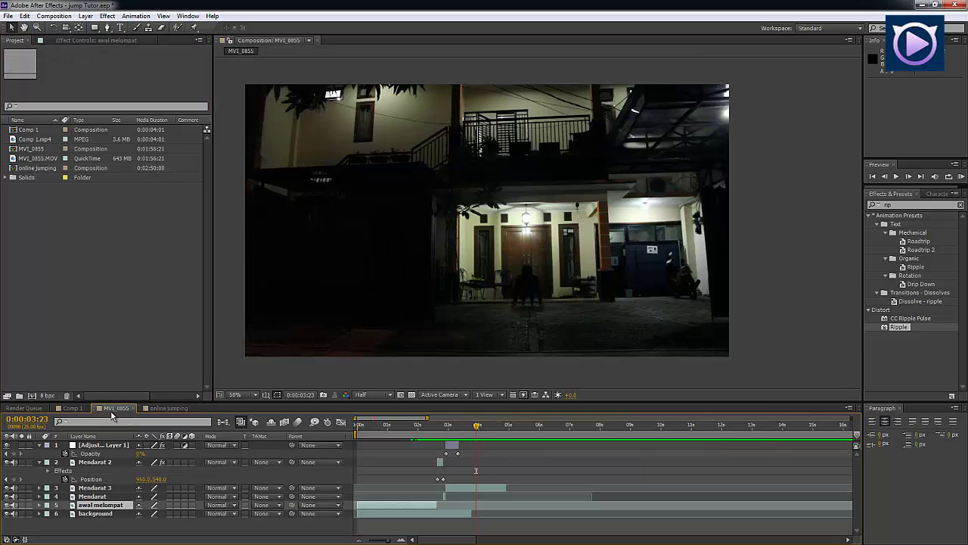
{"action": "left_click", "coordinate": [159, 408]}
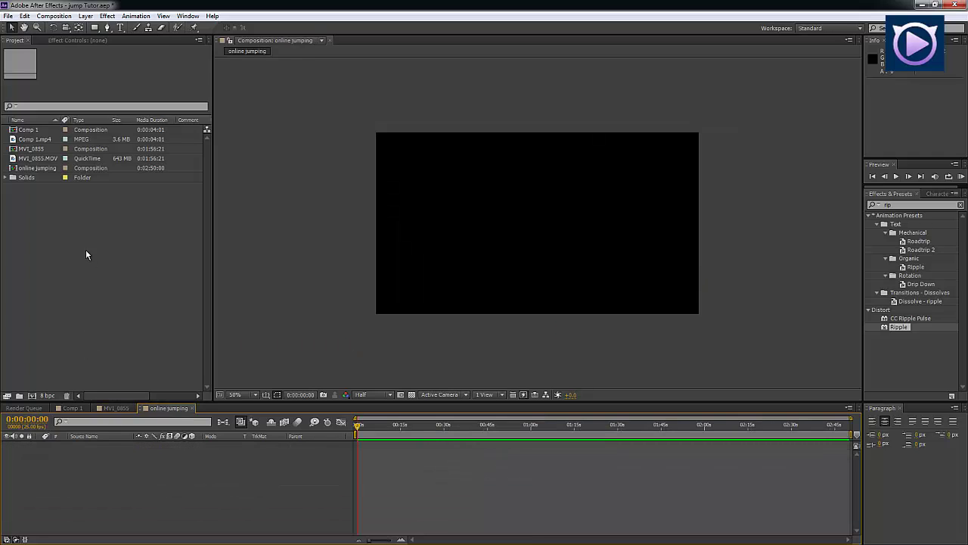
{"action": "left_click", "coordinate": [41, 149]}
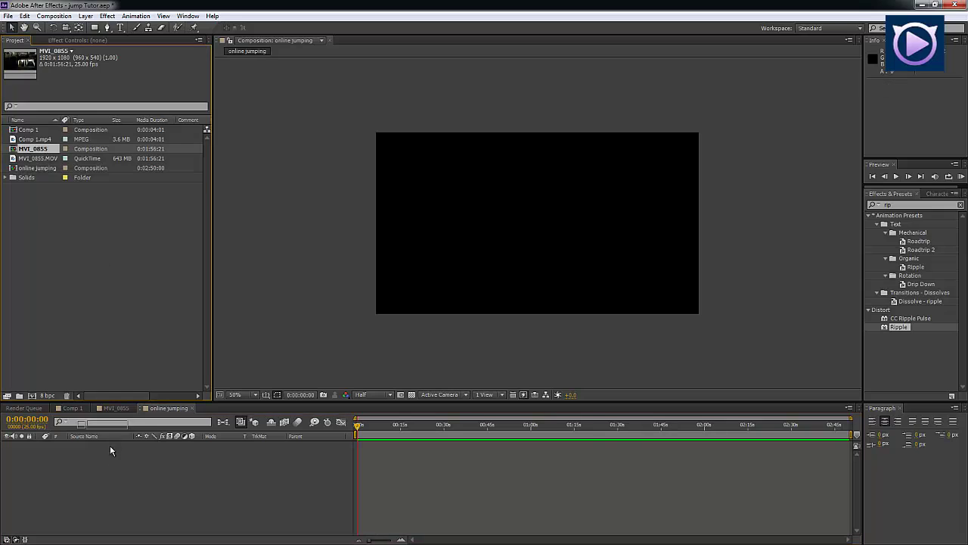
{"action": "left_click_drag", "start_coordinate": [110, 450], "coordinate": [111, 457]}
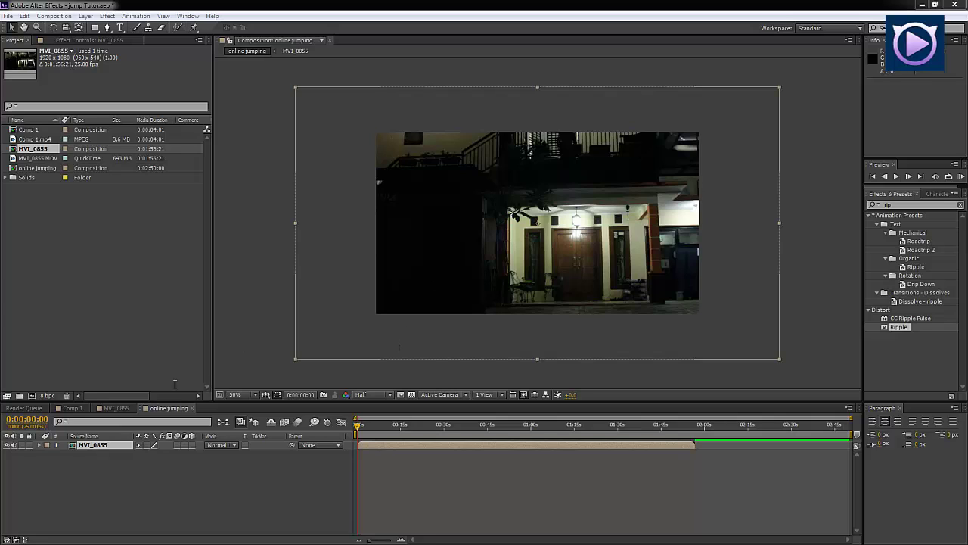
{"action": "left_click", "coordinate": [116, 472]}
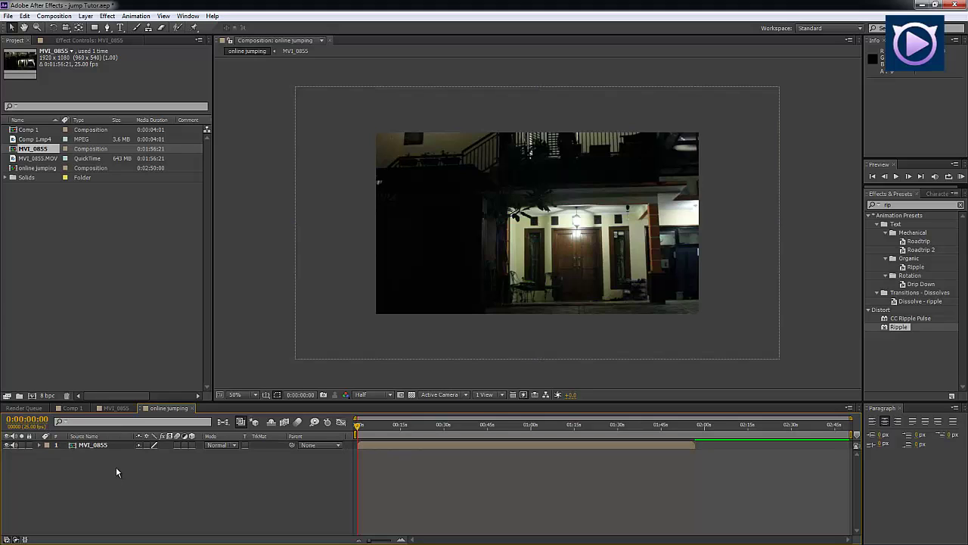
Try different framings of the MVI_0855 layer by moving it in the frame, ending at about 604, 418.
{"action": "left_click", "coordinate": [318, 265]}
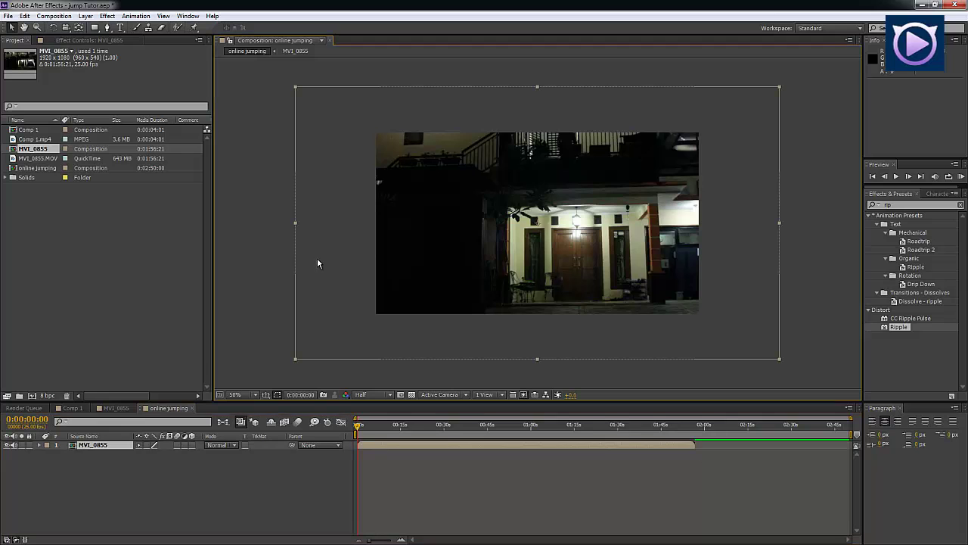
{"action": "left_click_drag", "start_coordinate": [319, 266], "coordinate": [297, 281]}
{"action": "key", "text": "ctrl+z"}
{"action": "left_click_drag", "start_coordinate": [478, 283], "coordinate": [472, 324]}
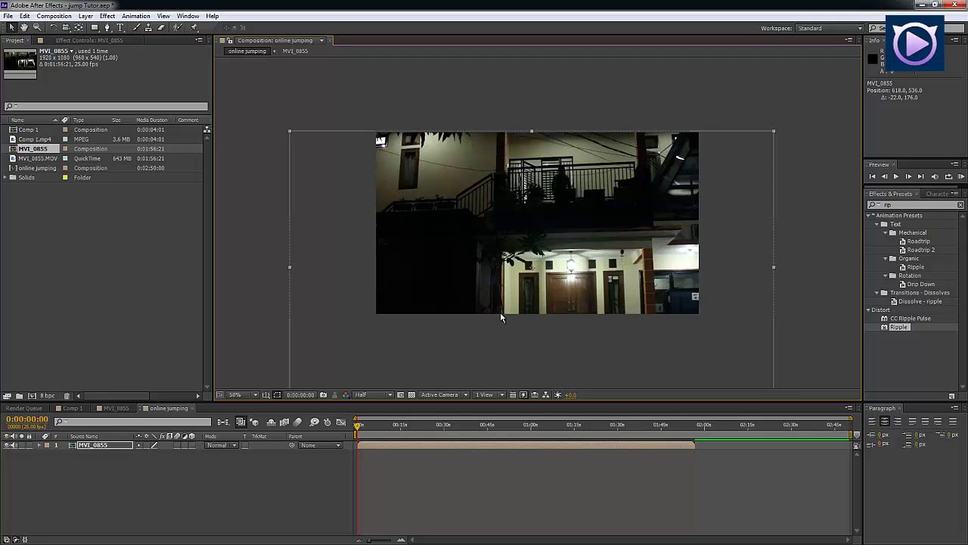
{"action": "left_click_drag", "start_coordinate": [500, 313], "coordinate": [492, 283]}
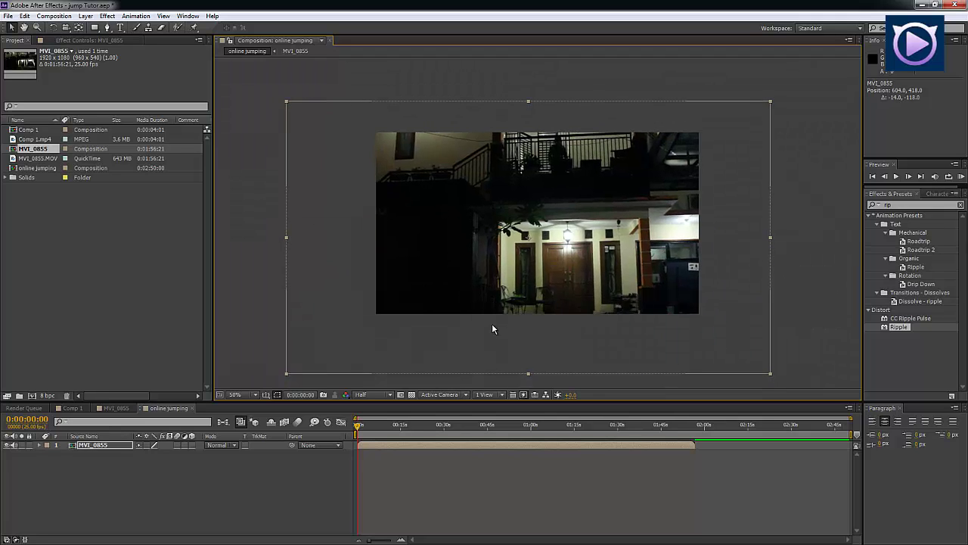
Keyframe the MVI_0855 layer's Position at 0:00:00:00 to about 592, 532, framing the balcony, and play to 0:00:01:24.
{"action": "left_click", "coordinate": [364, 445]}
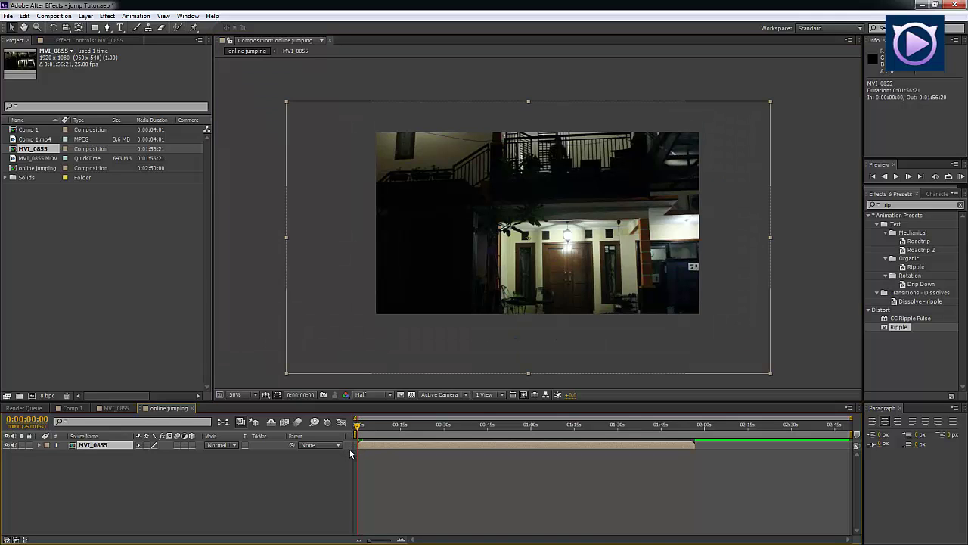
{"action": "key", "text": "p"}
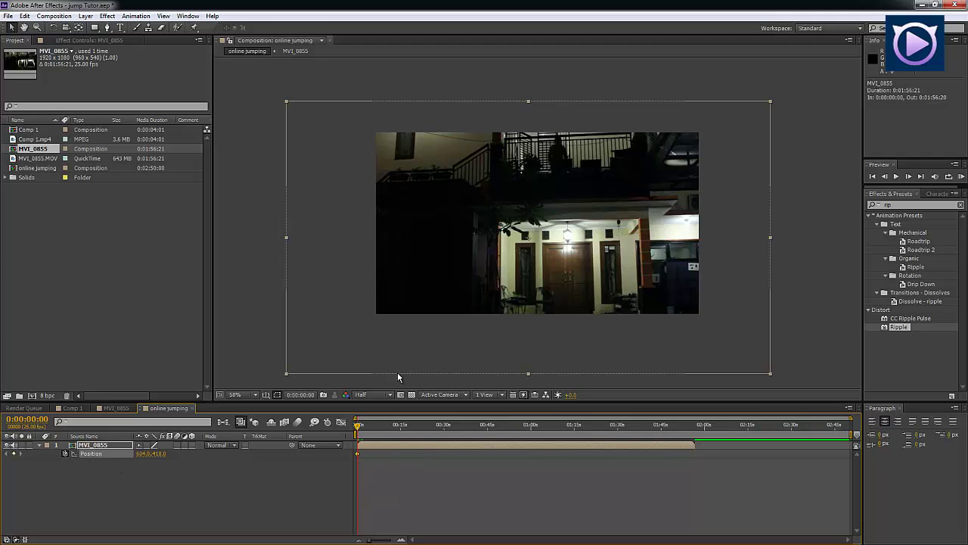
{"action": "left_click_drag", "start_coordinate": [397, 372], "coordinate": [401, 385]}
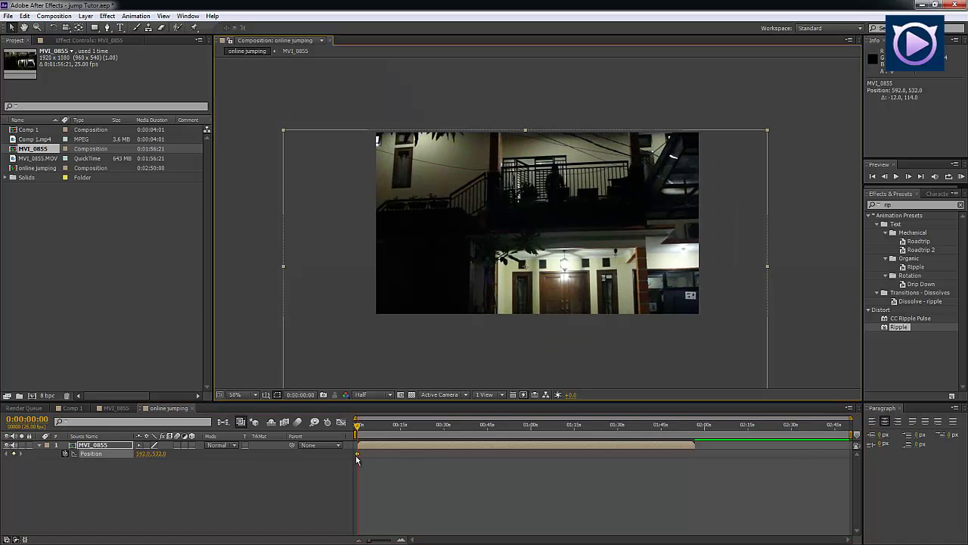
{"action": "key", "text": "space"}
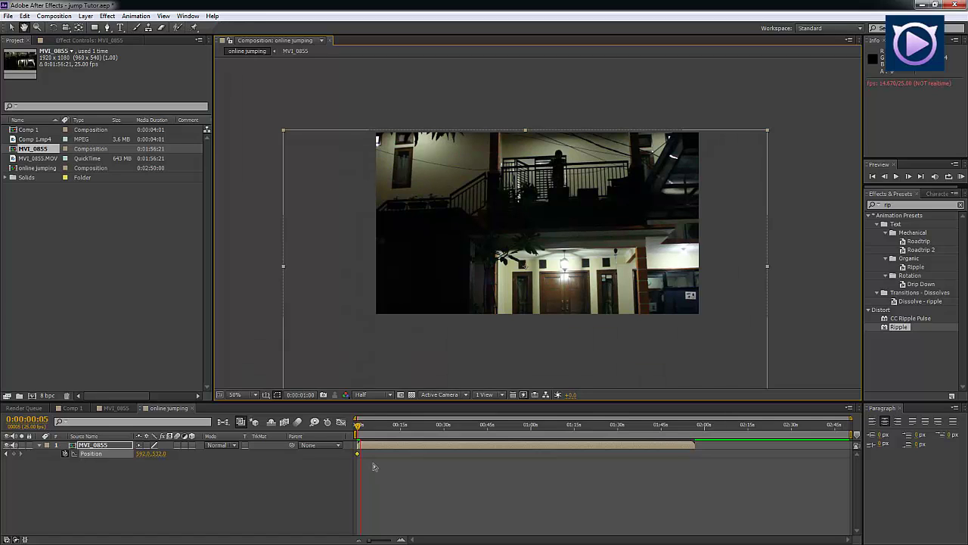
{"action": "key", "text": "space"}
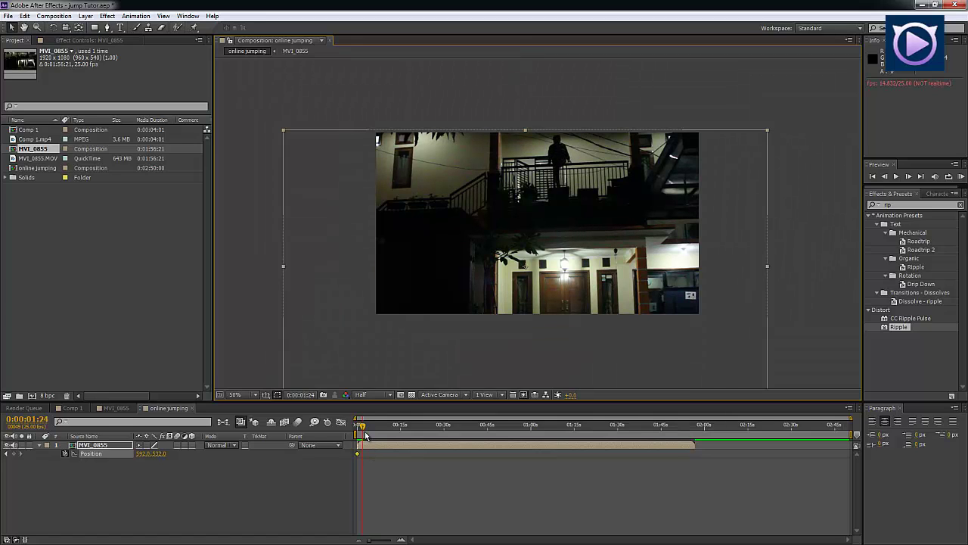
Keyframe the MVI_0855 layer's Position at 0:00:02:20 to 592, 318, moving the framing down towards the ground.
{"action": "left_click_drag", "start_coordinate": [371, 431], "coordinate": [366, 431]}
{"action": "key", "text": "equal"}
{"action": "key", "text": "equal"}
{"action": "key", "text": "equal"}
{"action": "key", "text": "equal"}
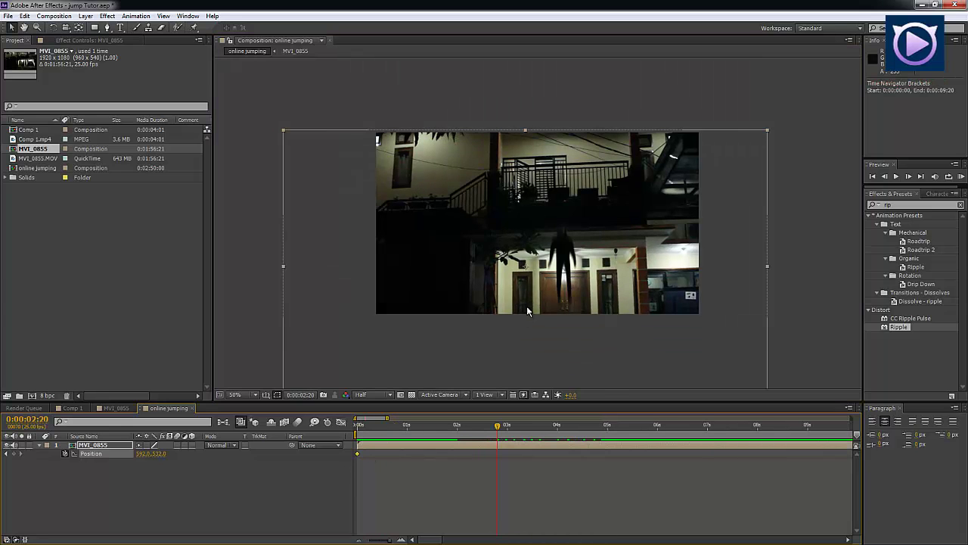
{"action": "left_click_drag", "start_coordinate": [525, 307], "coordinate": [526, 258]}
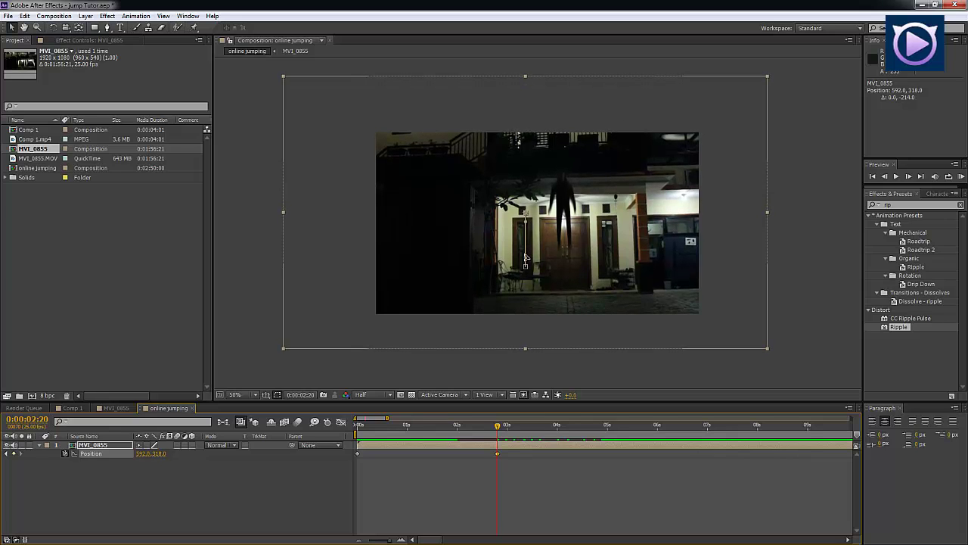
Play the move from the start and adjust the layer's Position keyframe at 0:00:02:20 to 592, 402.
{"action": "left_click", "coordinate": [360, 426]}
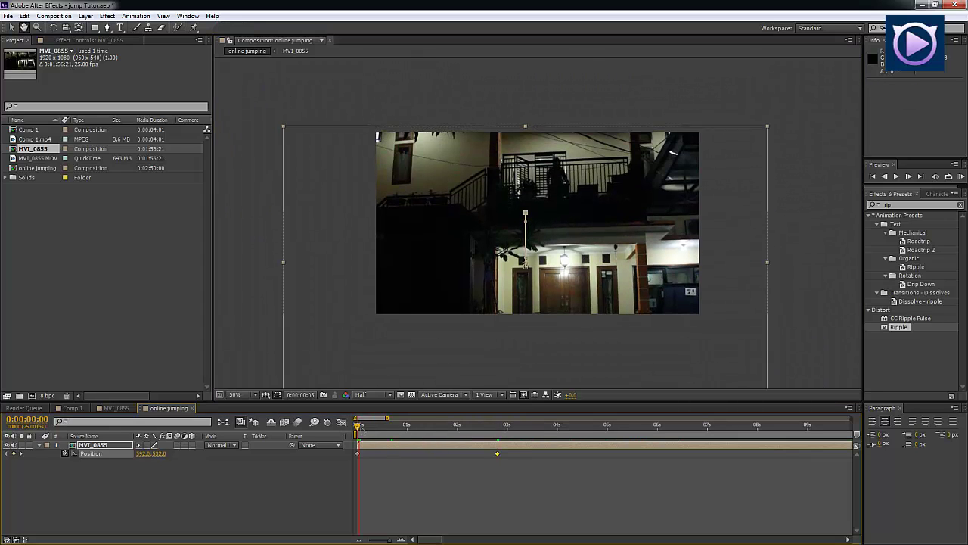
{"action": "key", "text": "space"}
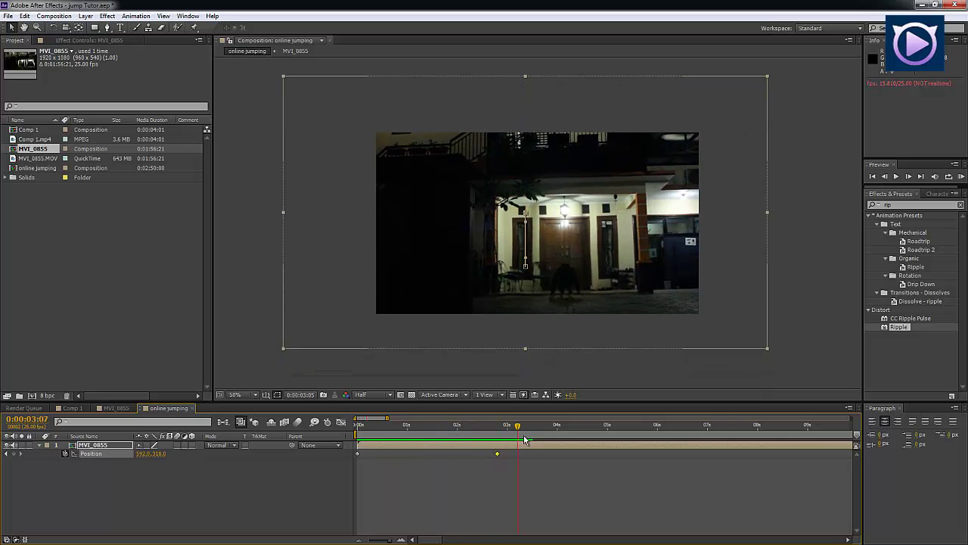
{"action": "key", "text": "space"}
{"action": "left_click_drag", "start_coordinate": [519, 282], "coordinate": [519, 306]}
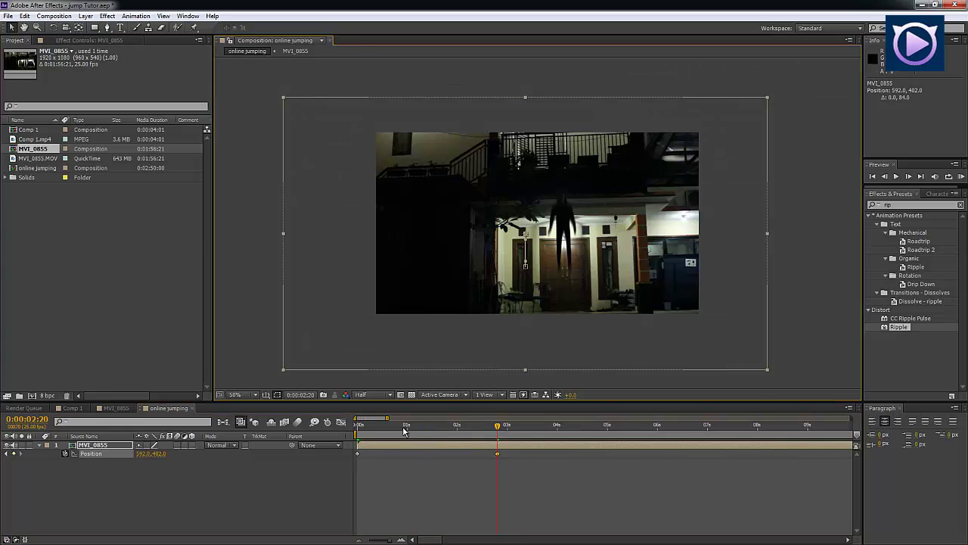
{"action": "key", "text": "space"}
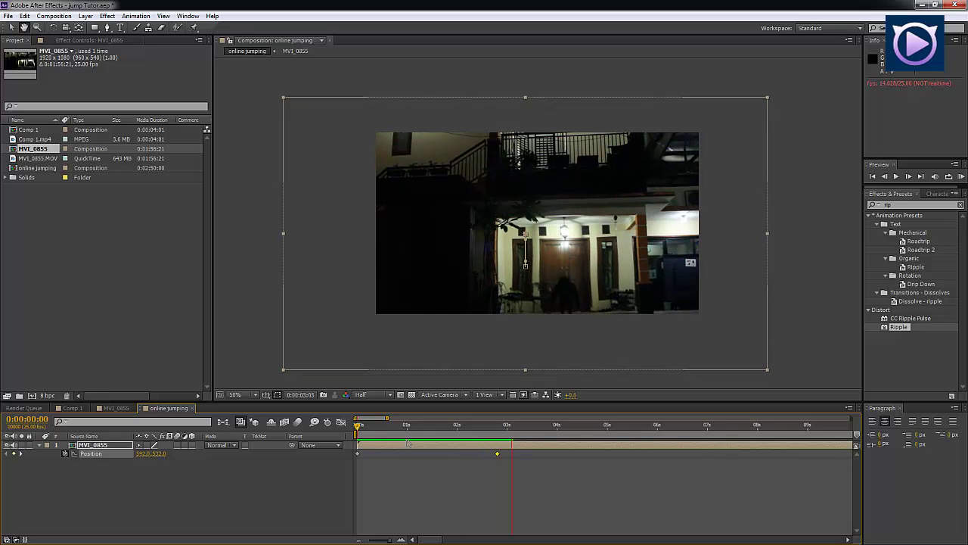
Add a Scale keyframe of 100% to the MVI_0855 layer at 0:00:02:20.
{"action": "left_click", "coordinate": [496, 427]}
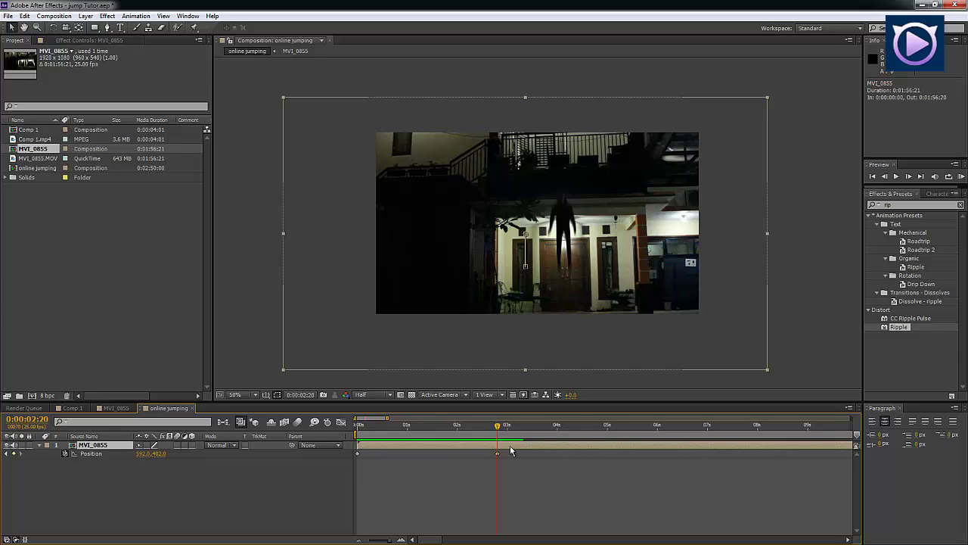
{"action": "key", "text": "s"}
{"action": "left_click", "coordinate": [66, 453]}
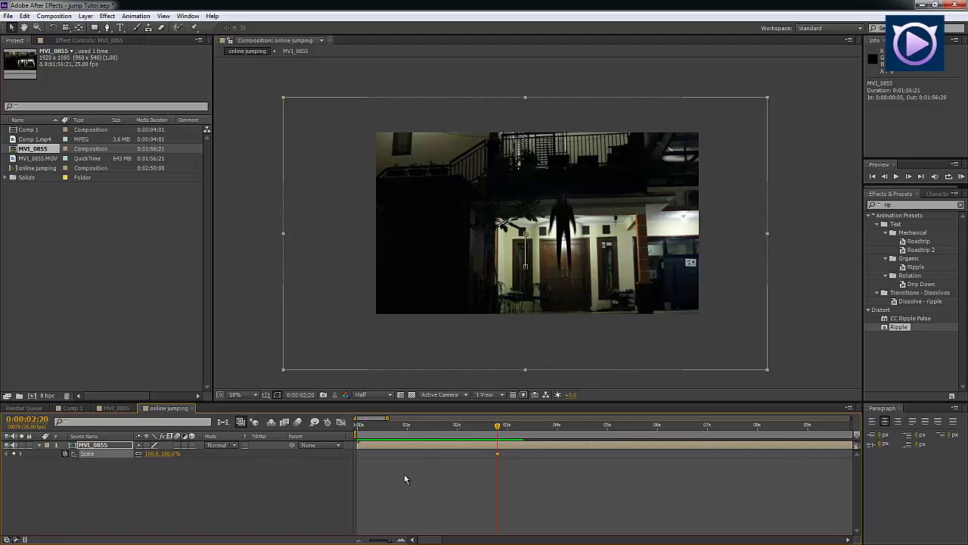
At 0:00:03:03, keyframe the layer's Scale to 70% and its Position to about 628, 366, showing the whole house front.
{"action": "key", "text": "shift+p"}
{"action": "left_click_drag", "start_coordinate": [506, 426], "coordinate": [513, 428]}
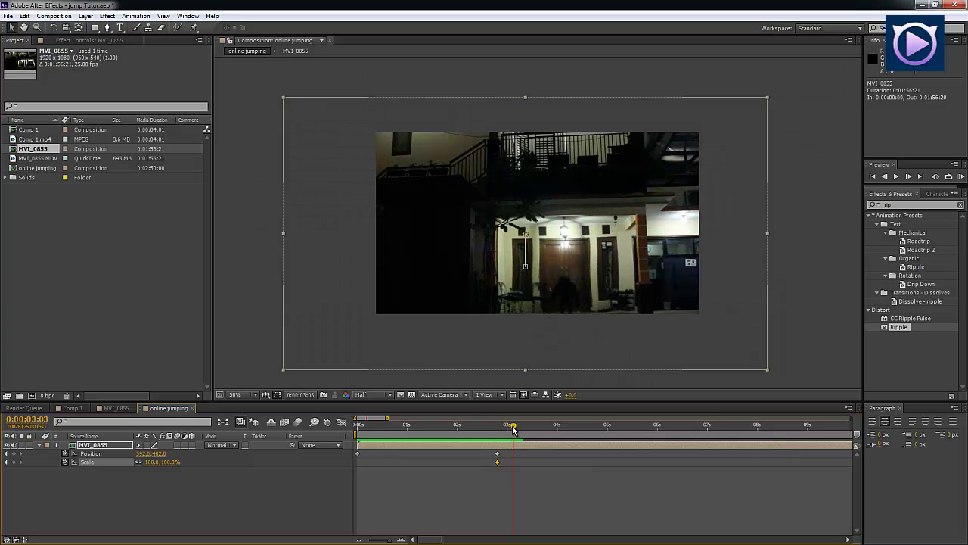
{"action": "left_click_drag", "start_coordinate": [768, 370], "coordinate": [698, 327]}
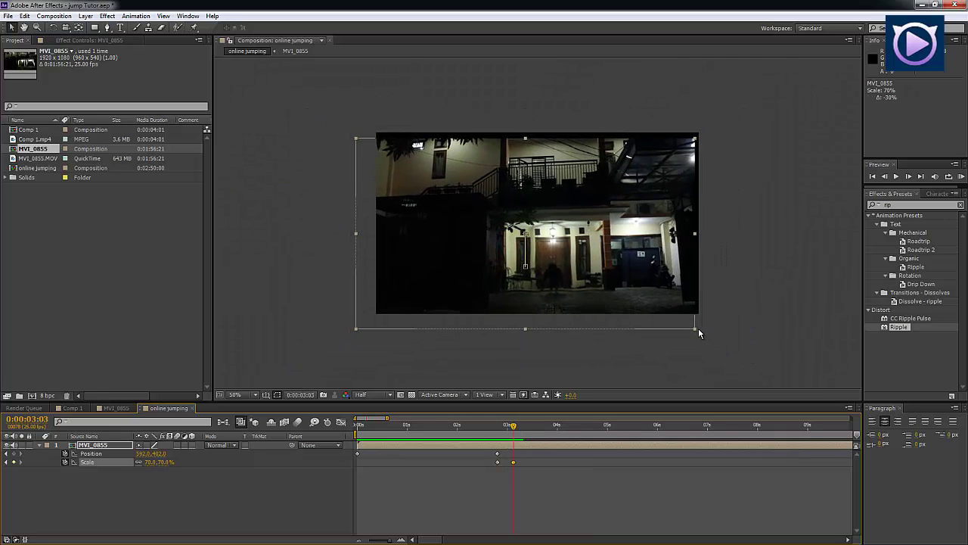
{"action": "left_click_drag", "start_coordinate": [642, 300], "coordinate": [654, 291]}
{"action": "left_click", "coordinate": [562, 491]}
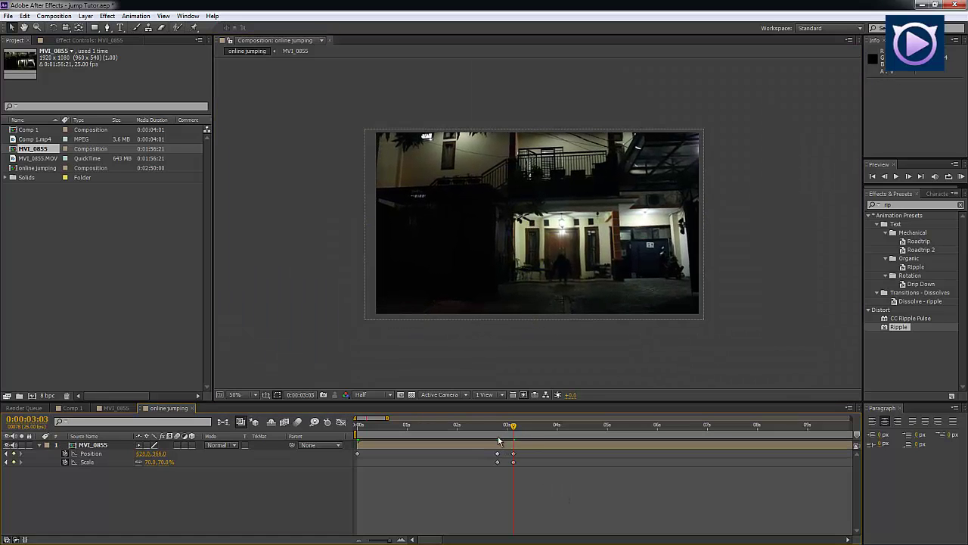
Play the zoom-out around the landing, and play the whole move from near the start.
{"action": "key", "text": "j"}
{"action": "key", "text": "space"}
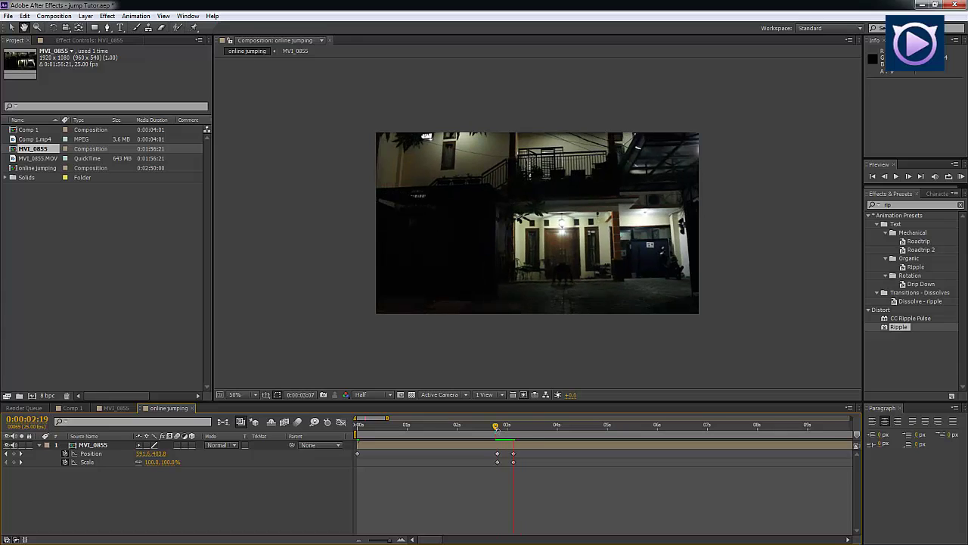
{"action": "left_click_drag", "start_coordinate": [414, 425], "coordinate": [370, 426]}
{"action": "left_click", "coordinate": [370, 426]}
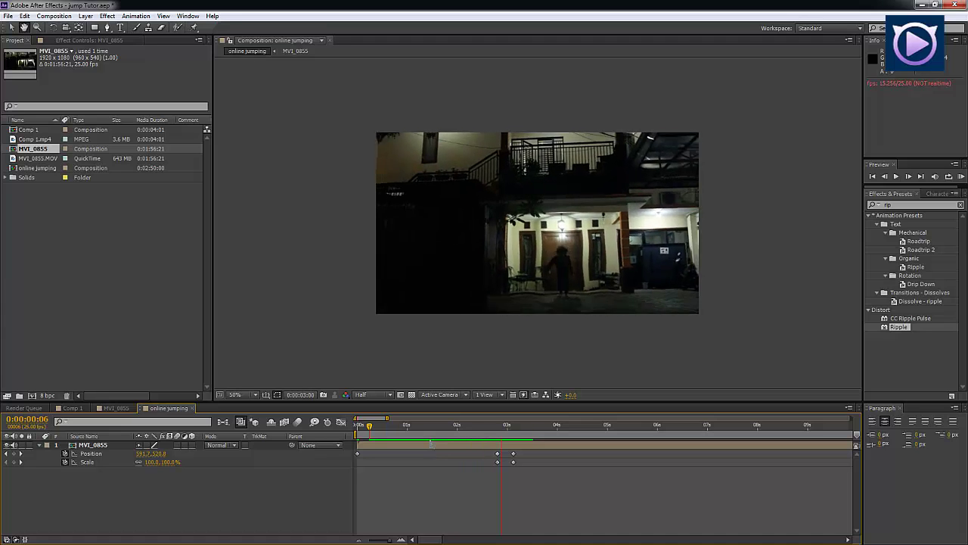
{"action": "key", "text": "space"}
Shift the last two pairs of Position and Scale keyframes about three frames earlier, ending at 0:00:03:00, and replay the landing.
{"action": "left_click", "coordinate": [486, 427]}
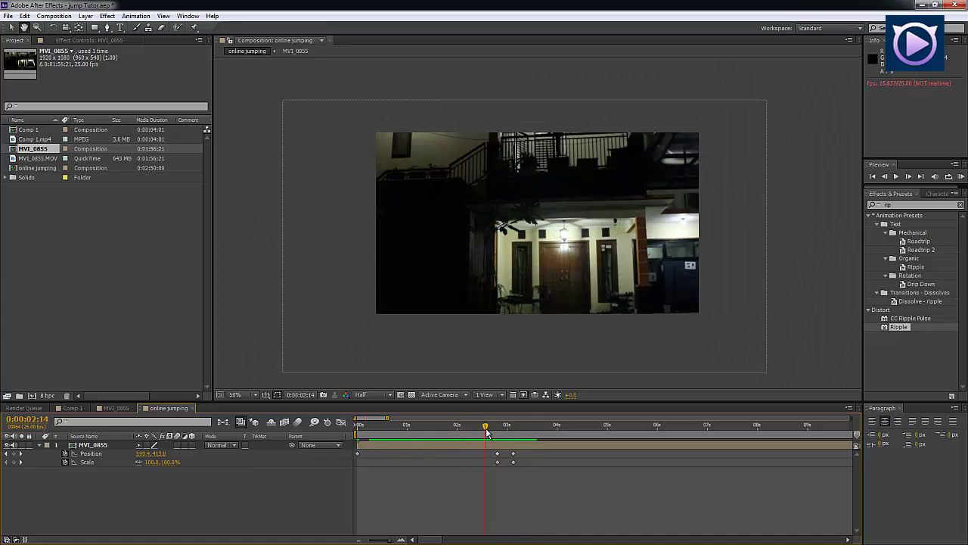
{"action": "left_click_drag", "start_coordinate": [486, 431], "coordinate": [491, 464]}
{"action": "left_click", "coordinate": [538, 481]}
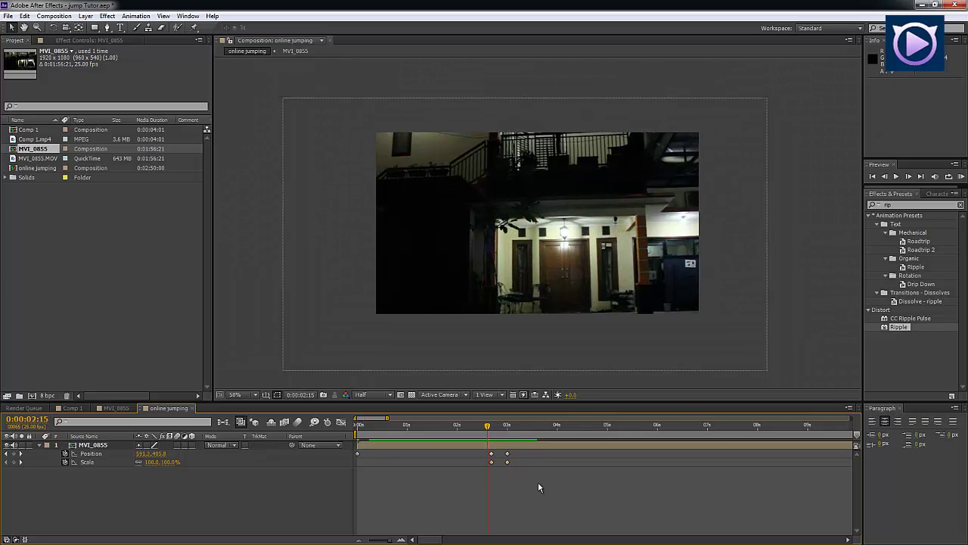
{"action": "key", "text": "space"}
{"action": "key", "text": "space"}
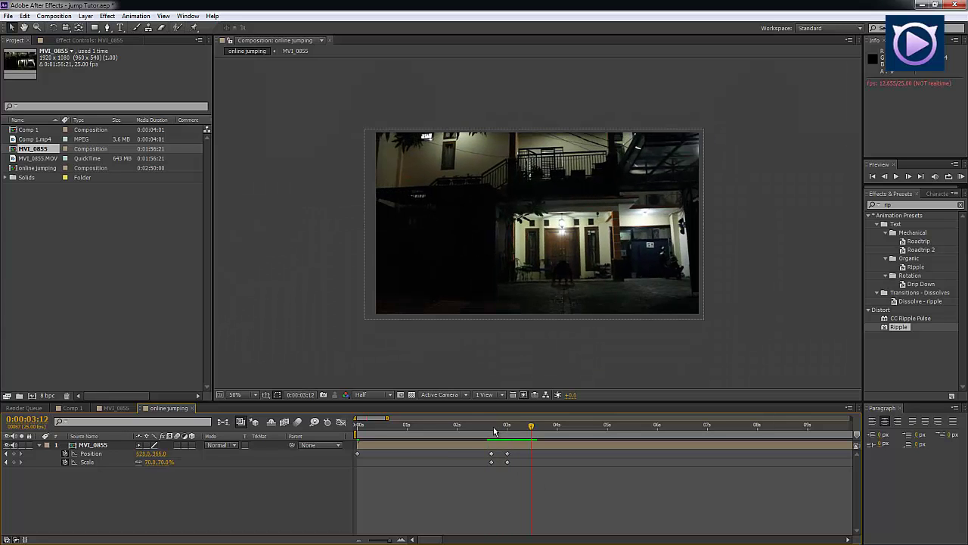
{"action": "left_click", "coordinate": [490, 429]}
{"action": "key", "text": "space"}
End the work area at 0:00:03:23 and run a RAM preview of the move.
{"action": "left_click", "coordinate": [535, 426]}
{"action": "left_click_drag", "start_coordinate": [536, 428], "coordinate": [553, 429]}
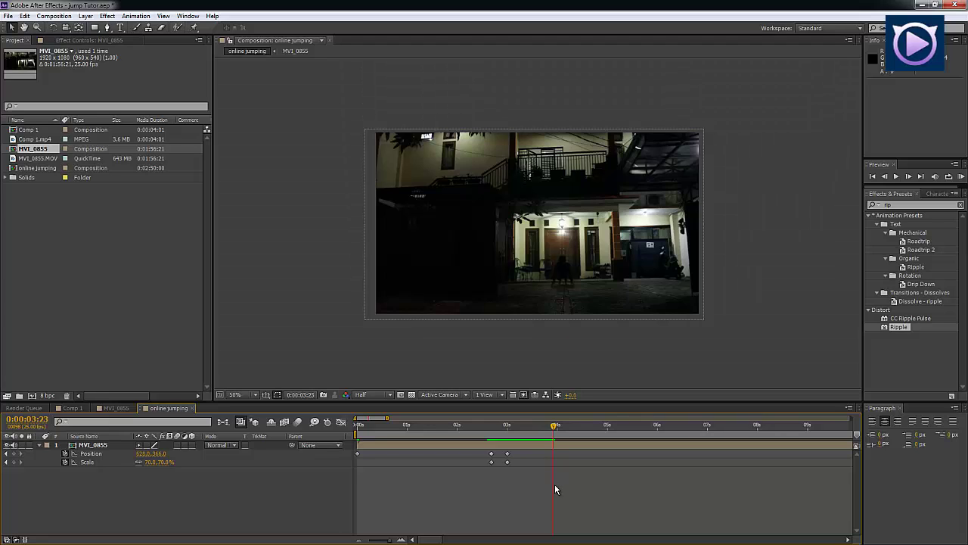
{"action": "key", "text": "n"}
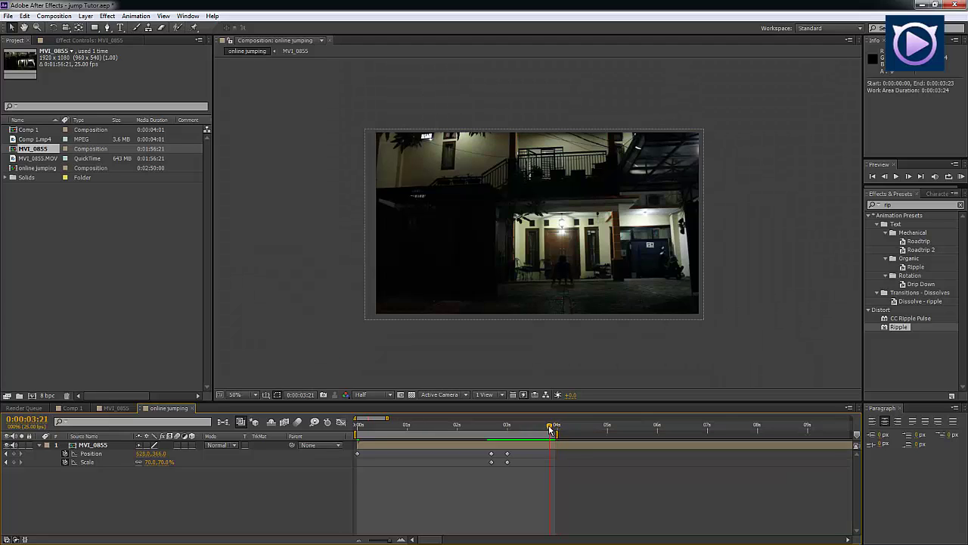
{"action": "left_click_drag", "start_coordinate": [549, 425], "coordinate": [534, 427]}
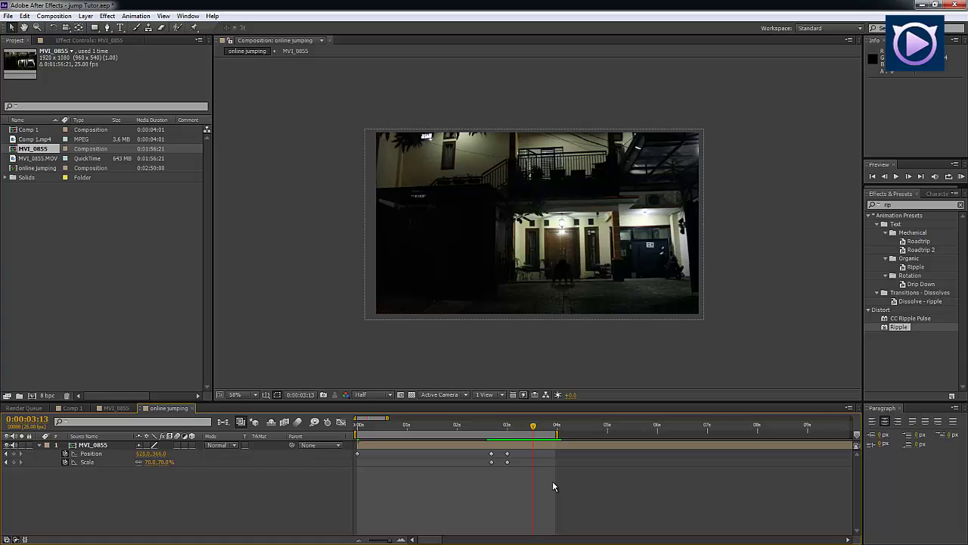
{"action": "key", "text": "KP_0"}
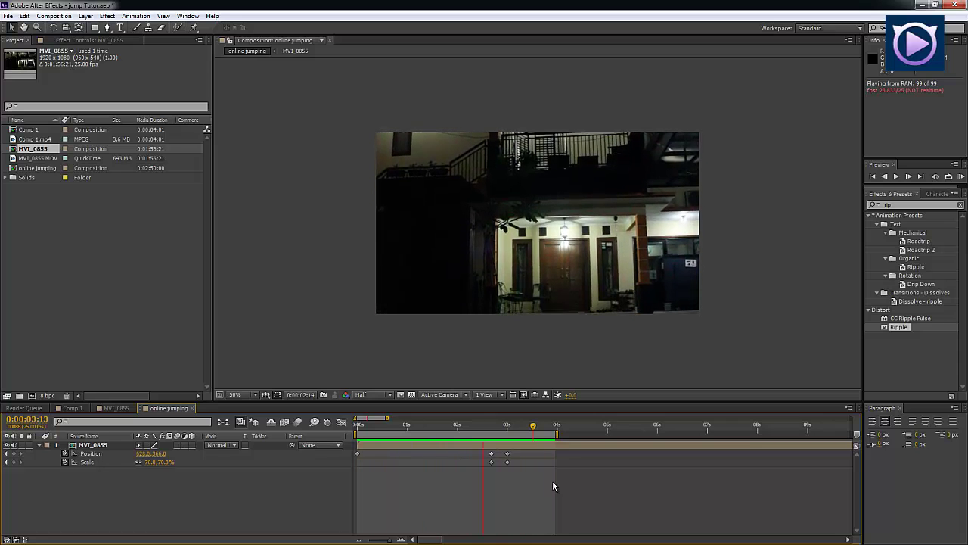
{"action": "left_click", "coordinate": [469, 449]}
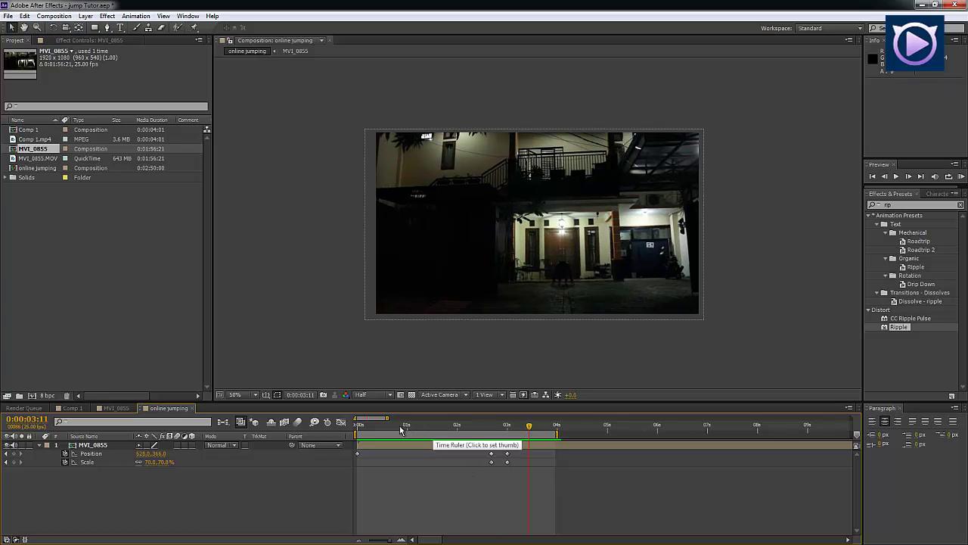
Add the expression wiggle (3,3) to the MVI_0855 layer's Position for a handheld camera shake.
{"action": "left_click_drag", "start_coordinate": [401, 430], "coordinate": [421, 430]}
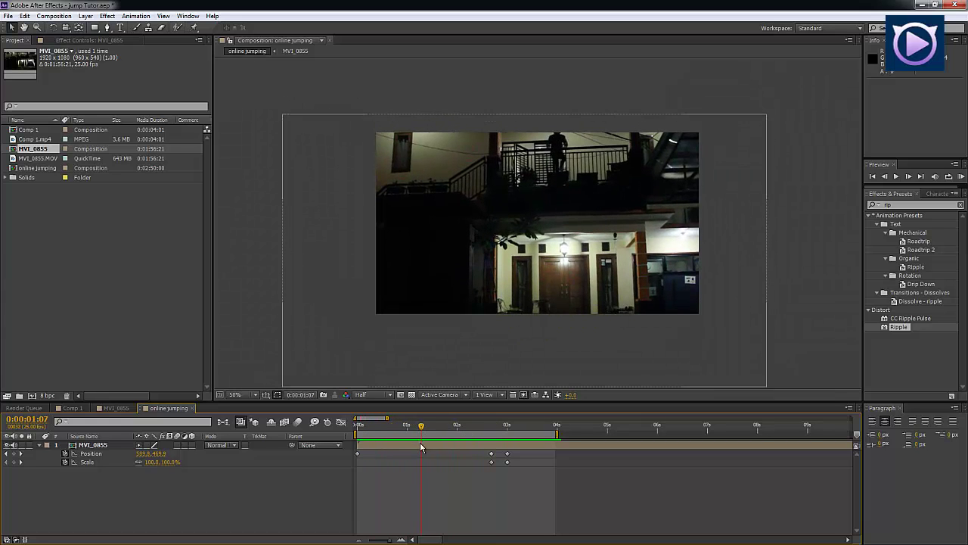
{"action": "left_click", "coordinate": [422, 448]}
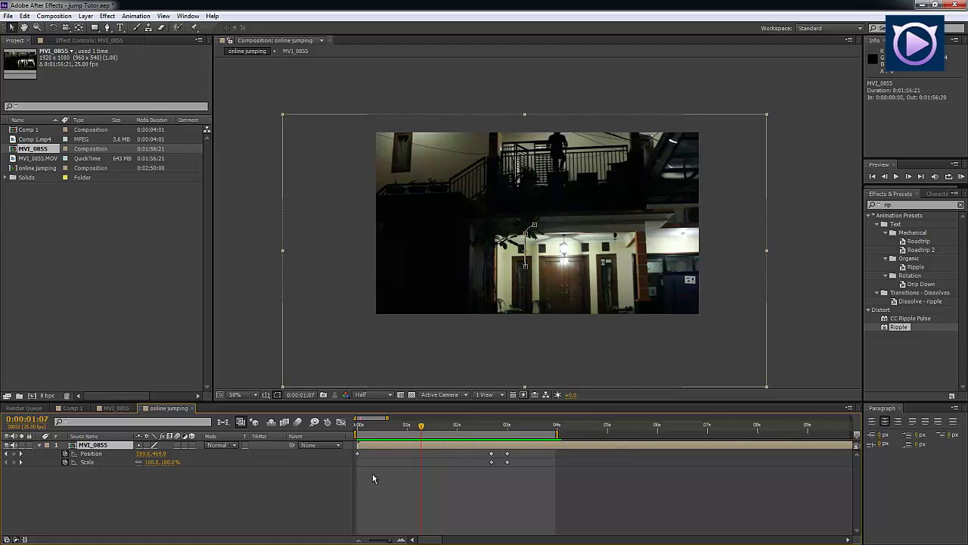
{"action": "left_click", "coordinate": [65, 454], "text": "alt"}
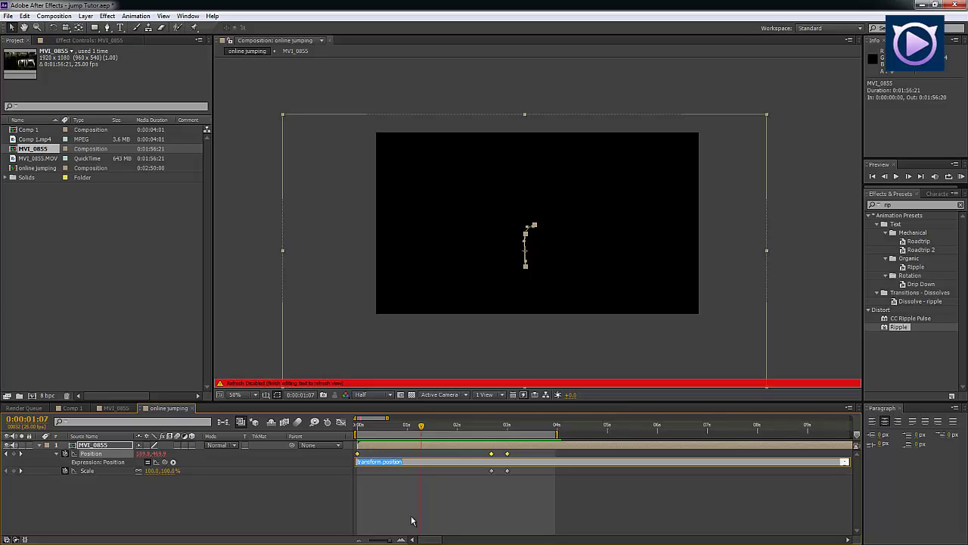
{"action": "type", "text": "wiggle (3,3"}
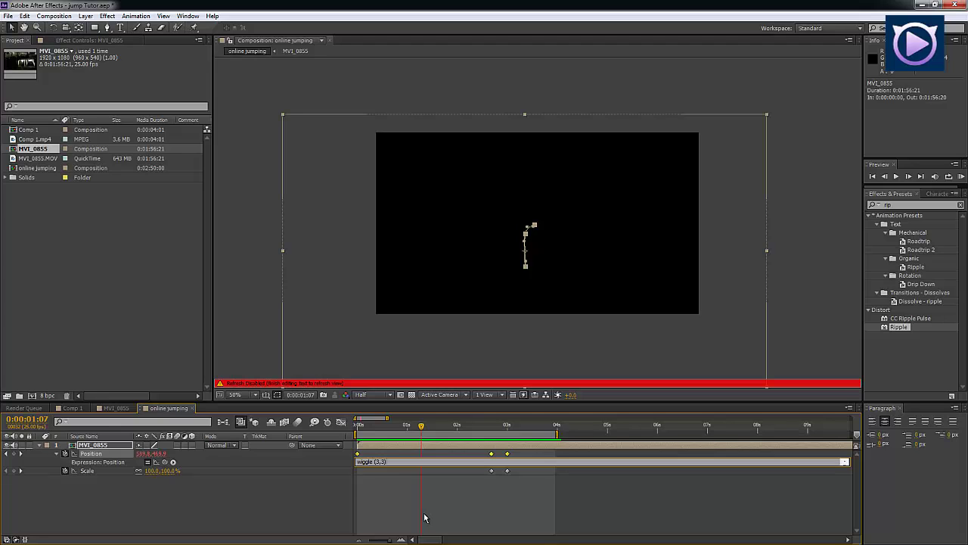
{"action": "left_click", "coordinate": [424, 518]}
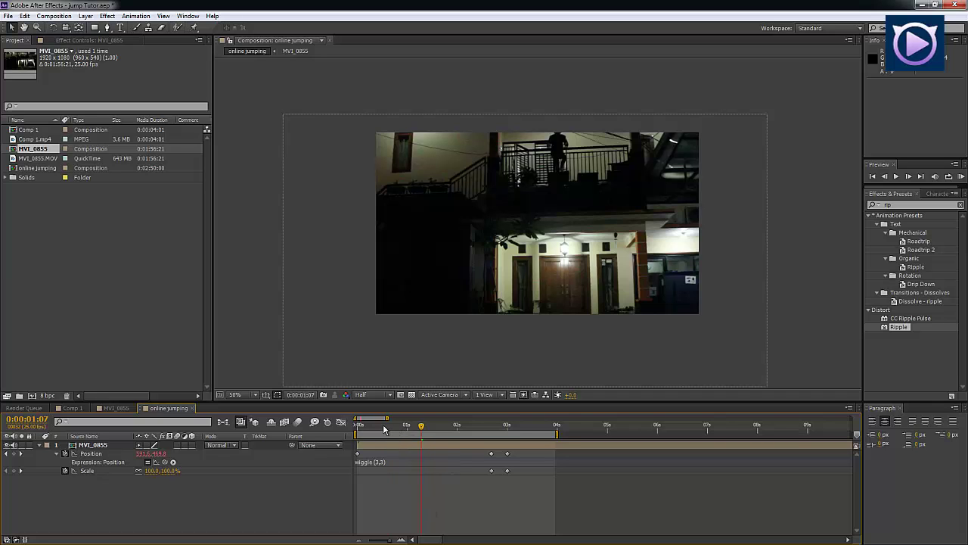
Run a RAM preview of the work area to check the wiggling camera movement.
{"action": "left_click_drag", "start_coordinate": [384, 429], "coordinate": [414, 430]}
{"action": "key", "text": "KP_0"}
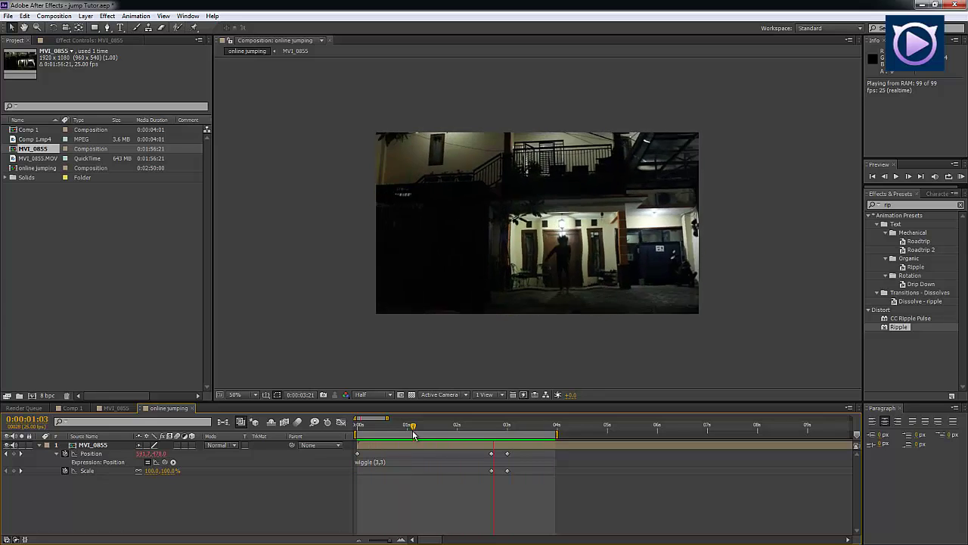
{"action": "key", "text": "space"}
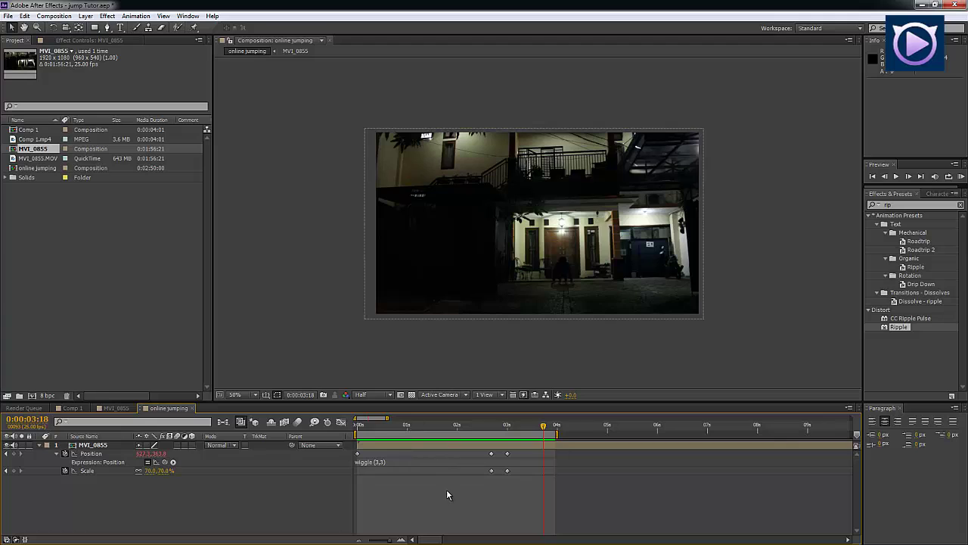
{"action": "left_click_drag", "start_coordinate": [526, 333], "coordinate": [527, 325]}
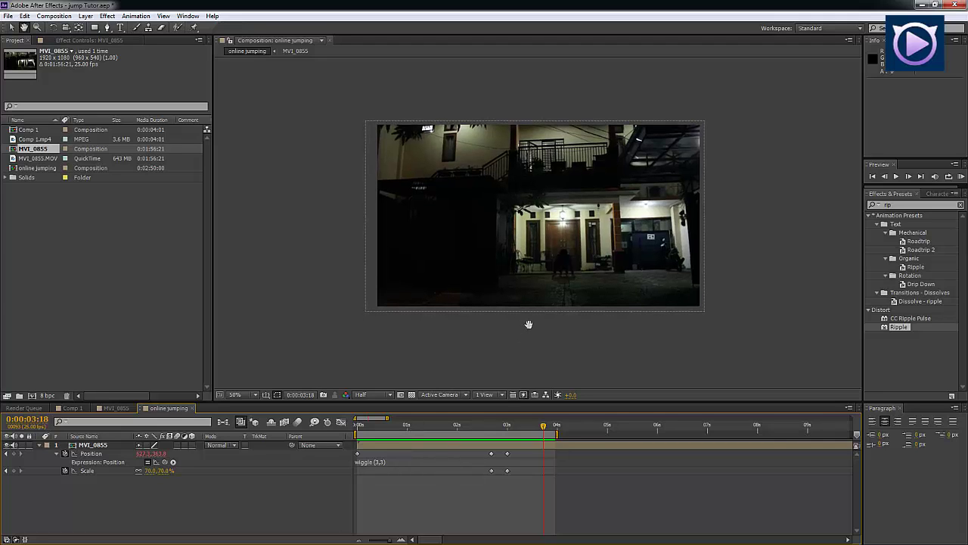
Show the effect controls of the MVI_0855 layer and move the current time to 0:00:03:01.
{"action": "left_click", "coordinate": [443, 446]}
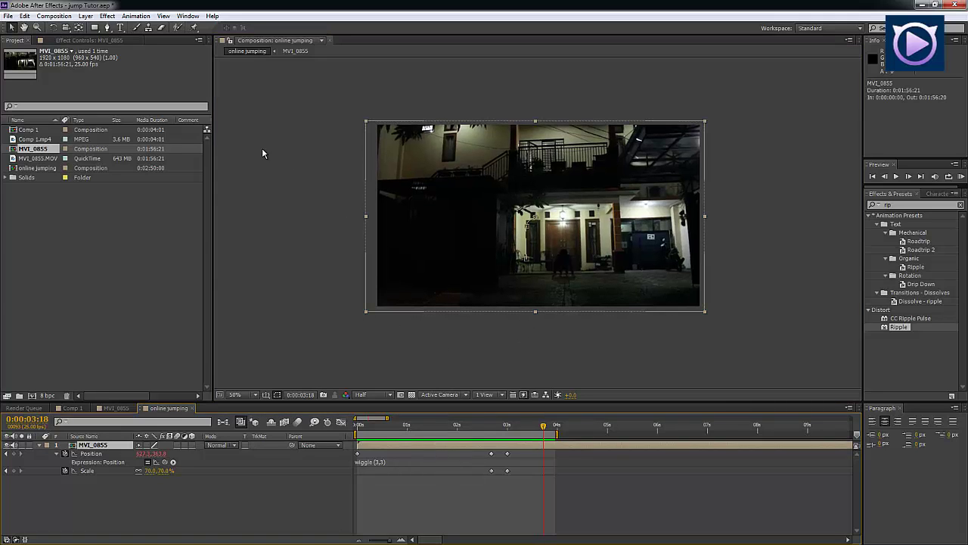
{"action": "left_click", "coordinate": [115, 41]}
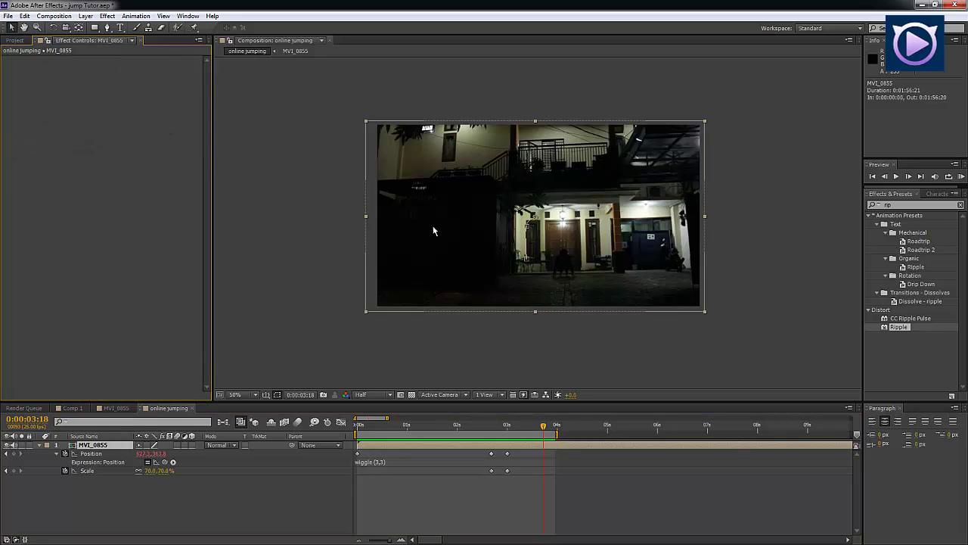
{"action": "scroll", "coordinate": [540, 270], "scroll_direction": "up", "scroll_amount": 1}
{"action": "scroll", "coordinate": [542, 269], "scroll_direction": "down", "scroll_amount": 1}
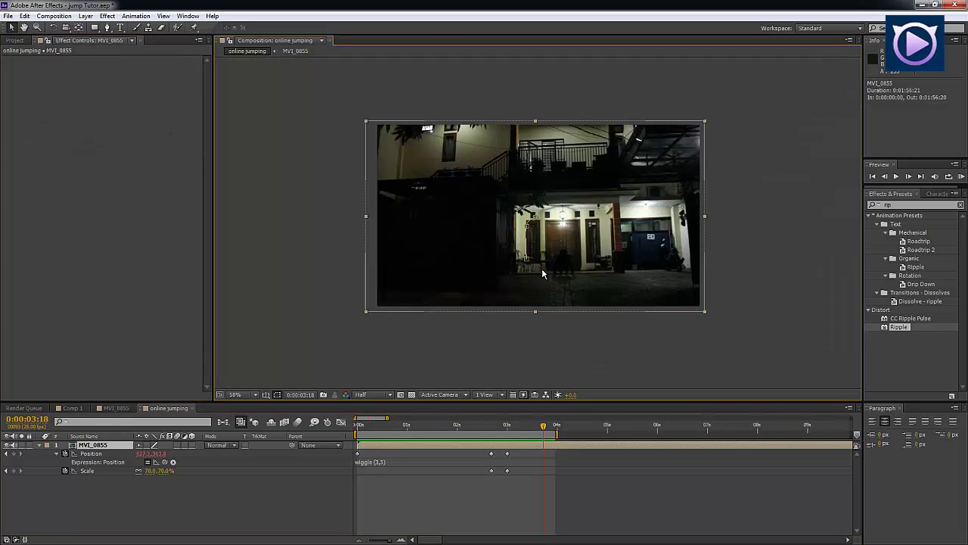
{"action": "left_click_drag", "start_coordinate": [542, 270], "coordinate": [539, 270]}
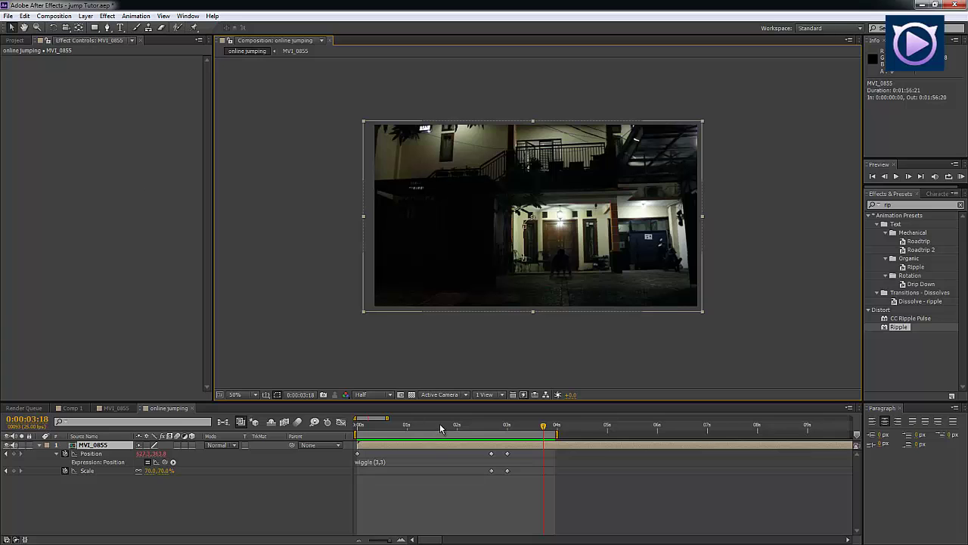
{"action": "left_click_drag", "start_coordinate": [440, 428], "coordinate": [508, 428]}
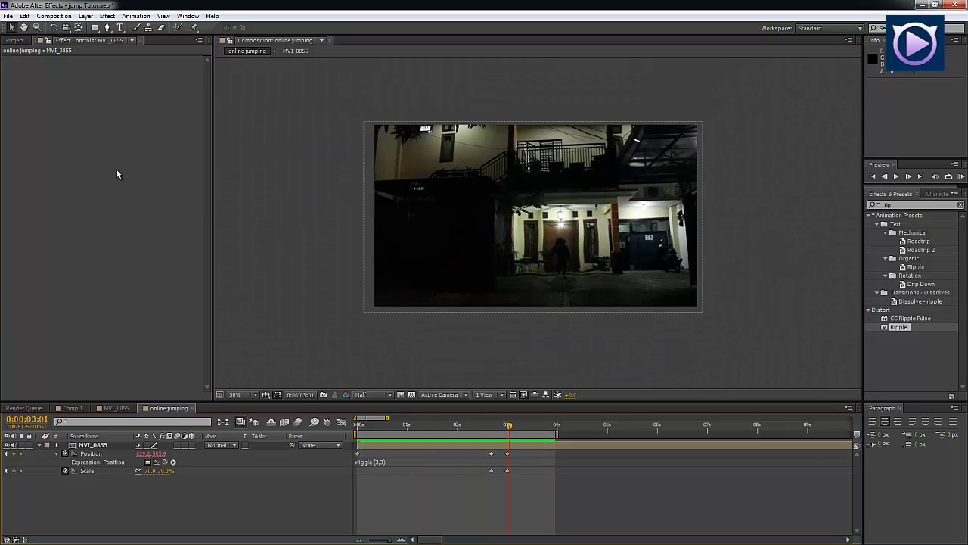
Apply the Levels color correction effect to the MVI_0855 layer.
{"action": "right_click", "coordinate": [128, 199]}
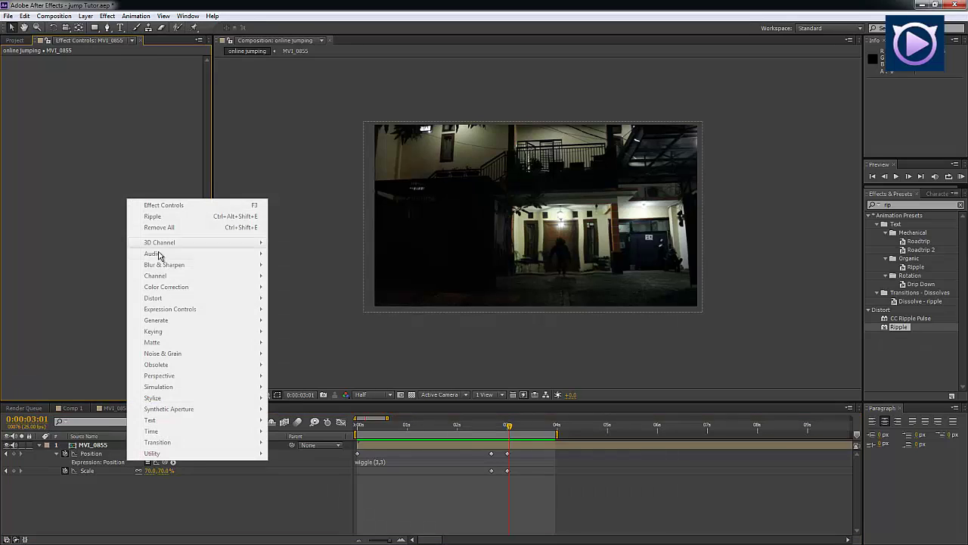
{"action": "left_click", "coordinate": [462, 447]}
{"action": "right_click", "coordinate": [99, 165]}
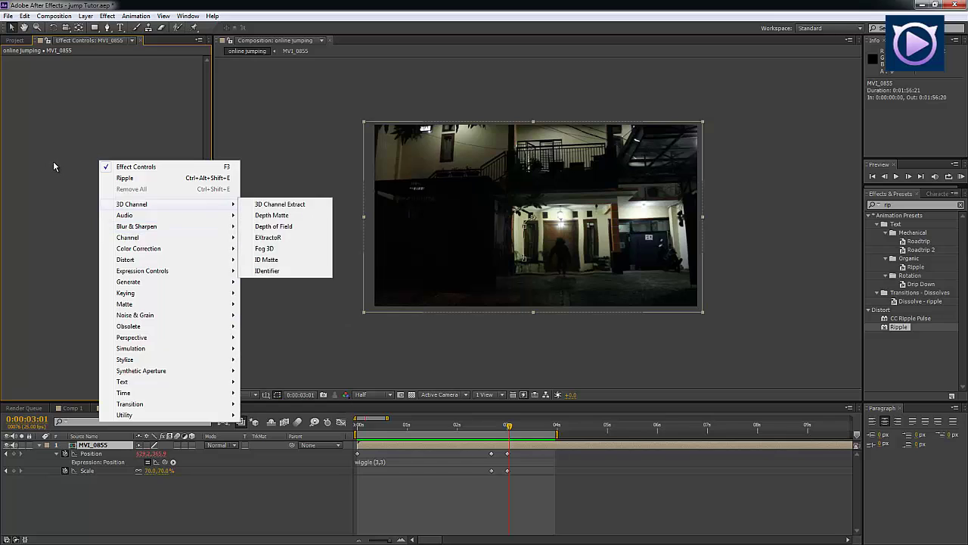
{"action": "left_click", "coordinate": [49, 103]}
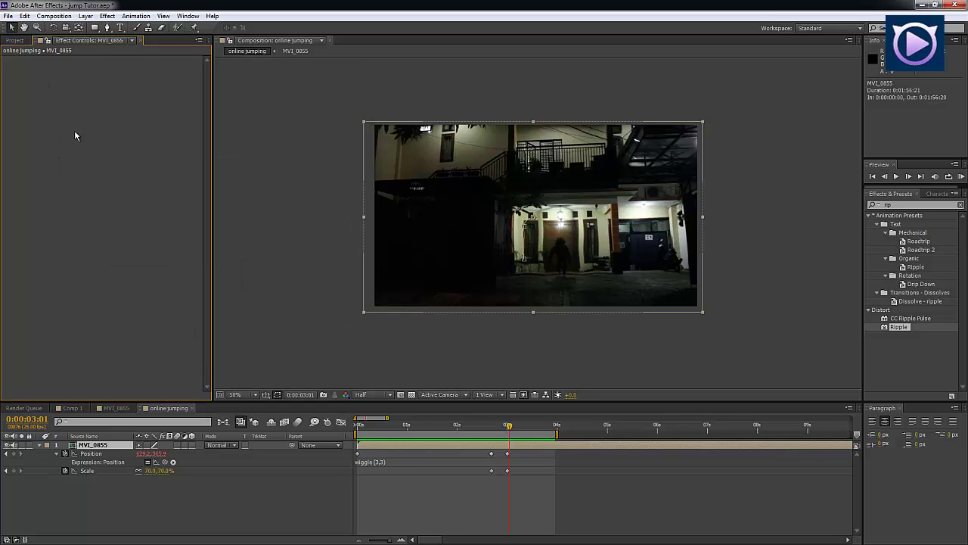
{"action": "right_click", "coordinate": [113, 135]}
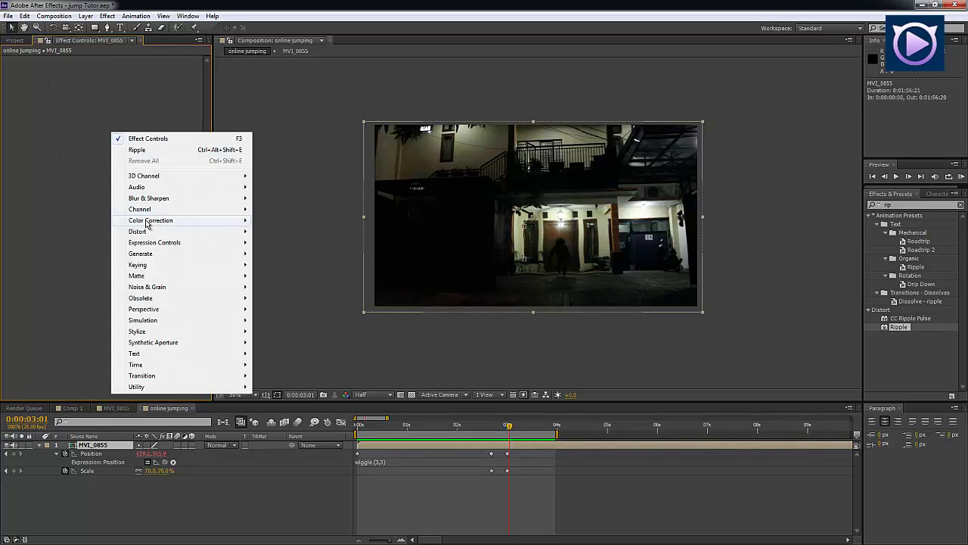
{"action": "mouse_move", "coordinate": [149, 223]}
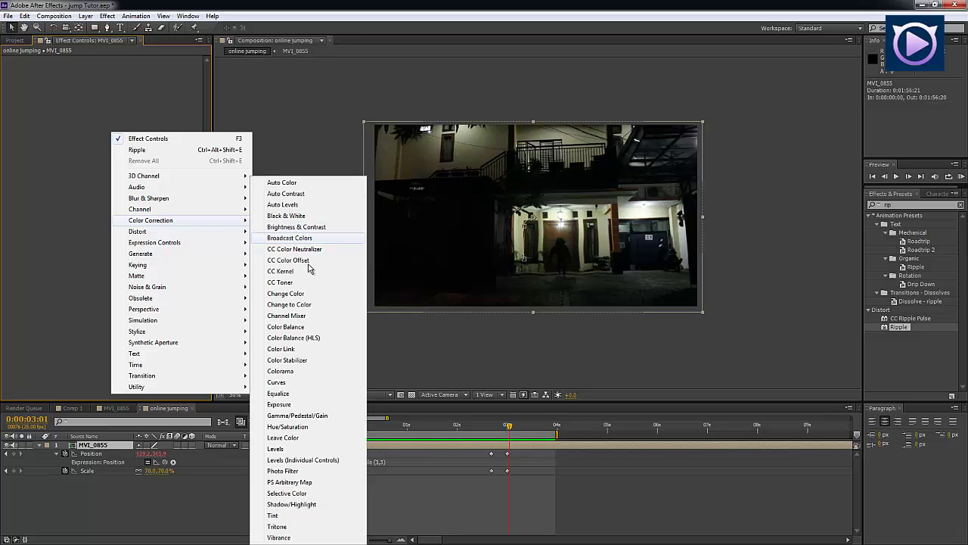
{"action": "left_click", "coordinate": [276, 449]}
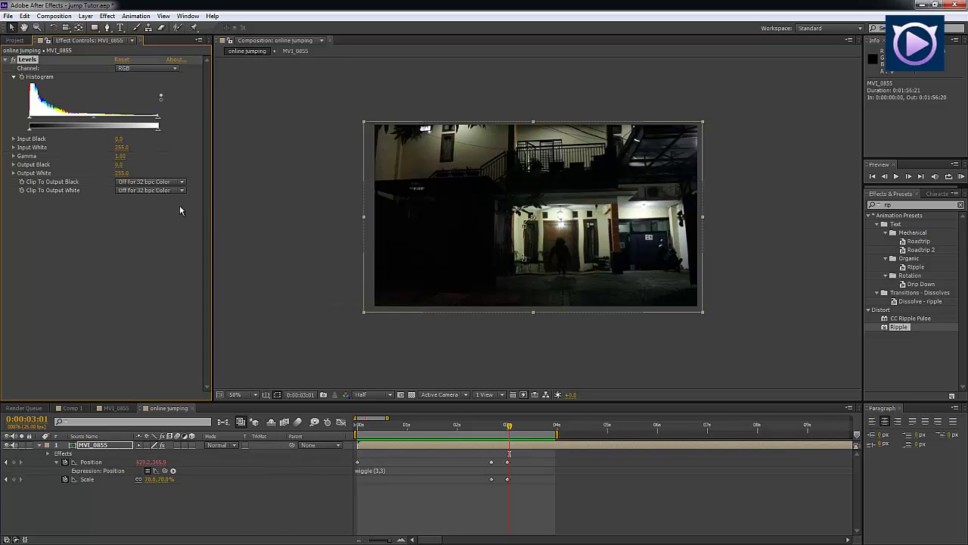
Brighten the footage in Levels by setting Input White to 224 and Gamma to 1.27.
{"action": "left_click_drag", "start_coordinate": [94, 123], "coordinate": [85, 125]}
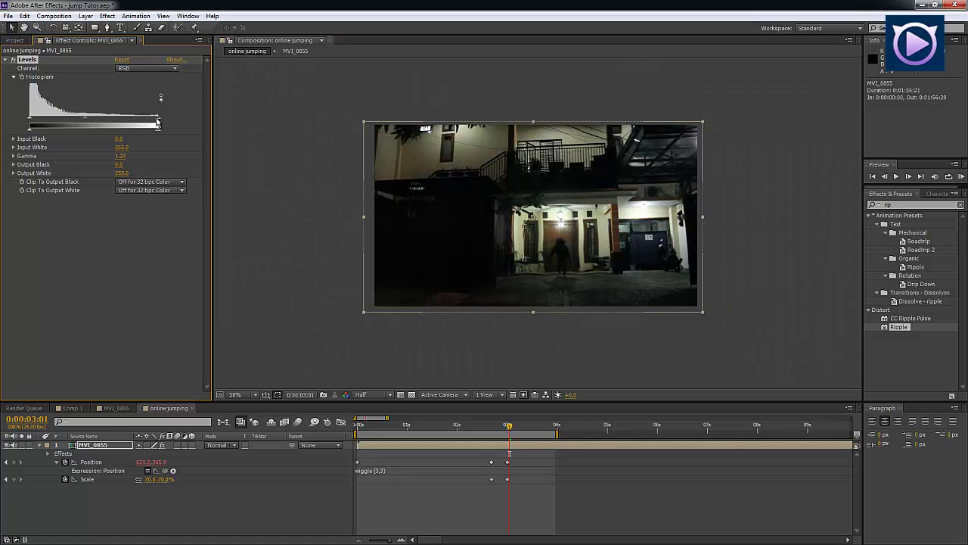
{"action": "left_click_drag", "start_coordinate": [156, 126], "coordinate": [147, 126]}
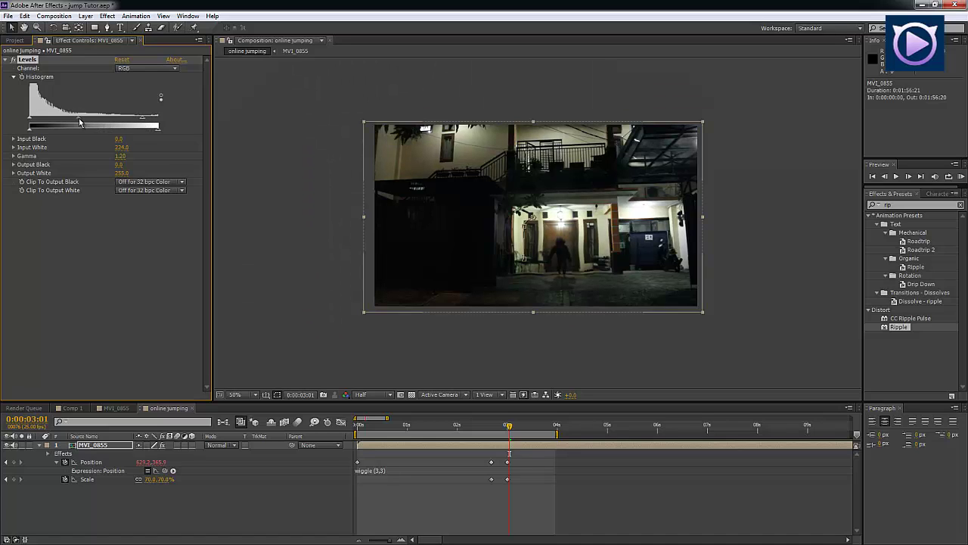
{"action": "left_click_drag", "start_coordinate": [79, 118], "coordinate": [76, 116]}
{"action": "left_click", "coordinate": [290, 184]}
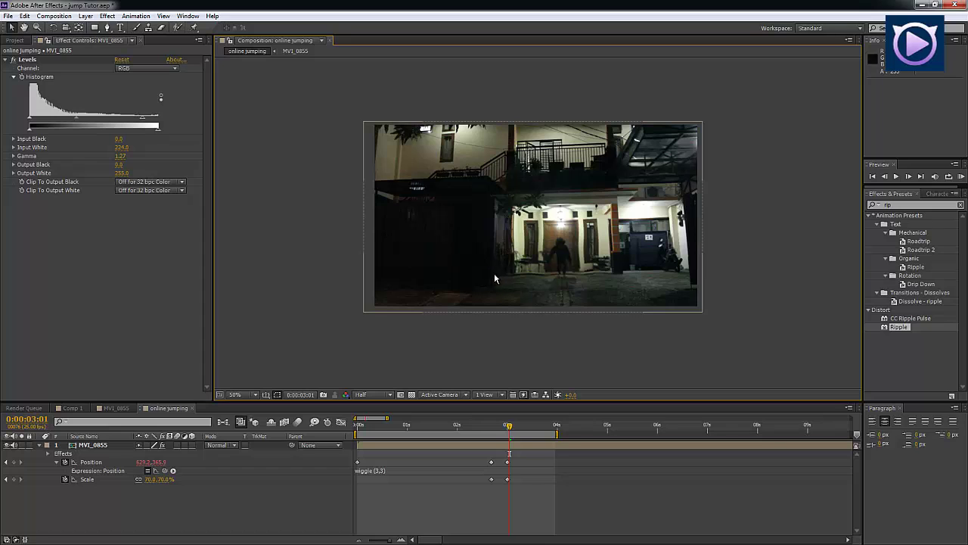
{"action": "left_click_drag", "start_coordinate": [518, 271], "coordinate": [508, 274]}
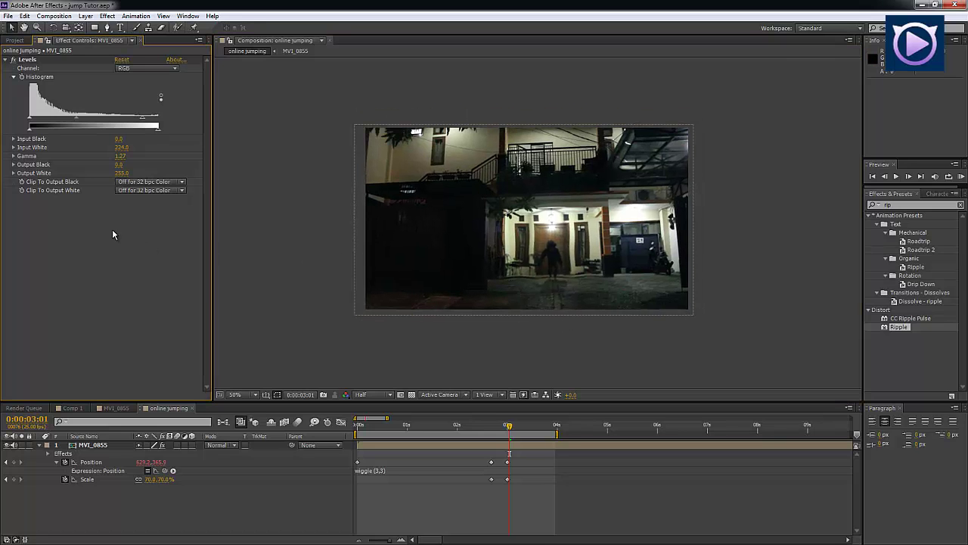
Add the Color Balance effect to the MVI_0855 layer below Levels.
{"action": "right_click", "coordinate": [92, 216]}
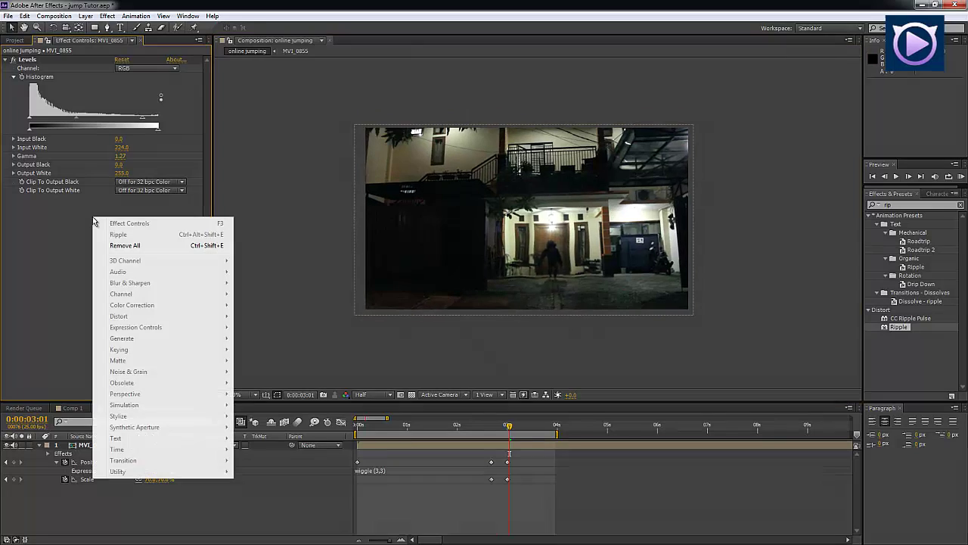
{"action": "left_click", "coordinate": [442, 450]}
{"action": "right_click", "coordinate": [127, 270]}
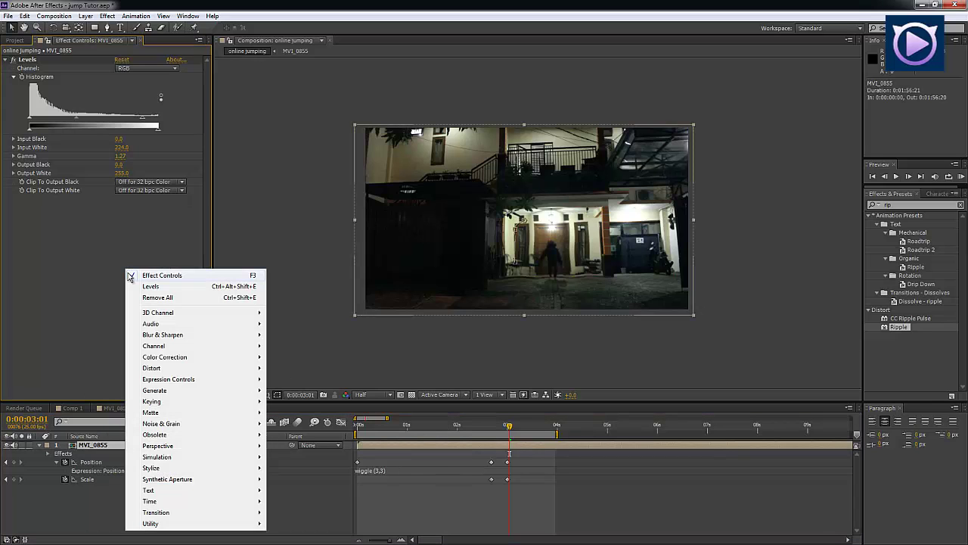
{"action": "mouse_move", "coordinate": [168, 362]}
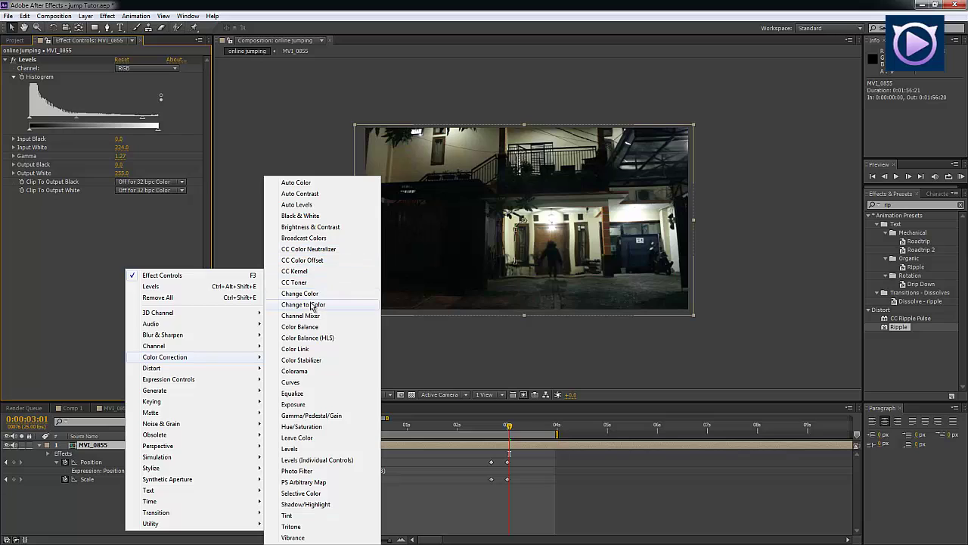
{"action": "left_click", "coordinate": [298, 326]}
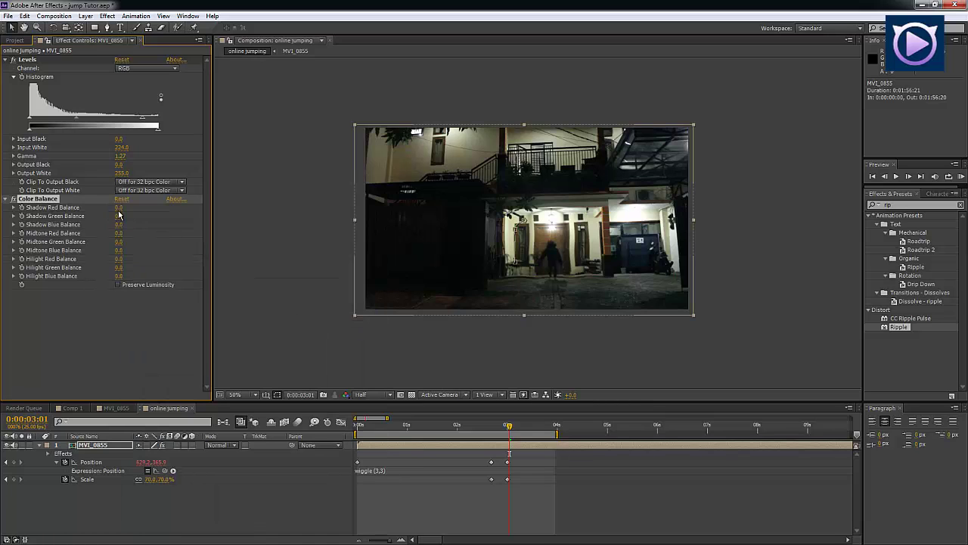
Set Color Balance's Shadow Red to 9 and Green to -2, and its Midtone Green to -3 and Blue to -9.
{"action": "left_click_drag", "start_coordinate": [121, 207], "coordinate": [122, 217]}
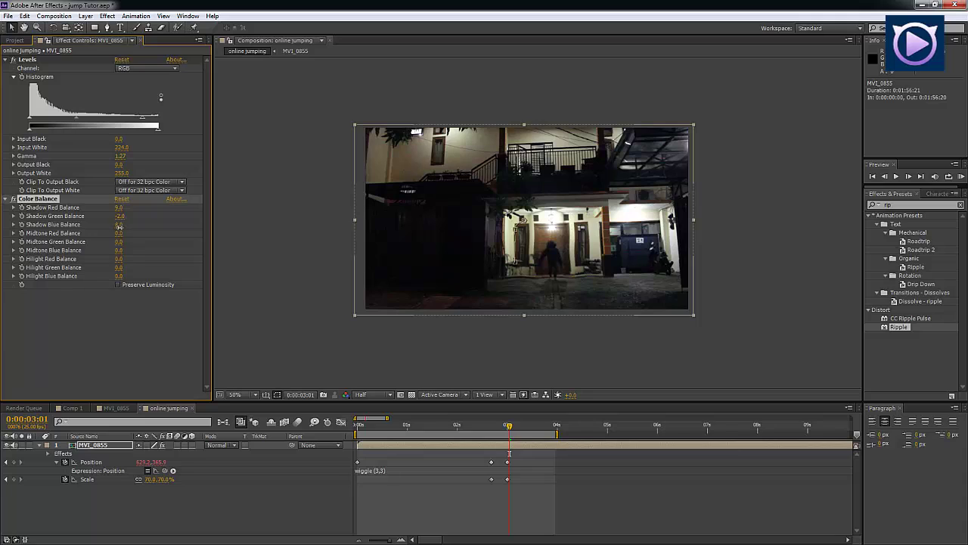
{"action": "left_click_drag", "start_coordinate": [117, 233], "coordinate": [122, 242]}
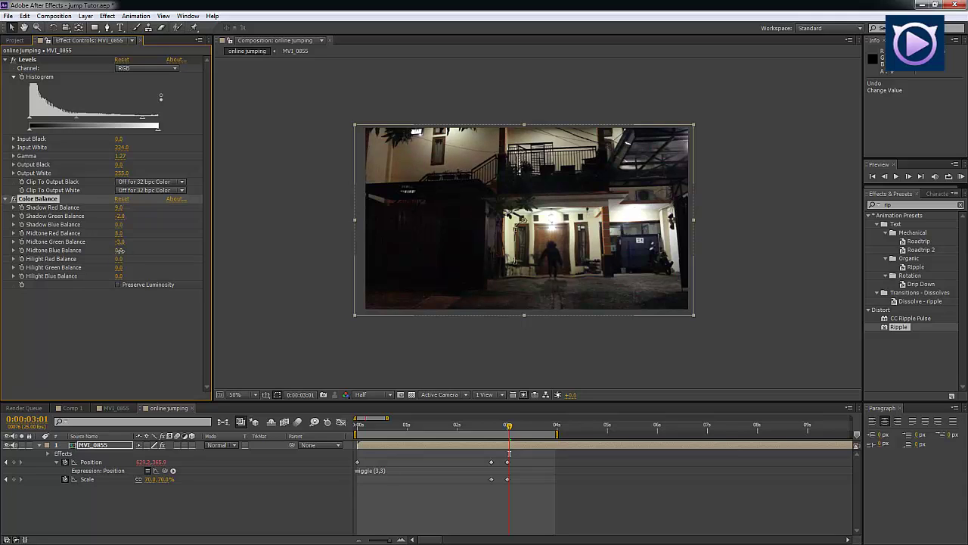
{"action": "left_click_drag", "start_coordinate": [121, 250], "coordinate": [114, 250]}
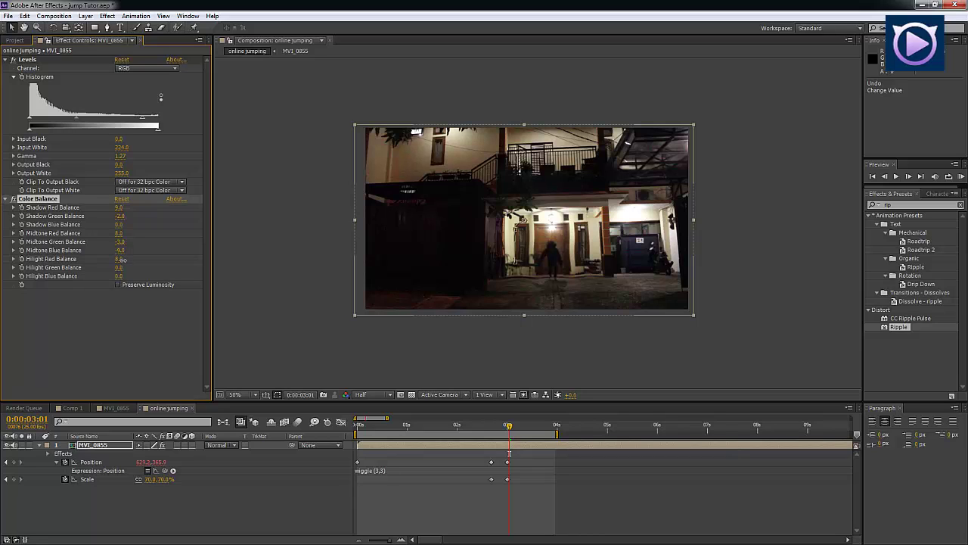
Set Color Balance's Hilight Red to 7, Hilight Green to -7 and Hilight Blue to -7.
{"action": "left_click_drag", "start_coordinate": [121, 268], "coordinate": [117, 269]}
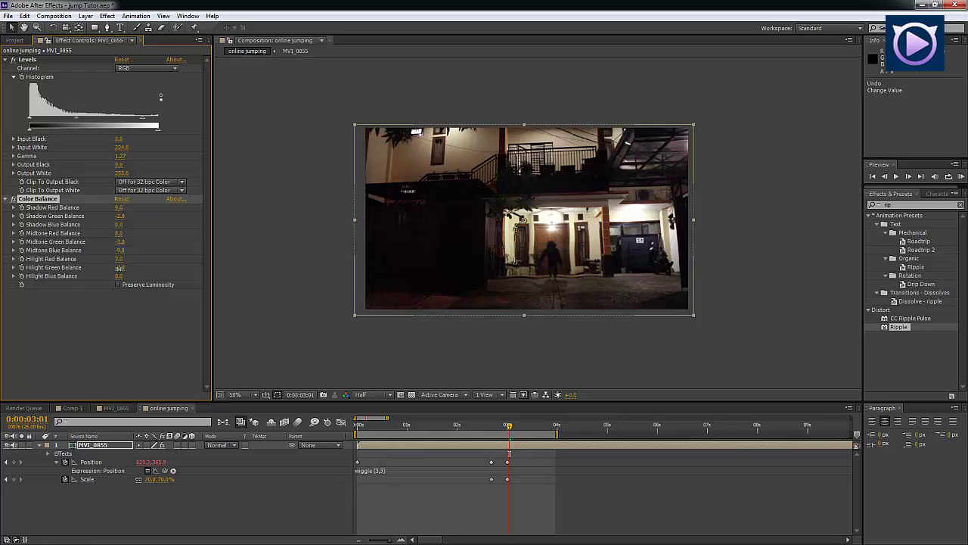
{"action": "left_click_drag", "start_coordinate": [121, 277], "coordinate": [118, 280]}
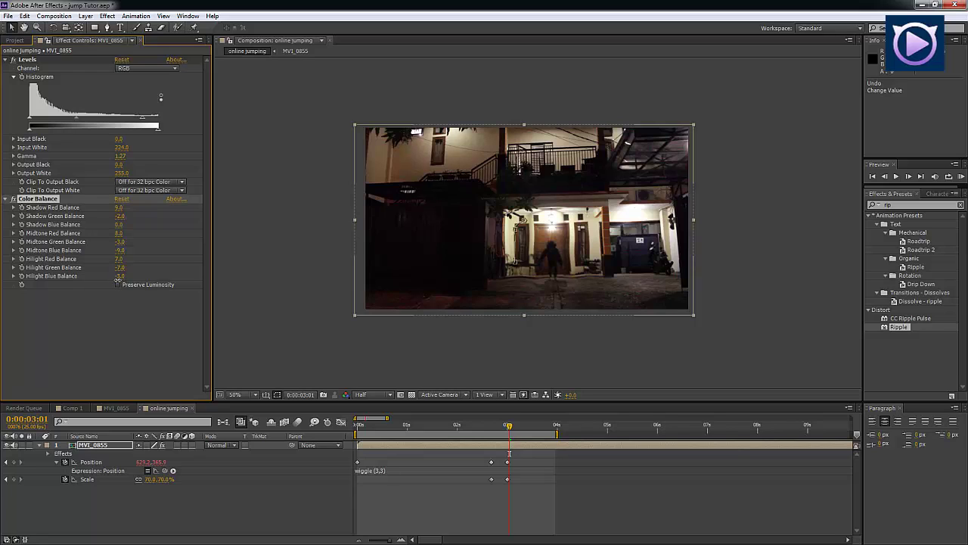
Examine the color-corrected house footage up close at 100% magnification.
{"action": "left_click", "coordinate": [440, 369]}
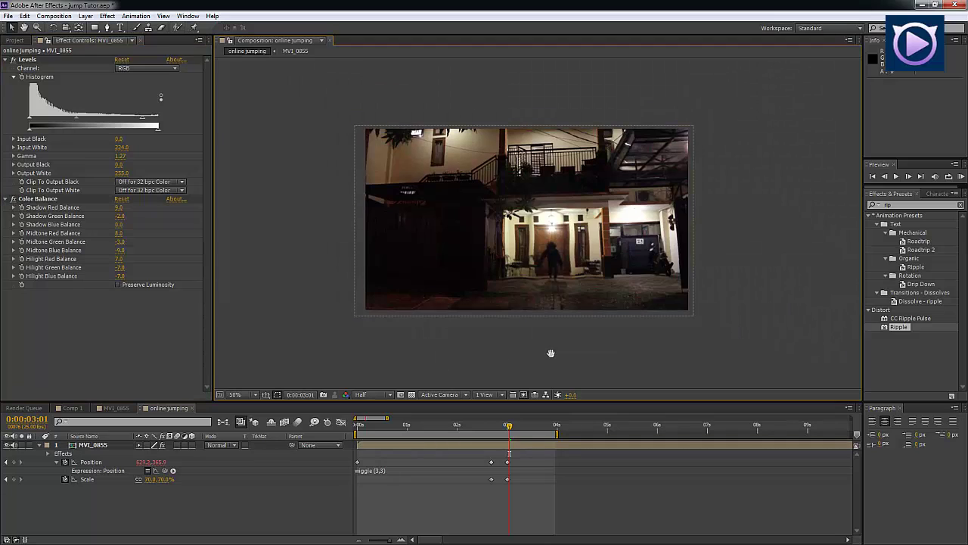
{"action": "left_click", "coordinate": [91, 316]}
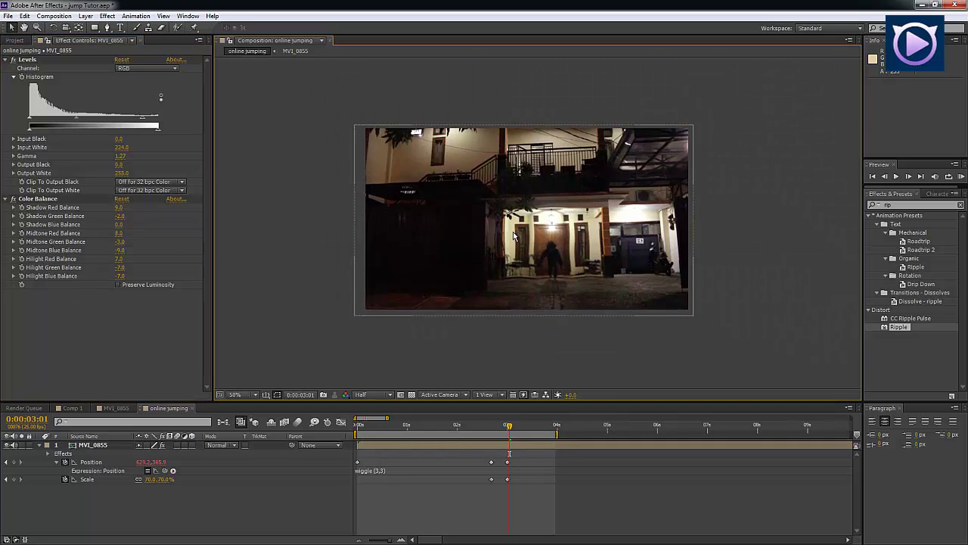
{"action": "key", "text": "slash"}
{"action": "scroll", "coordinate": [546, 232], "scroll_direction": "down", "scroll_amount": 4}
{"action": "scroll", "coordinate": [560, 235], "scroll_direction": "up", "scroll_amount": 4}
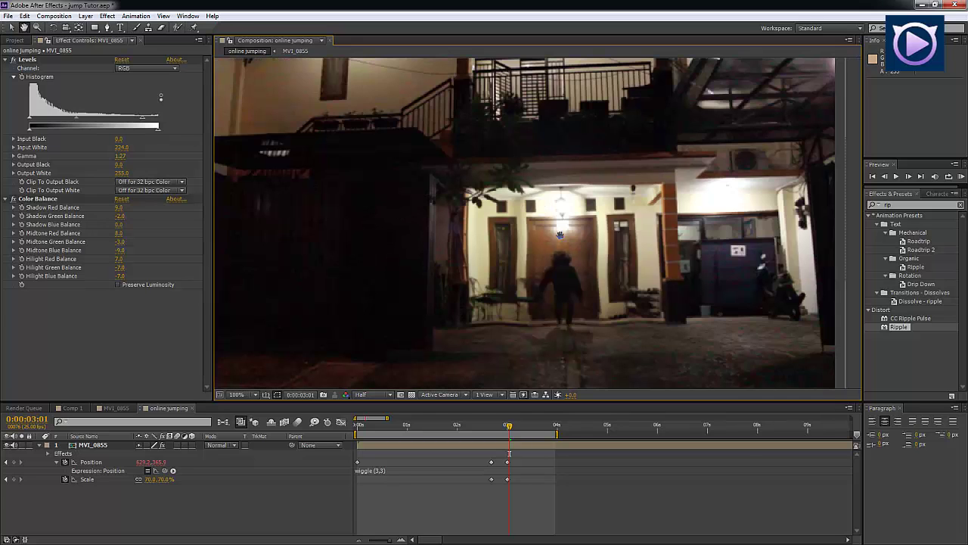
{"action": "left_click_drag", "start_coordinate": [502, 224], "coordinate": [469, 239]}
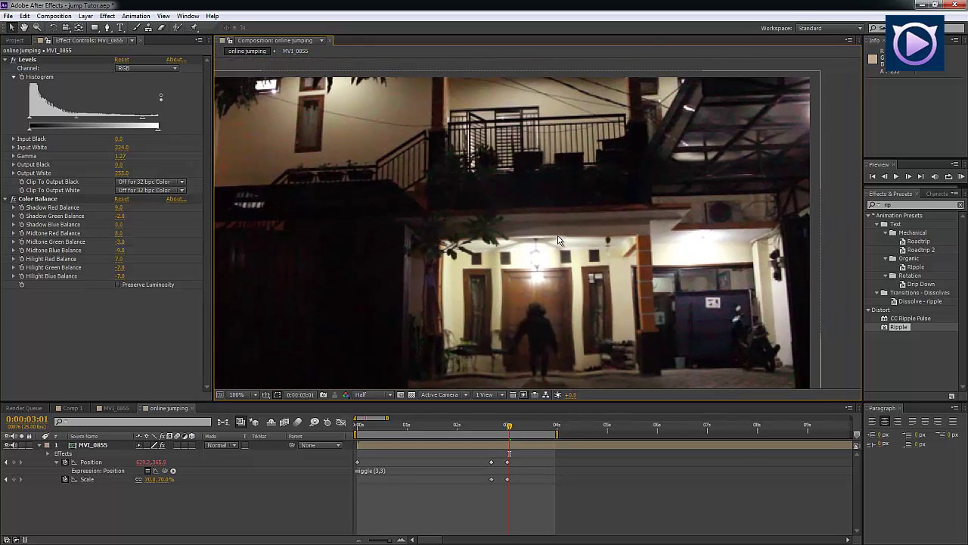
{"action": "scroll", "coordinate": [558, 240], "scroll_direction": "down", "scroll_amount": 2}
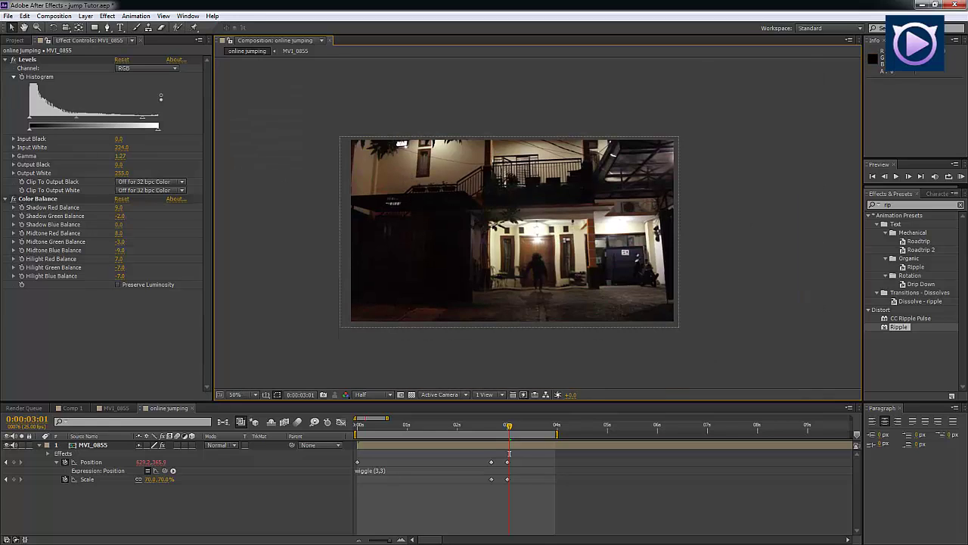
Collapse the Levels and Color Balance settings and apply the Remove Grain effect to the MVI_0855 layer.
{"action": "left_click", "coordinate": [5, 59]}
{"action": "left_click", "coordinate": [7, 68]}
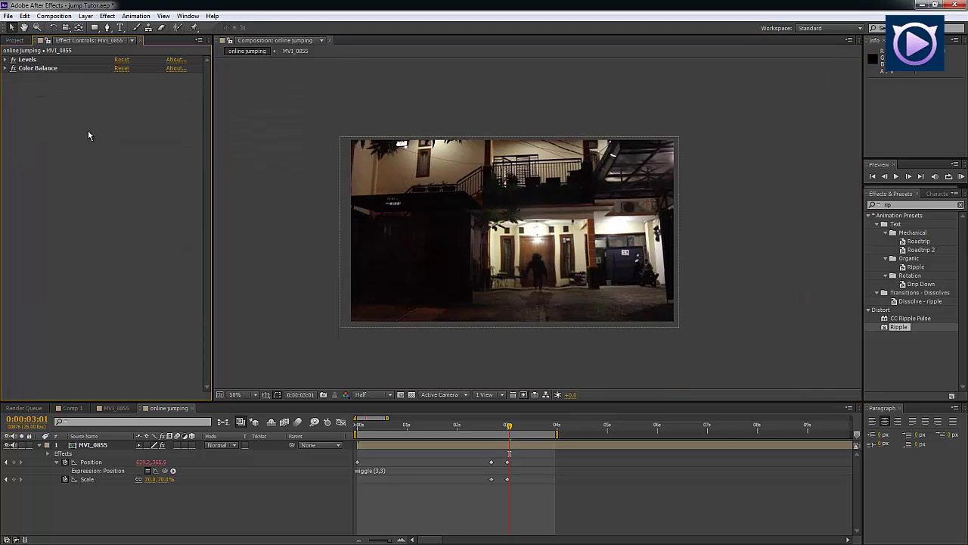
{"action": "right_click", "coordinate": [111, 146]}
{"action": "left_click", "coordinate": [450, 451]}
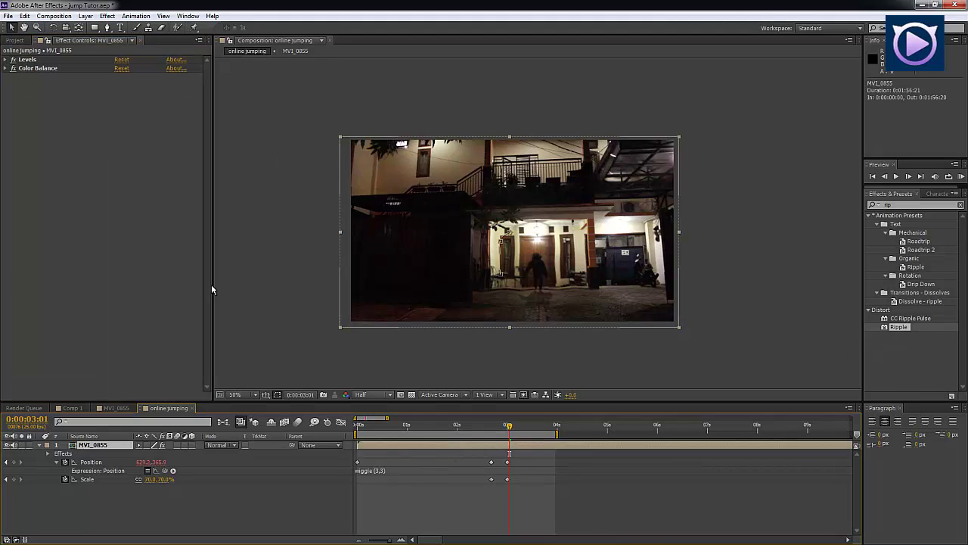
{"action": "right_click", "coordinate": [70, 146]}
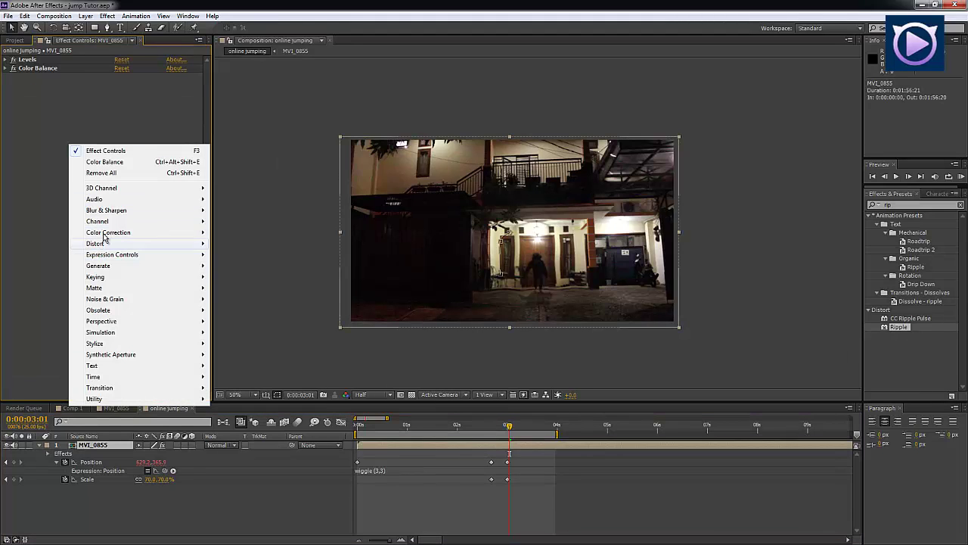
{"action": "mouse_move", "coordinate": [108, 301]}
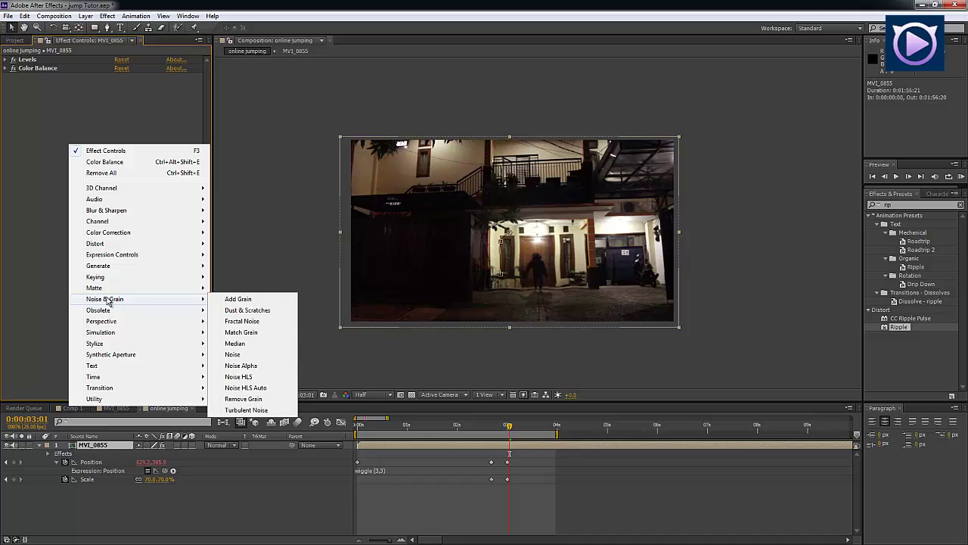
{"action": "left_click", "coordinate": [244, 398]}
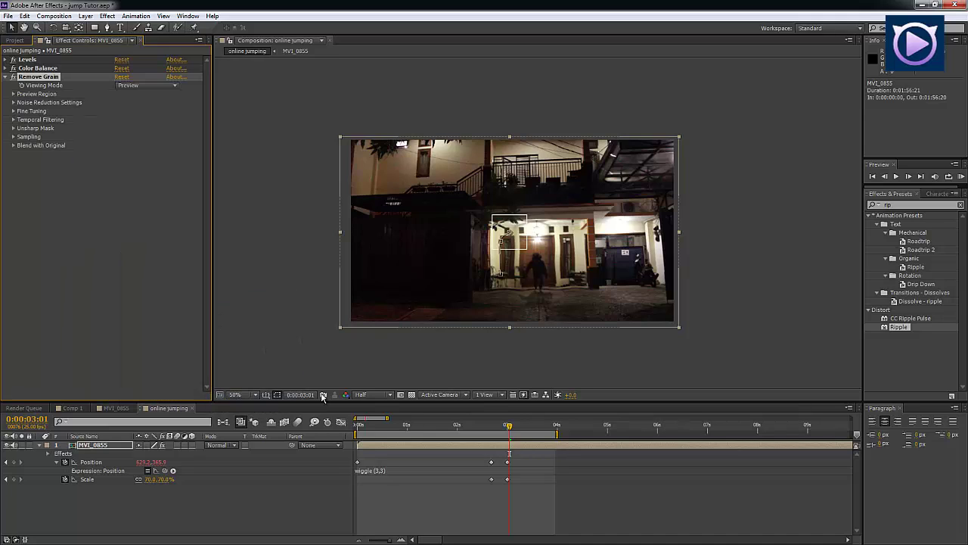
{"action": "scroll", "coordinate": [553, 316], "scroll_direction": "up", "scroll_amount": 2}
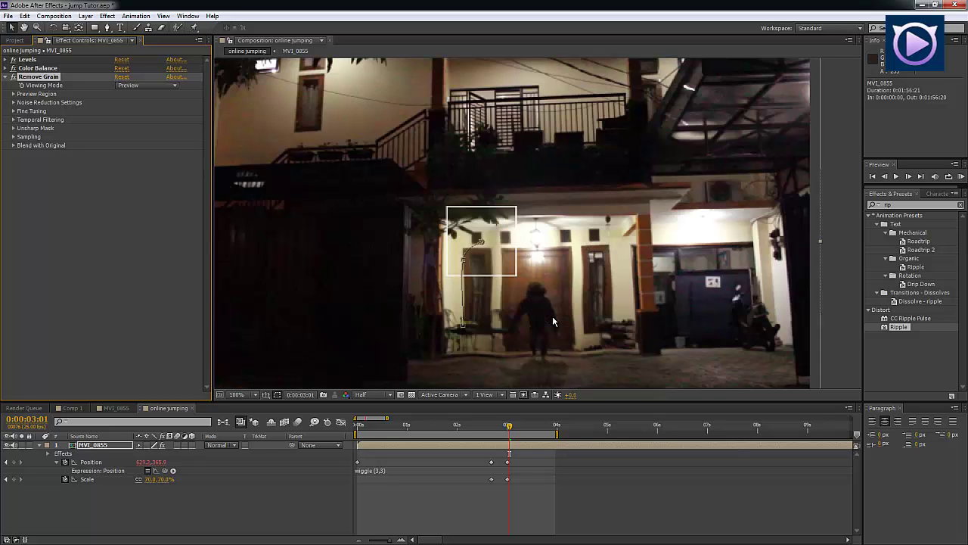
Move Remove Grain's preview region onto the ground just below the jumping figure.
{"action": "left_click_drag", "start_coordinate": [479, 219], "coordinate": [488, 264]}
{"action": "key", "text": "ctrl+z"}
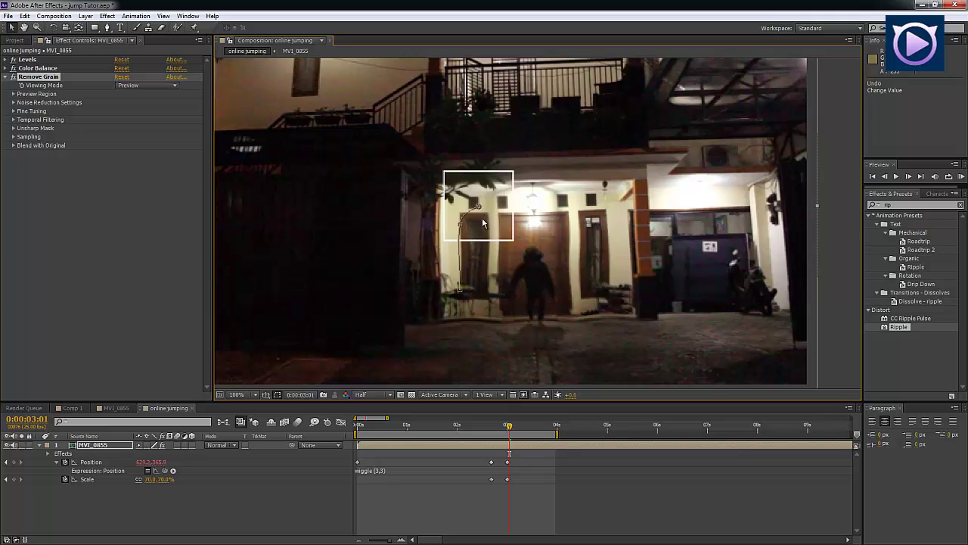
{"action": "left_click_drag", "start_coordinate": [482, 217], "coordinate": [571, 346]}
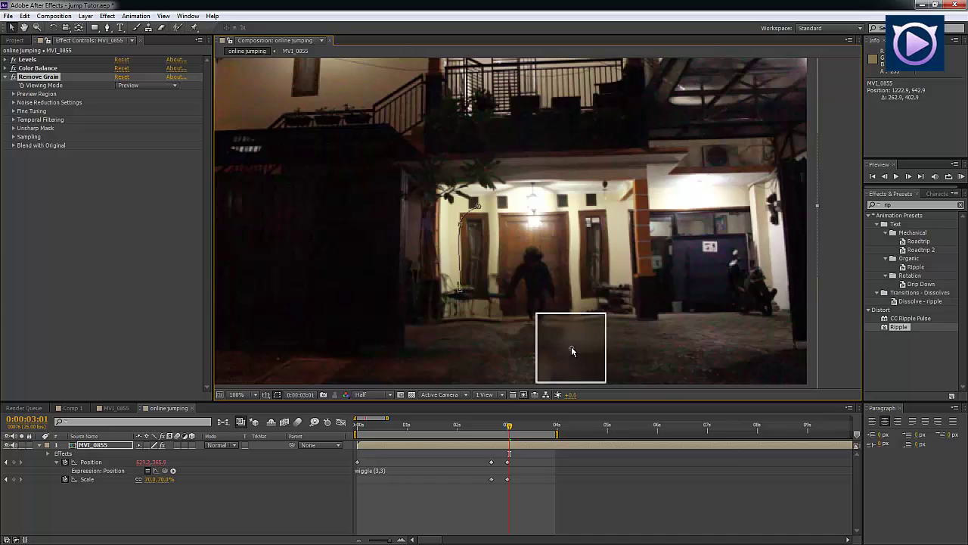
Set Remove Grain's Noise Reduction to 0.110 and its Viewing Mode to Final Output.
{"action": "left_click", "coordinate": [14, 103]}
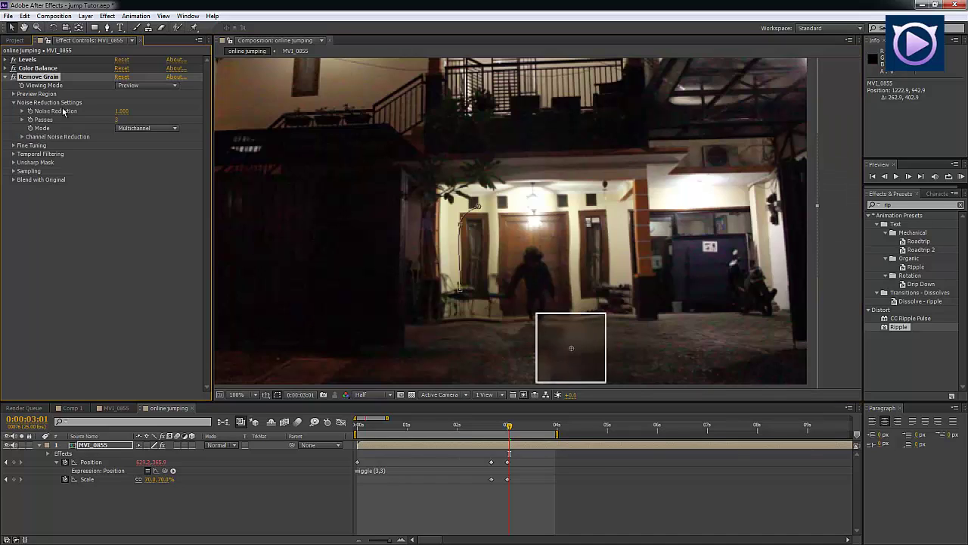
{"action": "left_click_drag", "start_coordinate": [122, 115], "coordinate": [83, 115]}
{"action": "left_click_drag", "start_coordinate": [121, 111], "coordinate": [122, 112]}
{"action": "left_click", "coordinate": [161, 87]}
{"action": "left_click", "coordinate": [165, 129]}
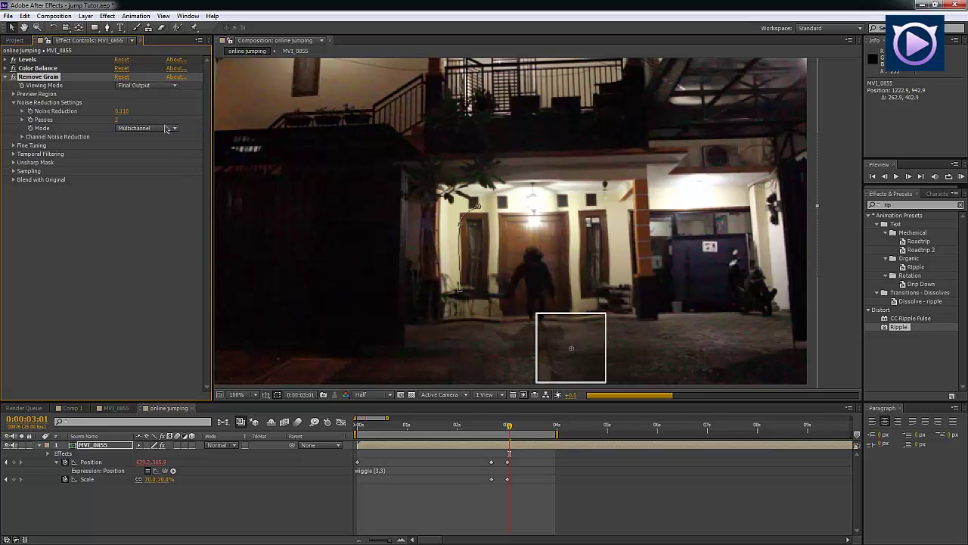
Compare the denoised footage at 50% and 100% magnification and set Remove Grain's Noise Reduction to 0.15.
{"action": "scroll", "coordinate": [485, 279], "scroll_direction": "down", "scroll_amount": 2}
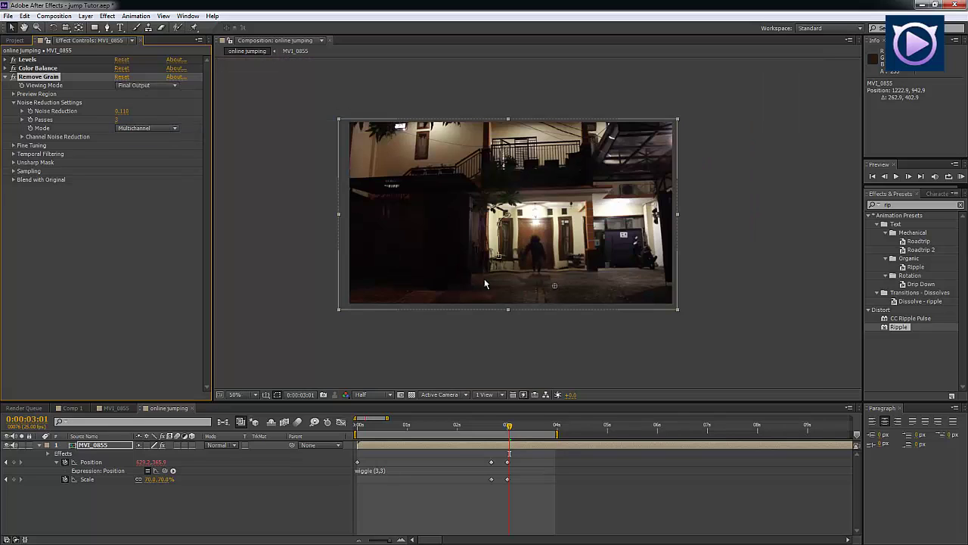
{"action": "scroll", "coordinate": [493, 293], "scroll_direction": "up", "scroll_amount": 2}
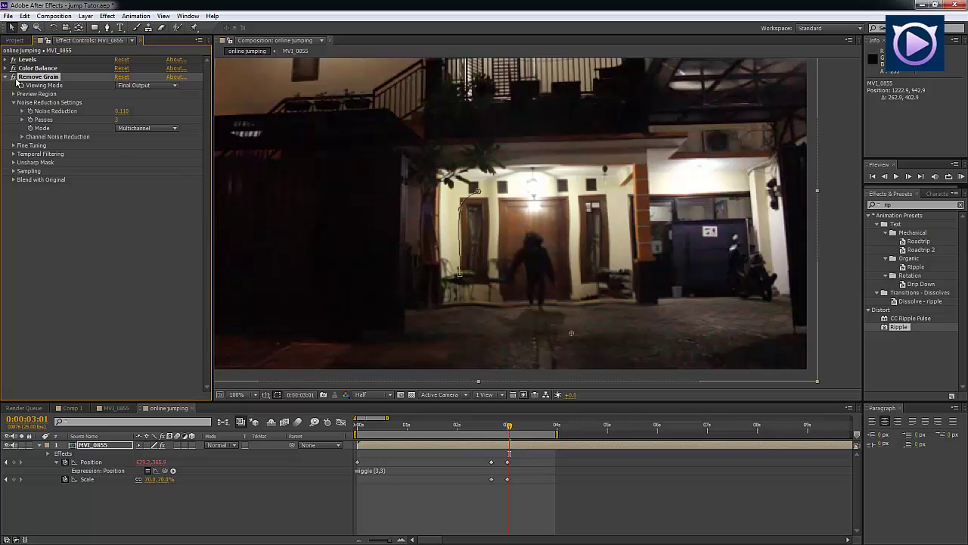
{"action": "left_click_drag", "start_coordinate": [121, 114], "coordinate": [123, 115]}
{"action": "left_click", "coordinate": [124, 115]}
{"action": "left_click", "coordinate": [128, 113]}
{"action": "double_click", "coordinate": [128, 113]}
{"action": "type", "text": "0.15"}
{"action": "key", "text": "Return"}
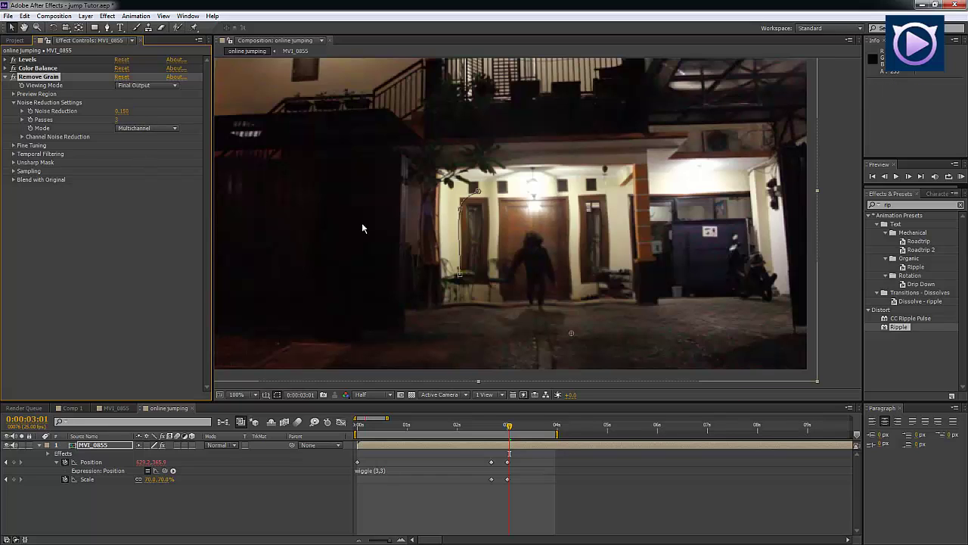
Examine the denoised, color-corrected footage at several frames before and after the landing.
{"action": "scroll", "coordinate": [361, 222], "scroll_direction": "down", "scroll_amount": 2}
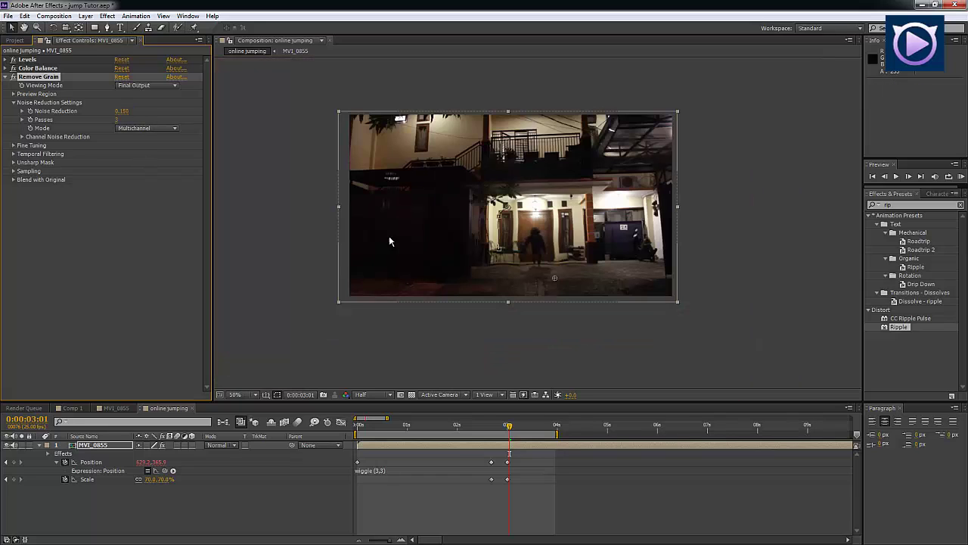
{"action": "left_click", "coordinate": [569, 362]}
{"action": "left_click", "coordinate": [526, 428]}
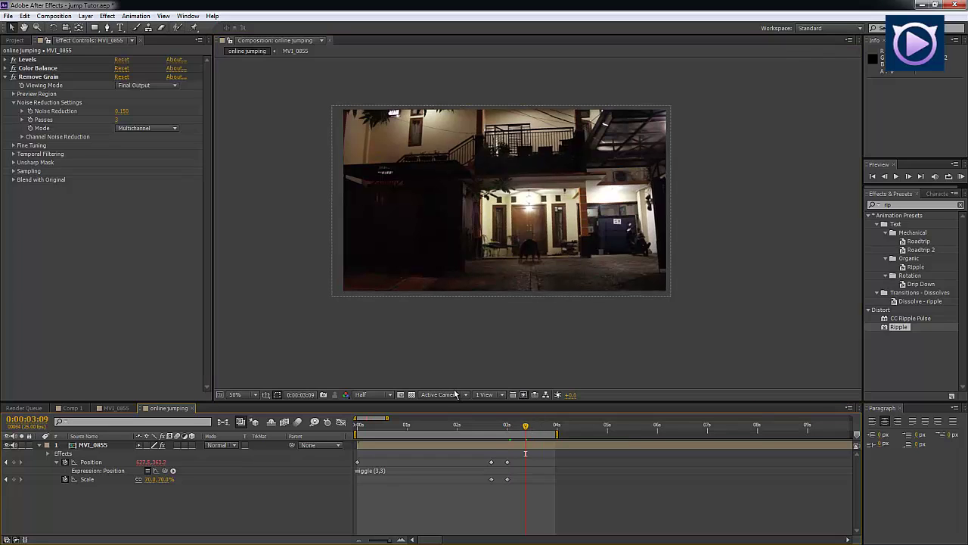
{"action": "scroll", "coordinate": [507, 324], "scroll_direction": "up", "scroll_amount": 2}
{"action": "scroll", "coordinate": [507, 324], "scroll_direction": "down", "scroll_amount": 2}
{"action": "left_click_drag", "start_coordinate": [499, 336], "coordinate": [510, 338]}
{"action": "left_click", "coordinate": [421, 426]}
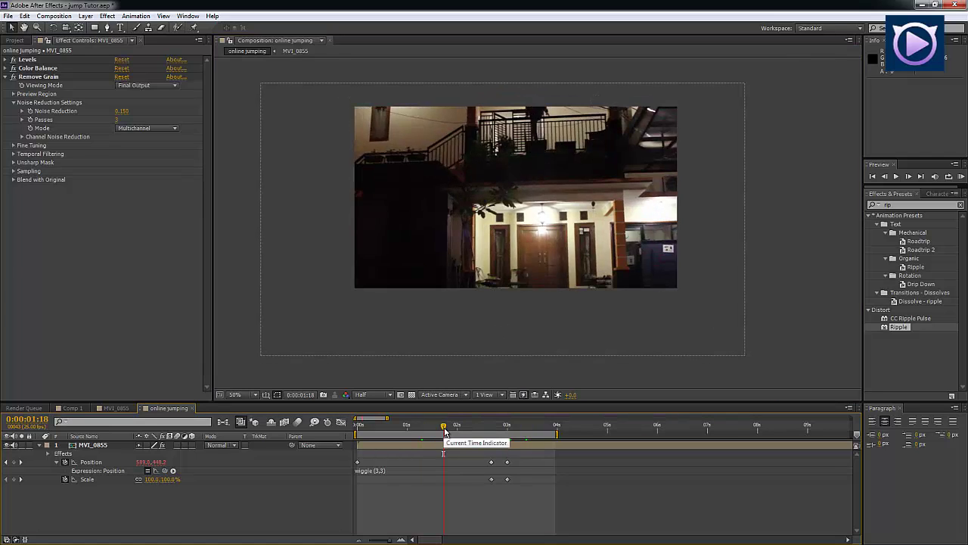
{"action": "left_click", "coordinate": [476, 426]}
{"action": "left_click", "coordinate": [515, 426]}
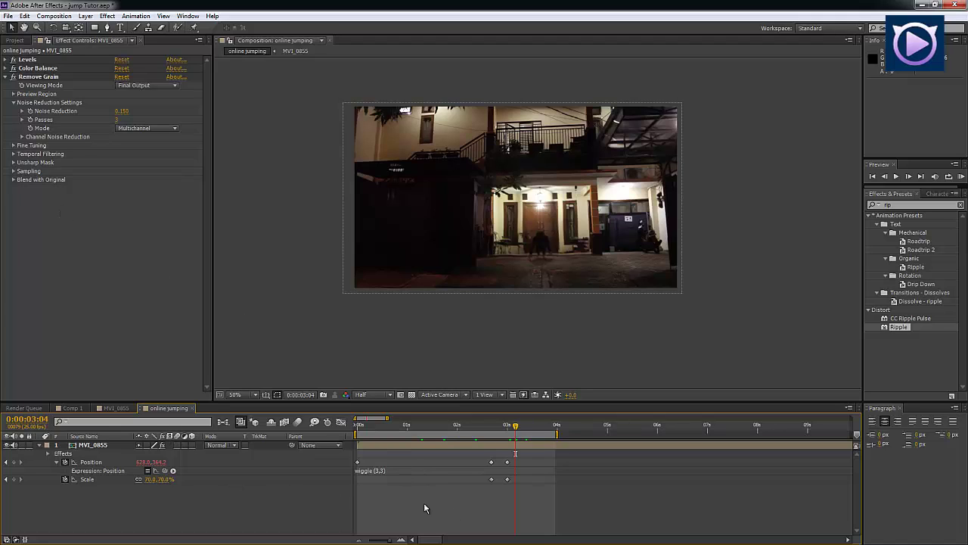
{"action": "left_click", "coordinate": [75, 181]}
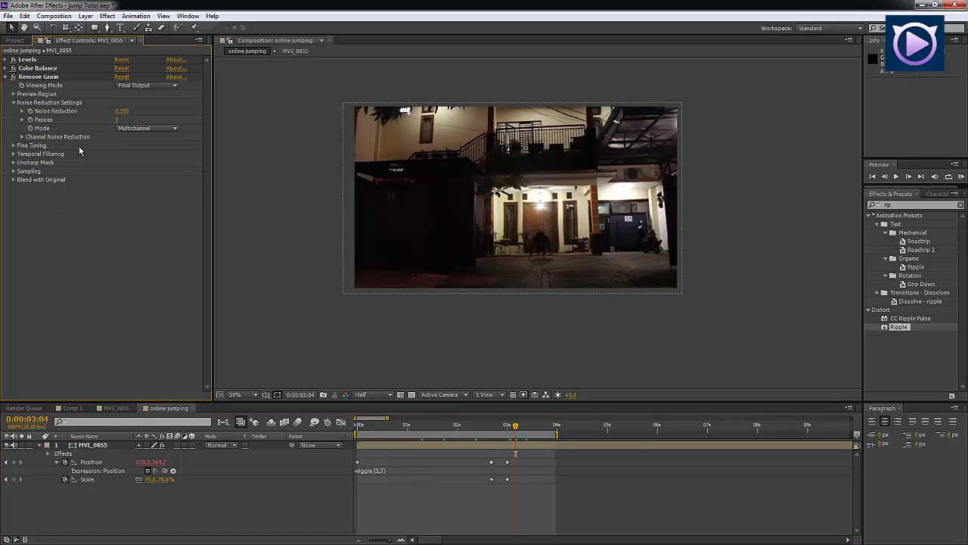
{"action": "left_click", "coordinate": [590, 495]}
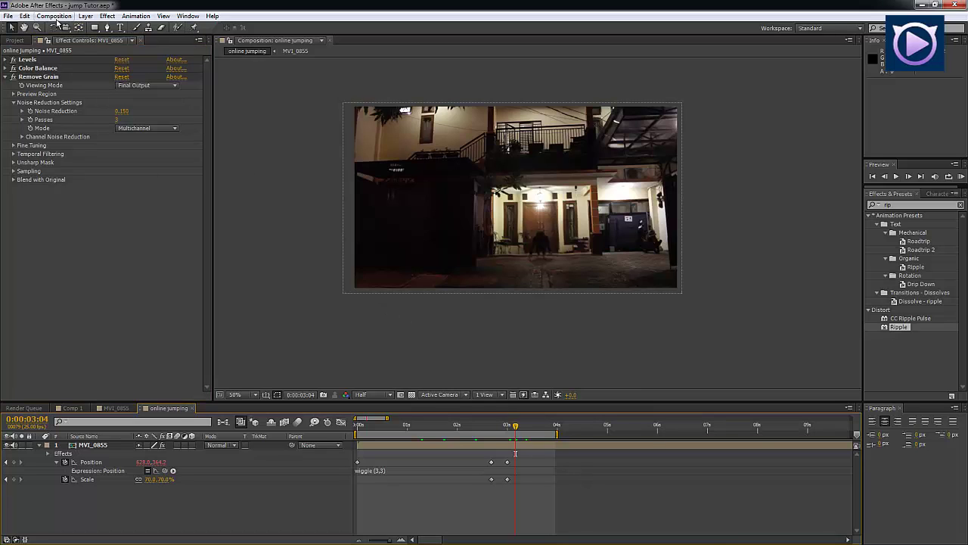
Add the online jumping composition to the render queue.
{"action": "left_click", "coordinate": [9, 16]}
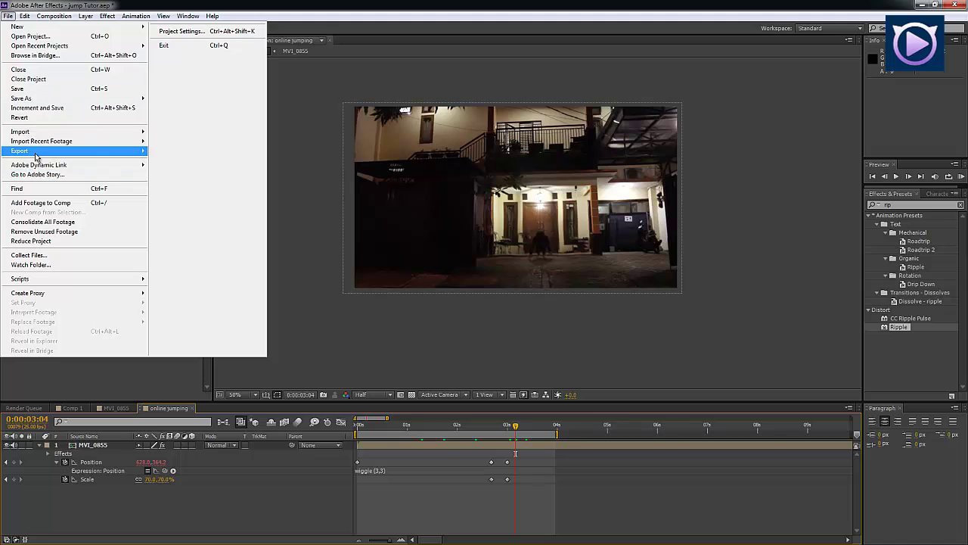
{"action": "mouse_move", "coordinate": [37, 151]}
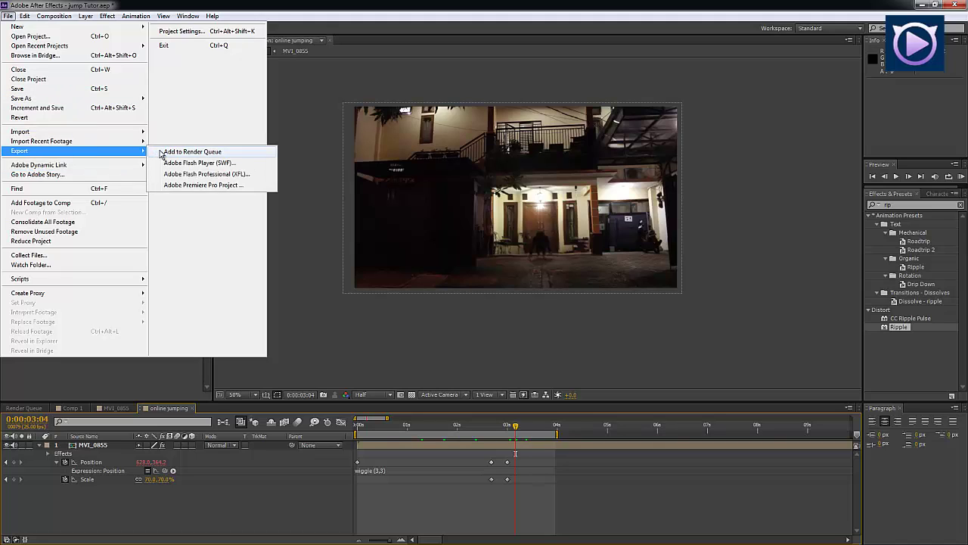
{"action": "left_click", "coordinate": [161, 153]}
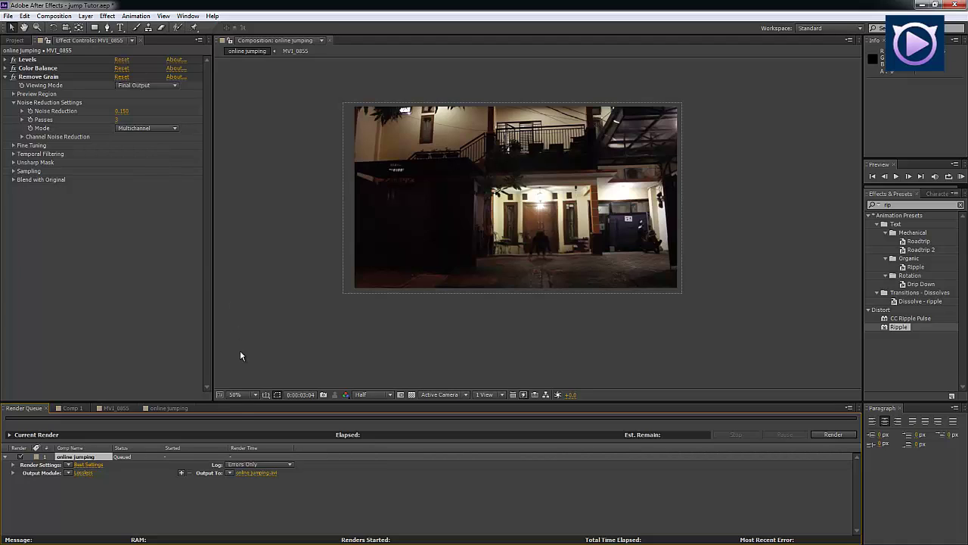
Name the render's output file Tutorial Jumper2.avi in the Jump Tutorial folder.
{"action": "left_click", "coordinate": [248, 474]}
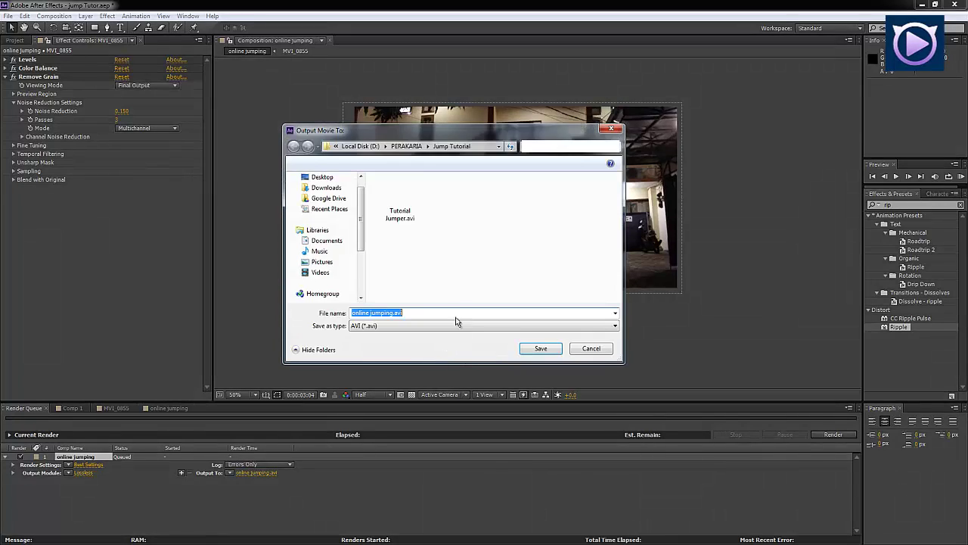
{"action": "mouse_move", "coordinate": [452, 129]}
{"action": "left_mouse_down"}
{"action": "mouse_move", "coordinate": [534, 149]}
{"action": "mouse_move", "coordinate": [567, 250]}
{"action": "mouse_move", "coordinate": [575, 237]}
{"action": "left_mouse_up"}
{"action": "left_click", "coordinate": [537, 306]}
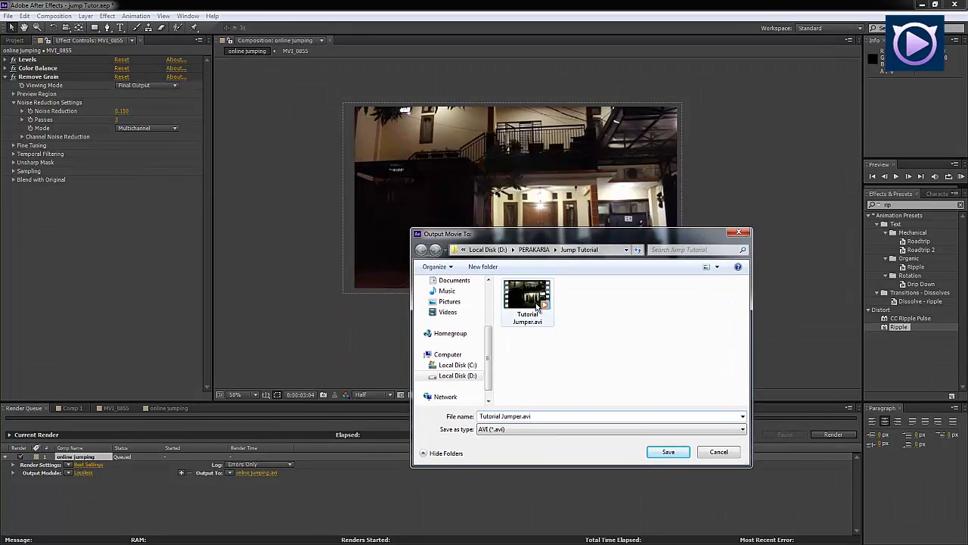
{"action": "left_click", "coordinate": [530, 416]}
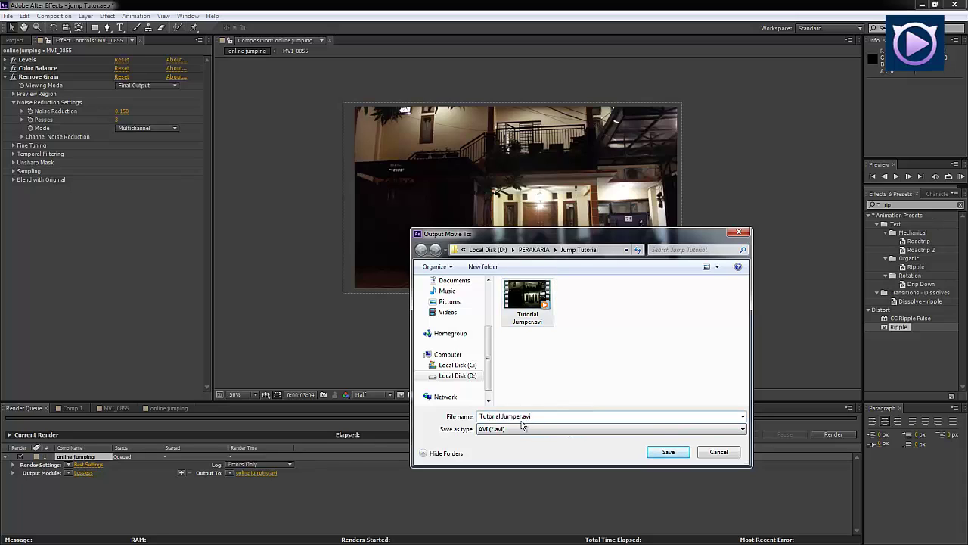
{"action": "left_click_drag", "start_coordinate": [522, 416], "coordinate": [555, 417]}
{"action": "type", "text": "2"}
{"action": "left_click", "coordinate": [661, 453]}
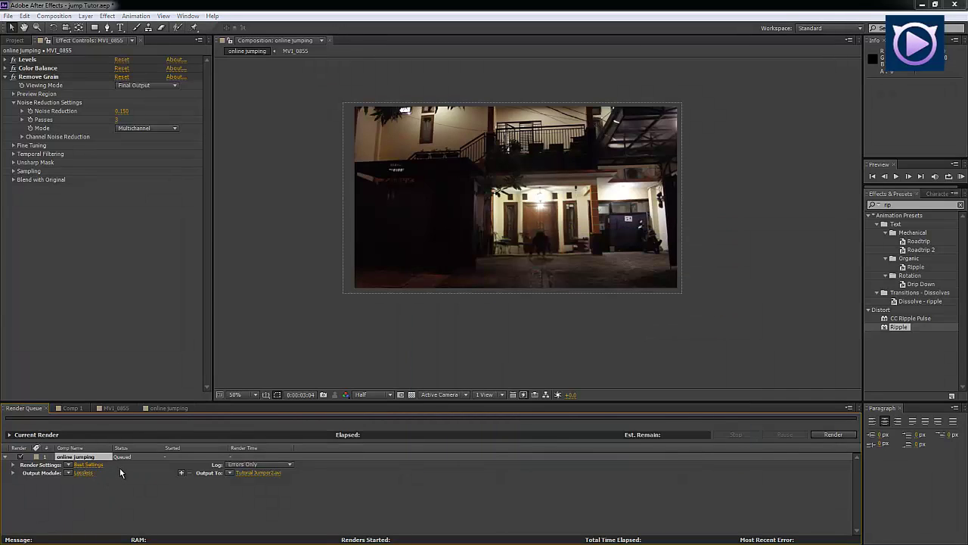
Set the output module's format to H.264 with audio output off, and start rendering the online jumping composition.
{"action": "left_click", "coordinate": [119, 467]}
{"action": "left_click", "coordinate": [543, 117]}
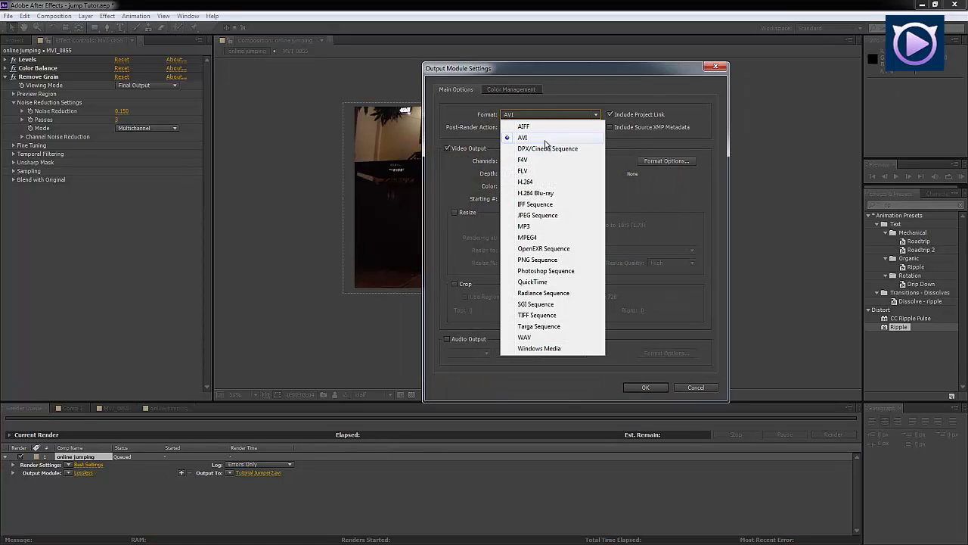
{"action": "left_click", "coordinate": [572, 72]}
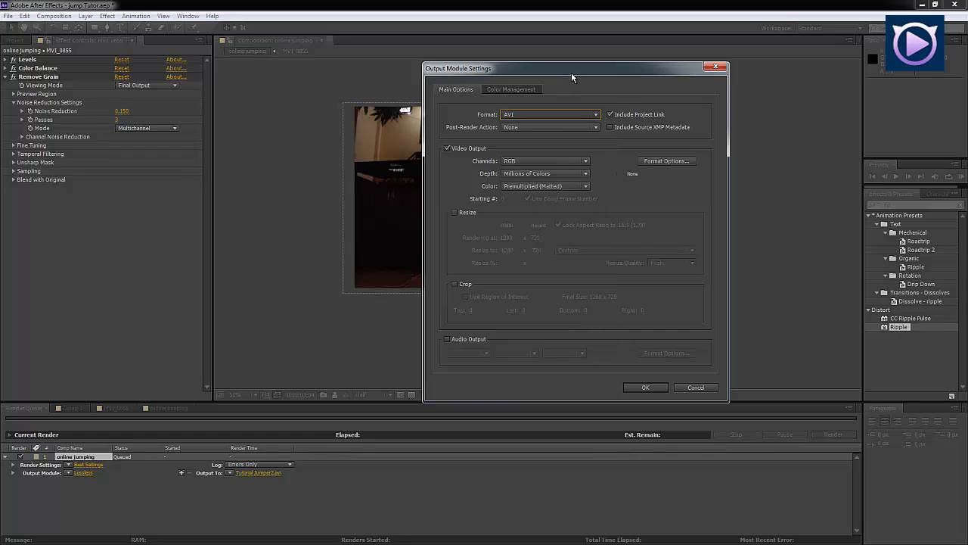
{"action": "left_click", "coordinate": [550, 116]}
{"action": "left_click", "coordinate": [550, 185]}
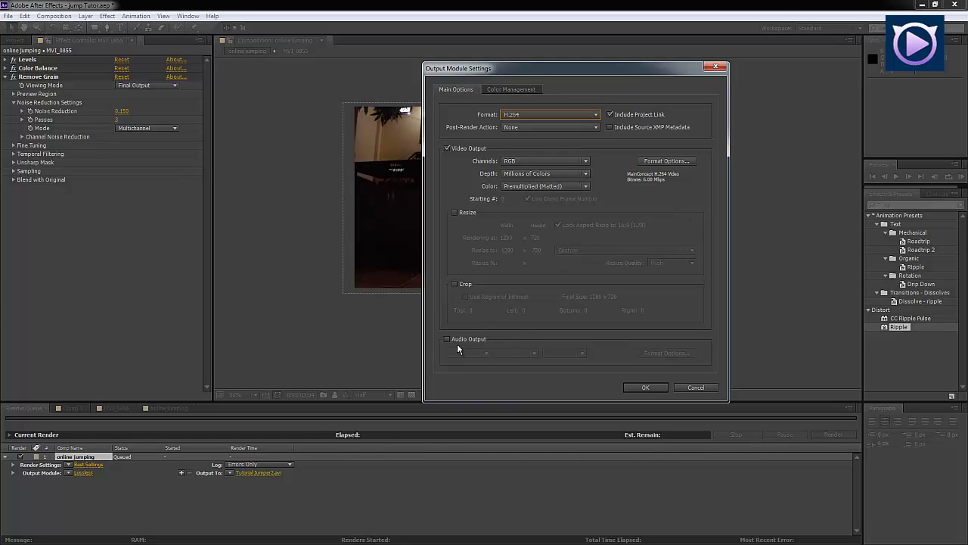
{"action": "left_click_drag", "start_coordinate": [529, 71], "coordinate": [648, 79]}
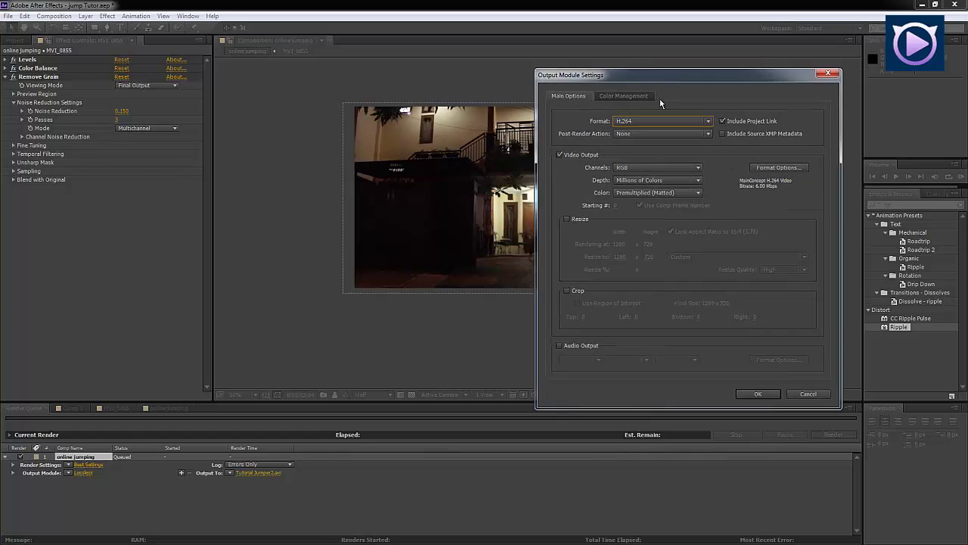
{"action": "left_click", "coordinate": [559, 346]}
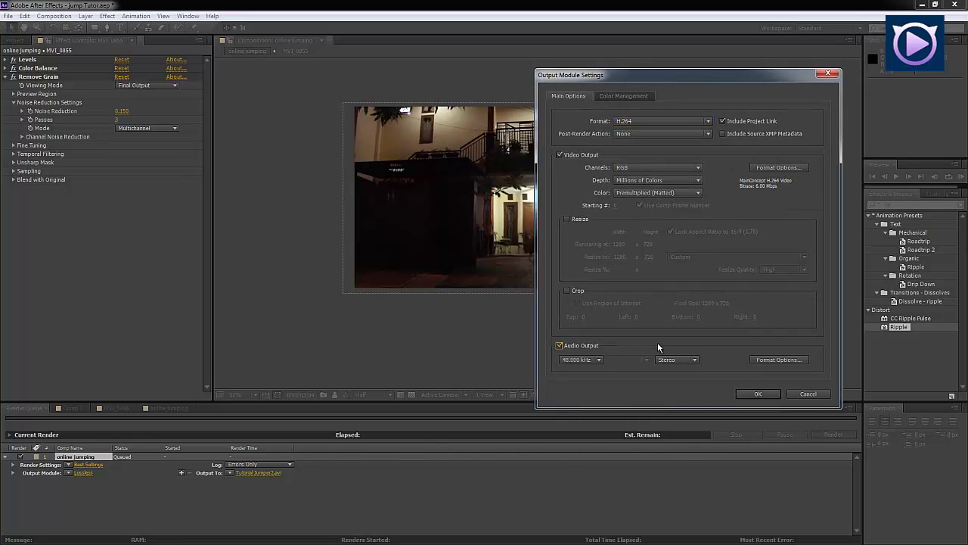
{"action": "left_click", "coordinate": [590, 345]}
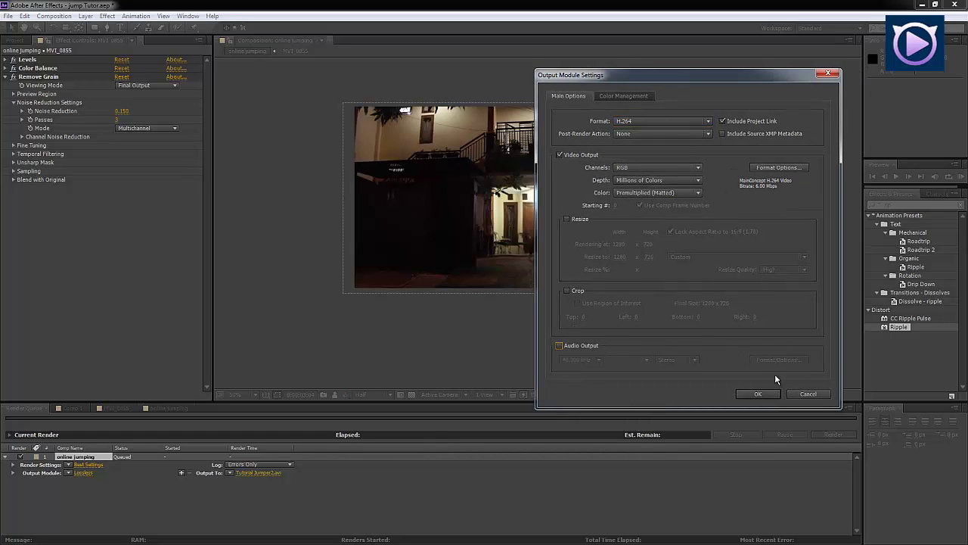
{"action": "left_click", "coordinate": [759, 394]}
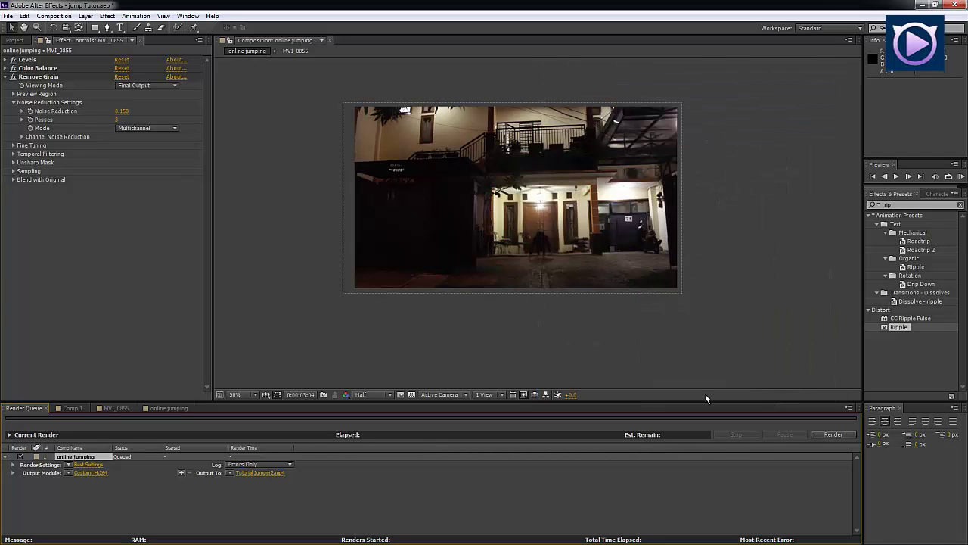
{"action": "left_click", "coordinate": [822, 435]}
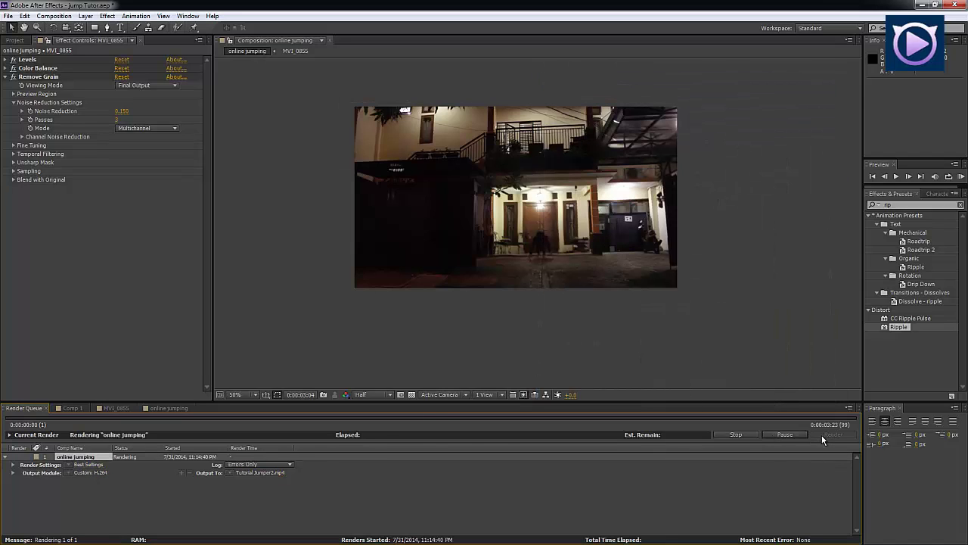